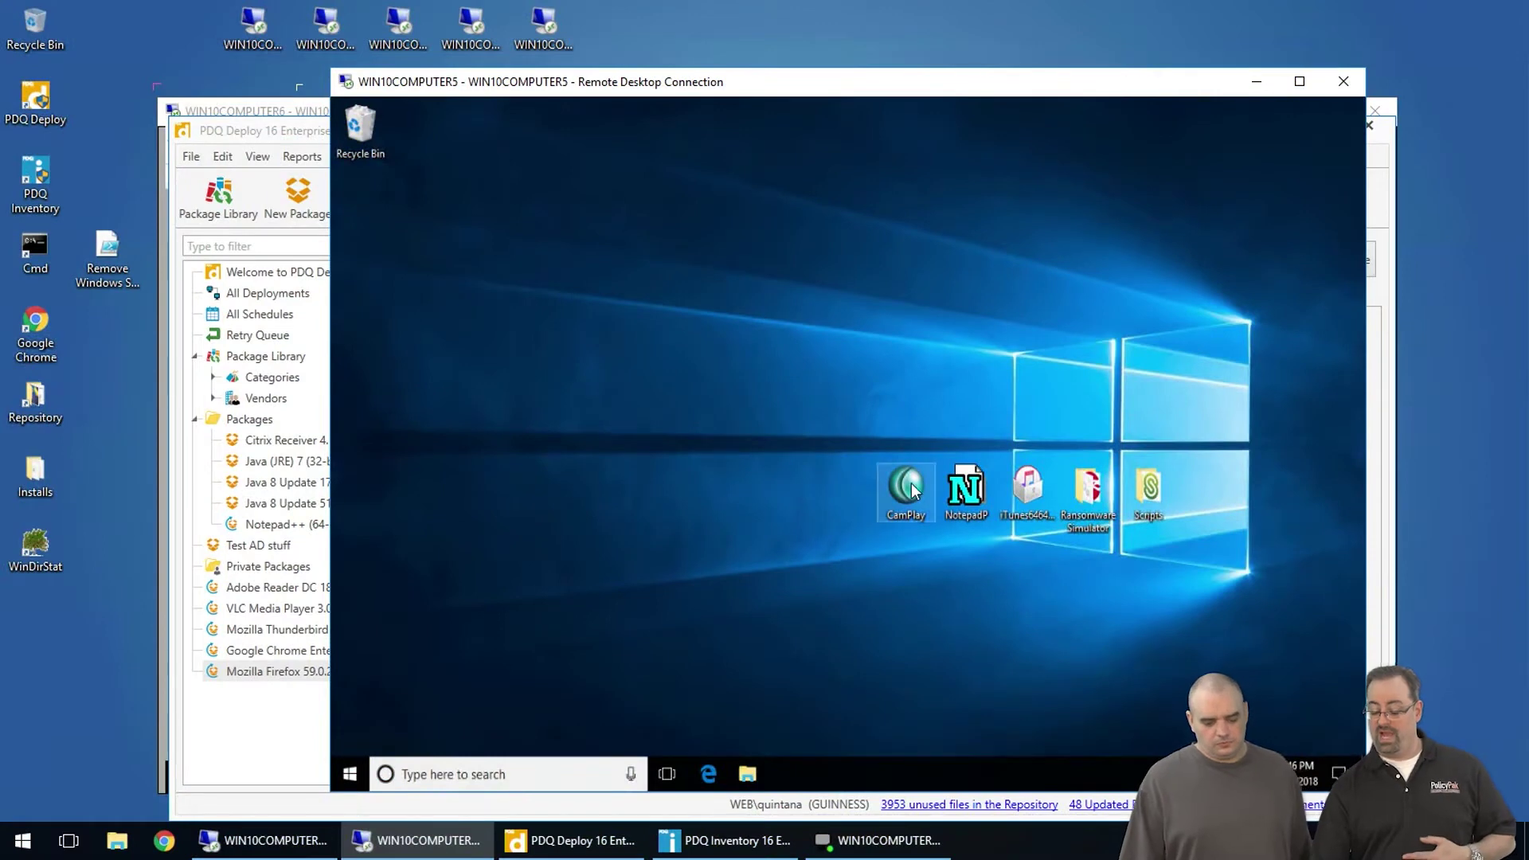
# Test-launch the downloaded CamPlay, NotePad+ and Ransomware Simulator apps, cancelling the iTunes install.
pyautogui.doubleClick(908, 488)
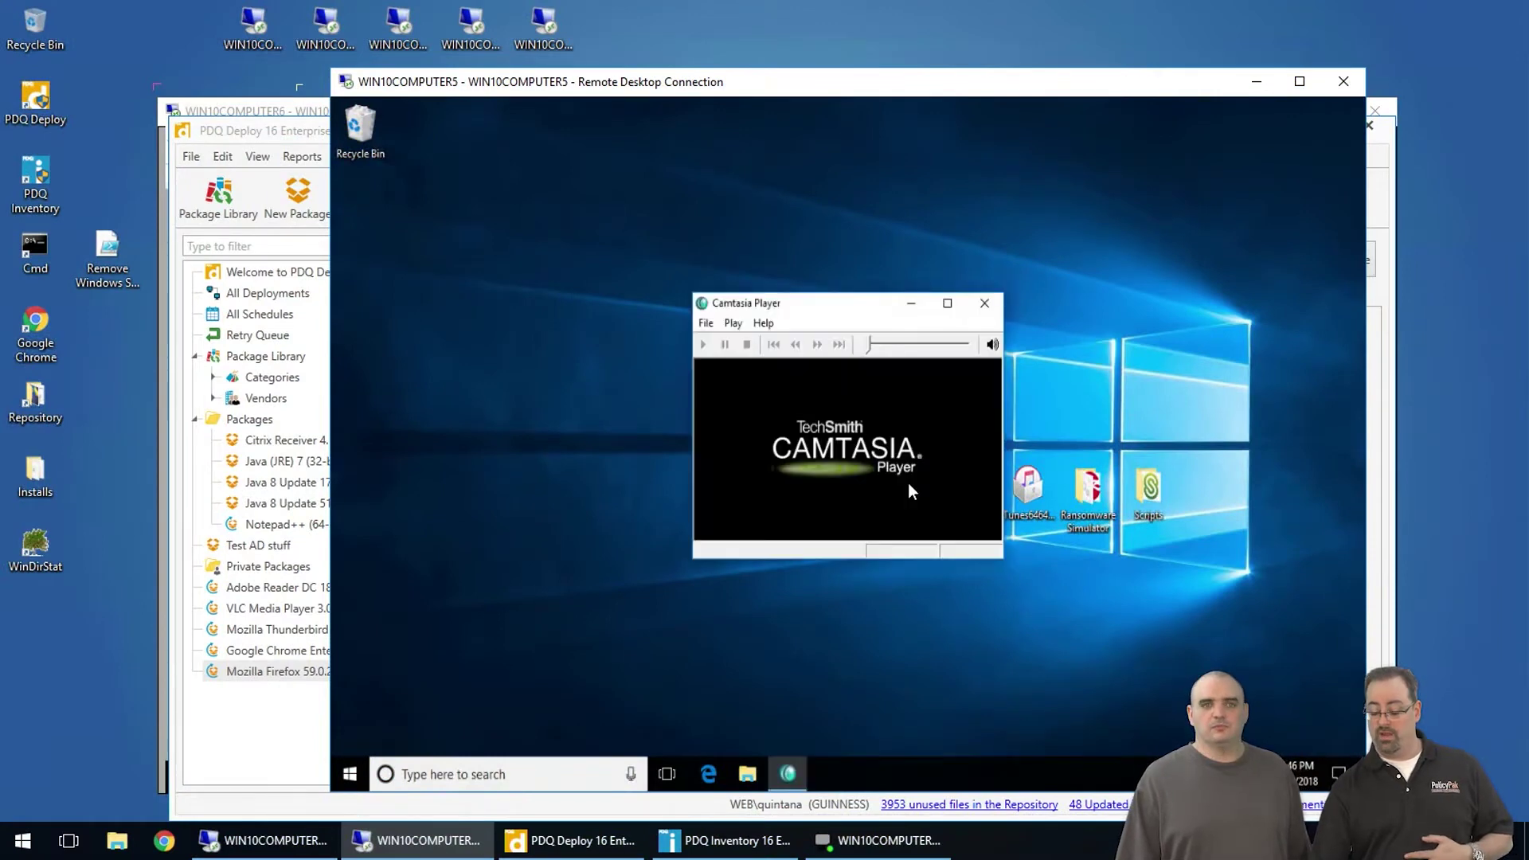
pyautogui.click(984, 304)
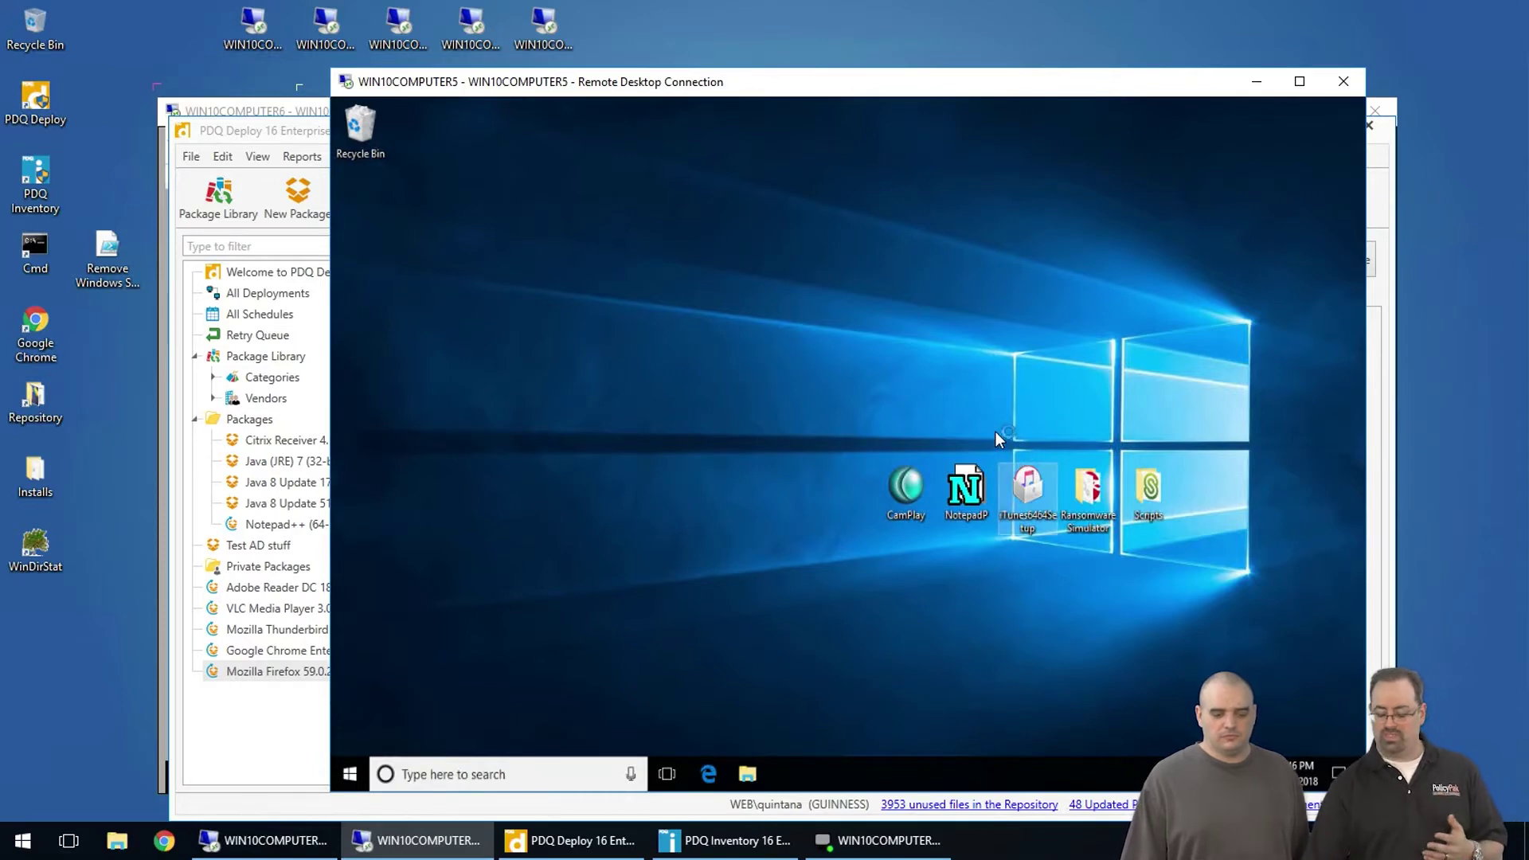
pyautogui.doubleClick(967, 490)
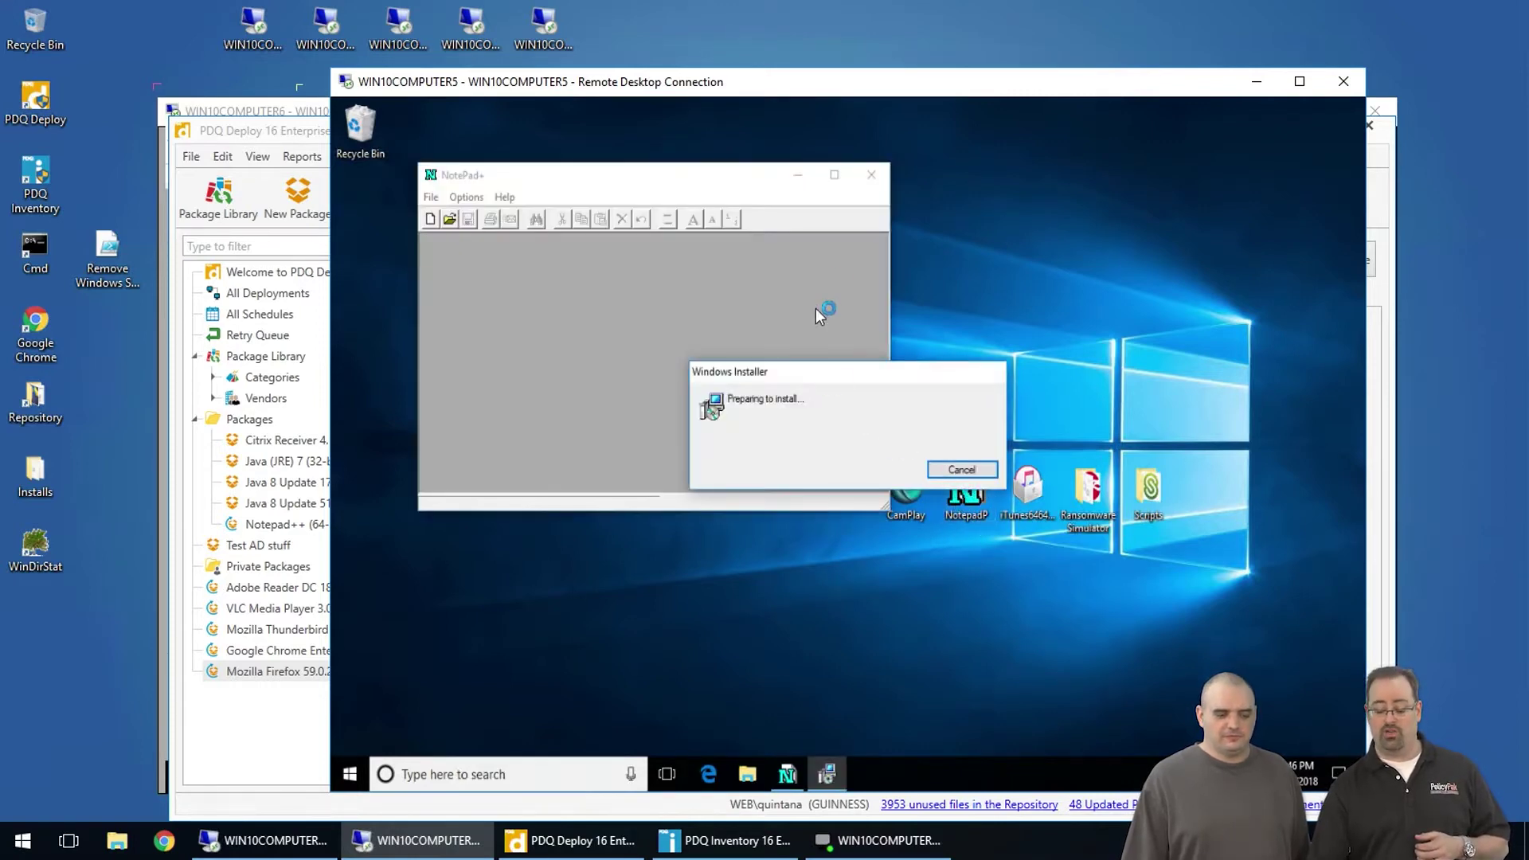
pyautogui.click(873, 175)
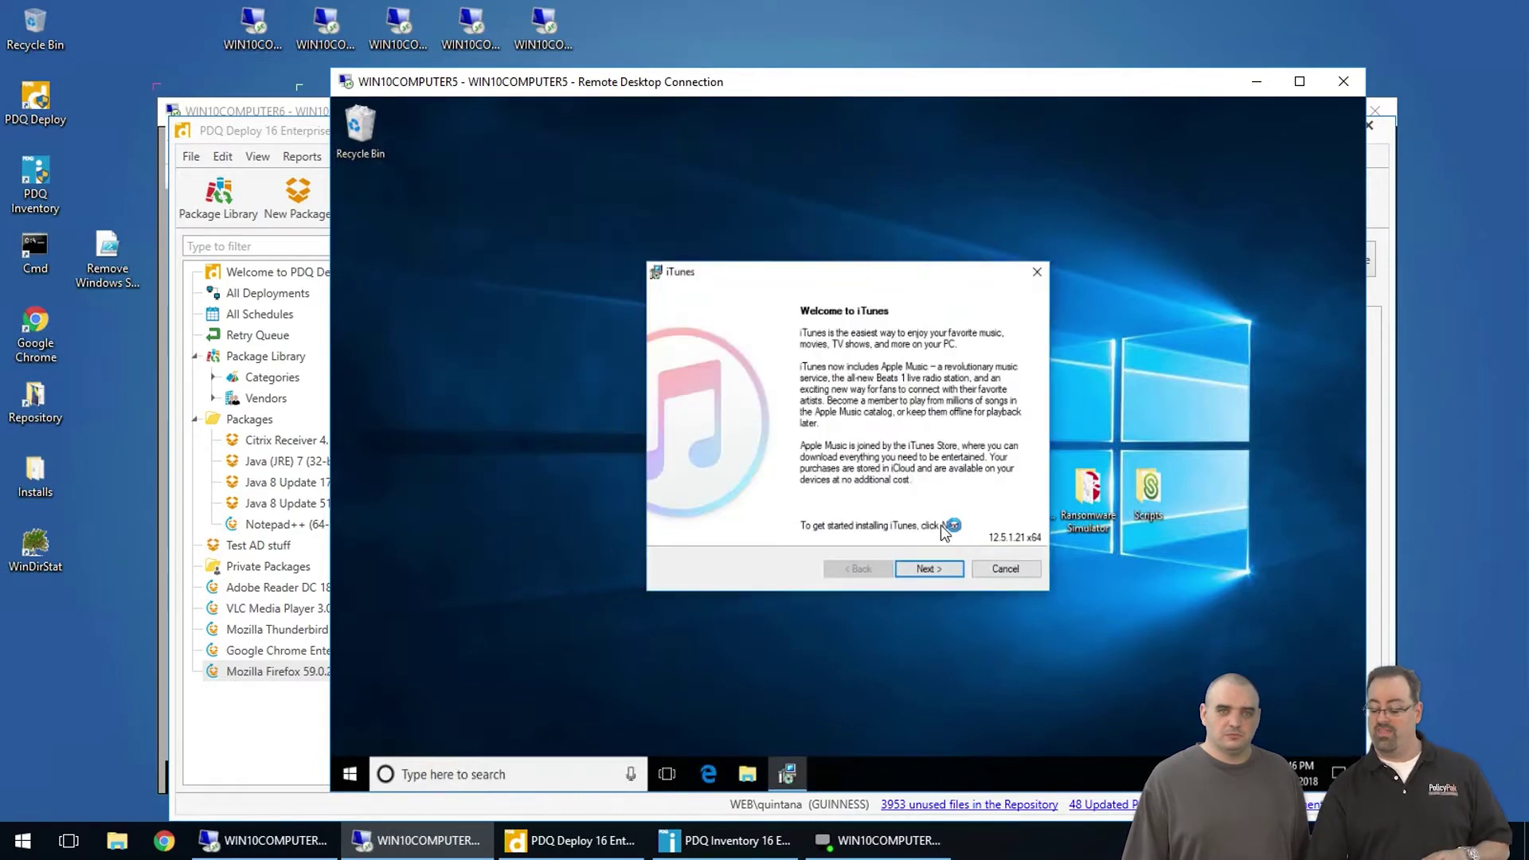
pyautogui.click(990, 569)
pyautogui.click(799, 463)
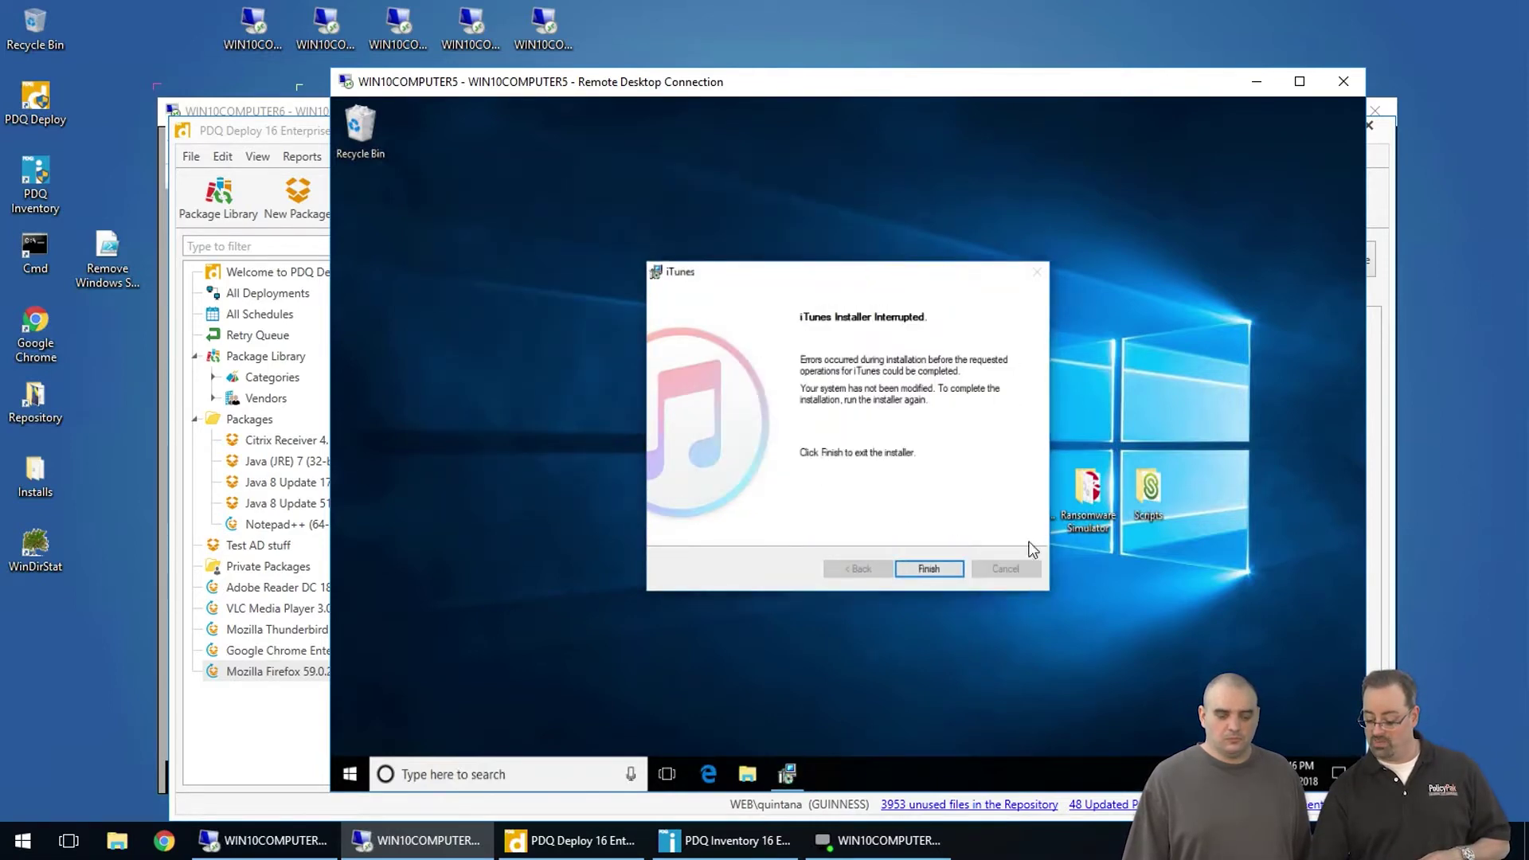
pyautogui.click(938, 566)
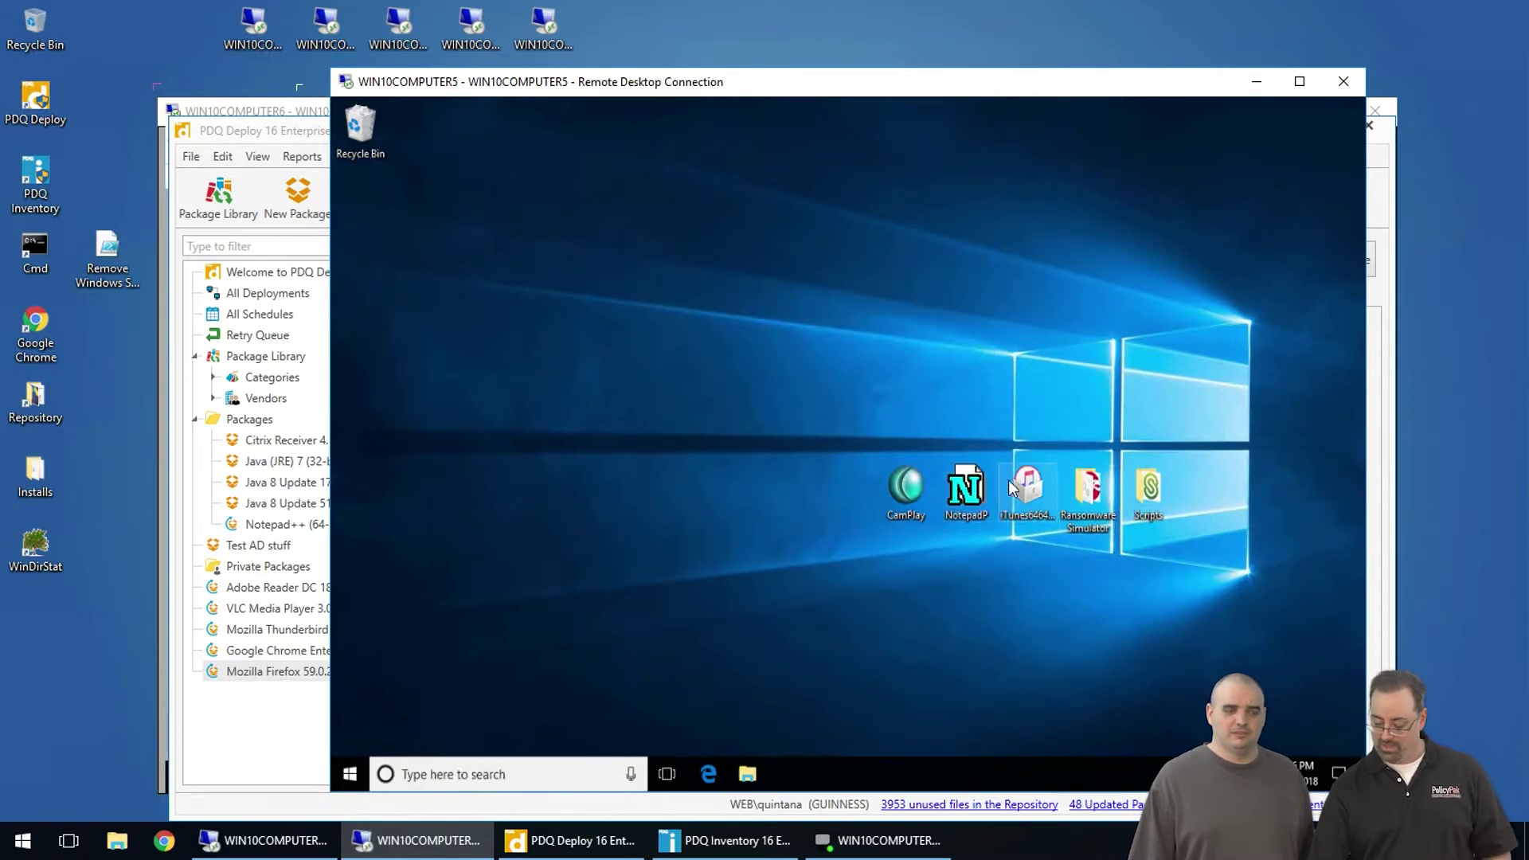
pyautogui.doubleClick(549, 363)
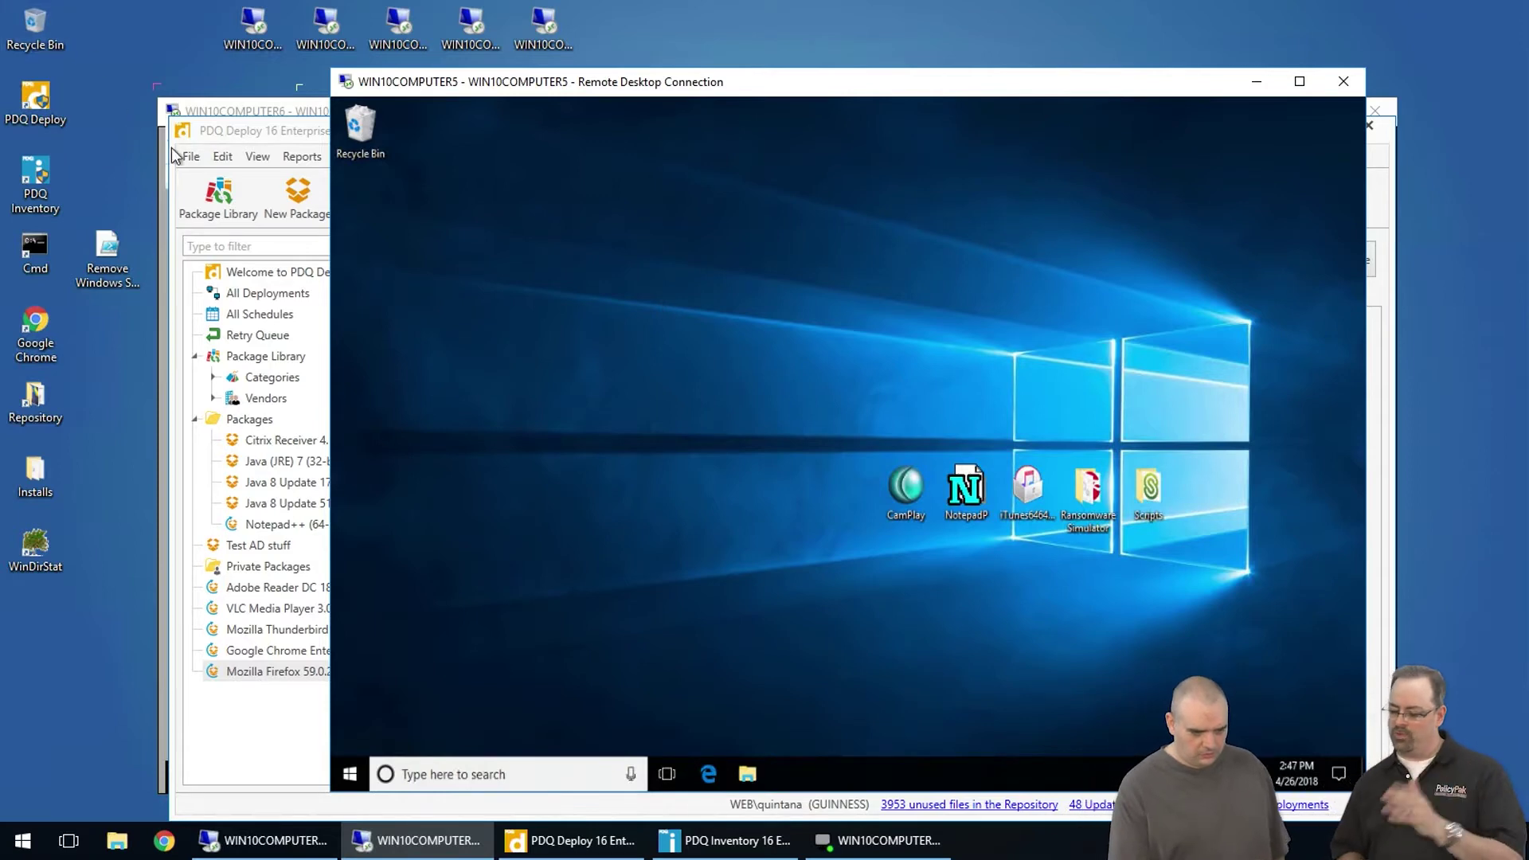
# Deploy Mozilla Firefox 59.0.2 once to win10computer5 in PDQ Deploy.
pyautogui.click(290, 131)
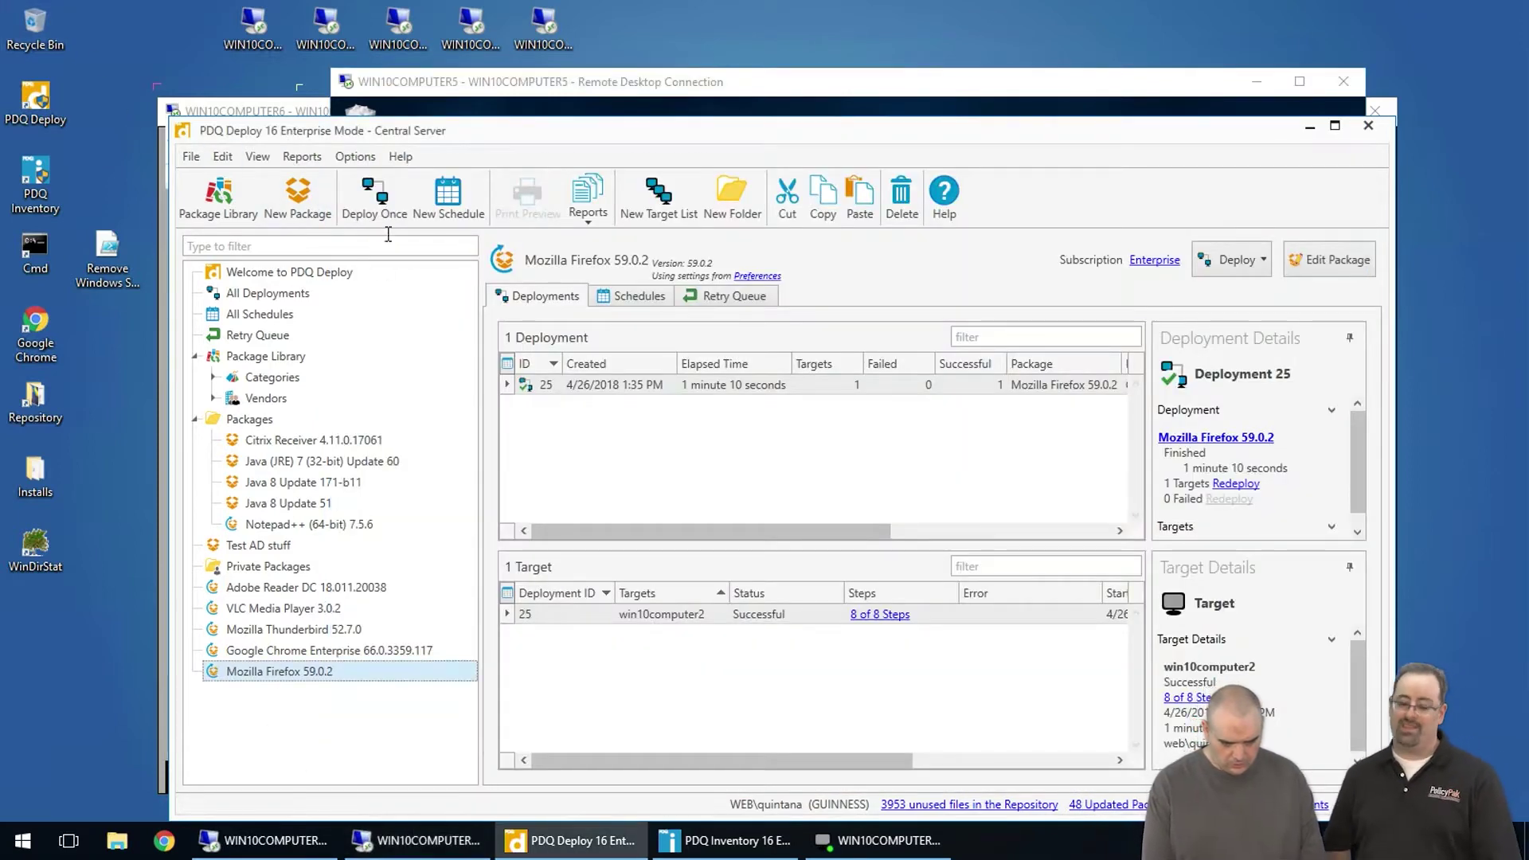
pyautogui.click(374, 195)
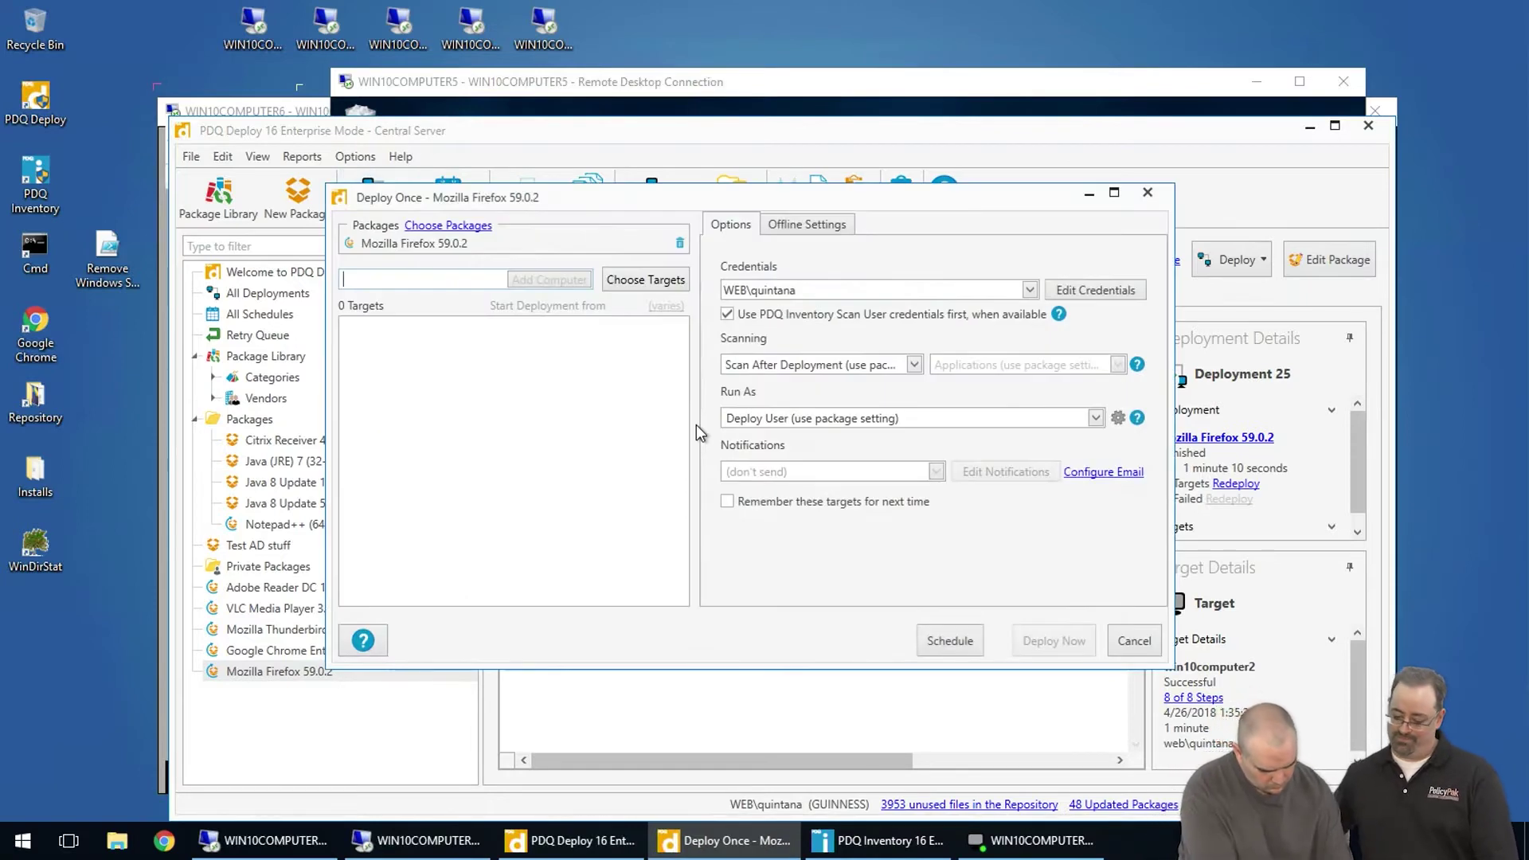
pyautogui.write('win10co')
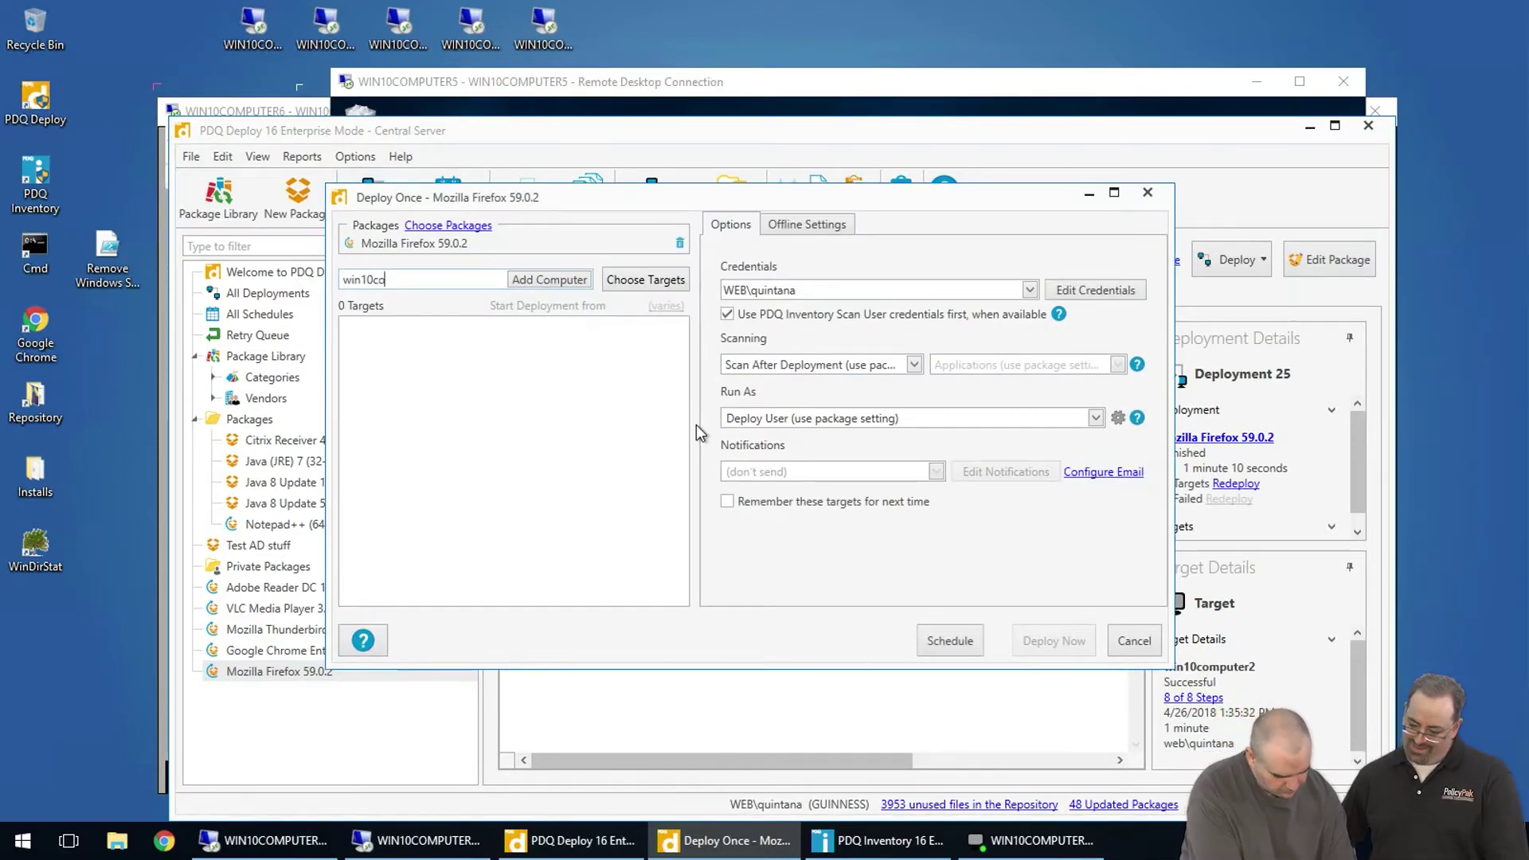
pyautogui.write('mputer5')
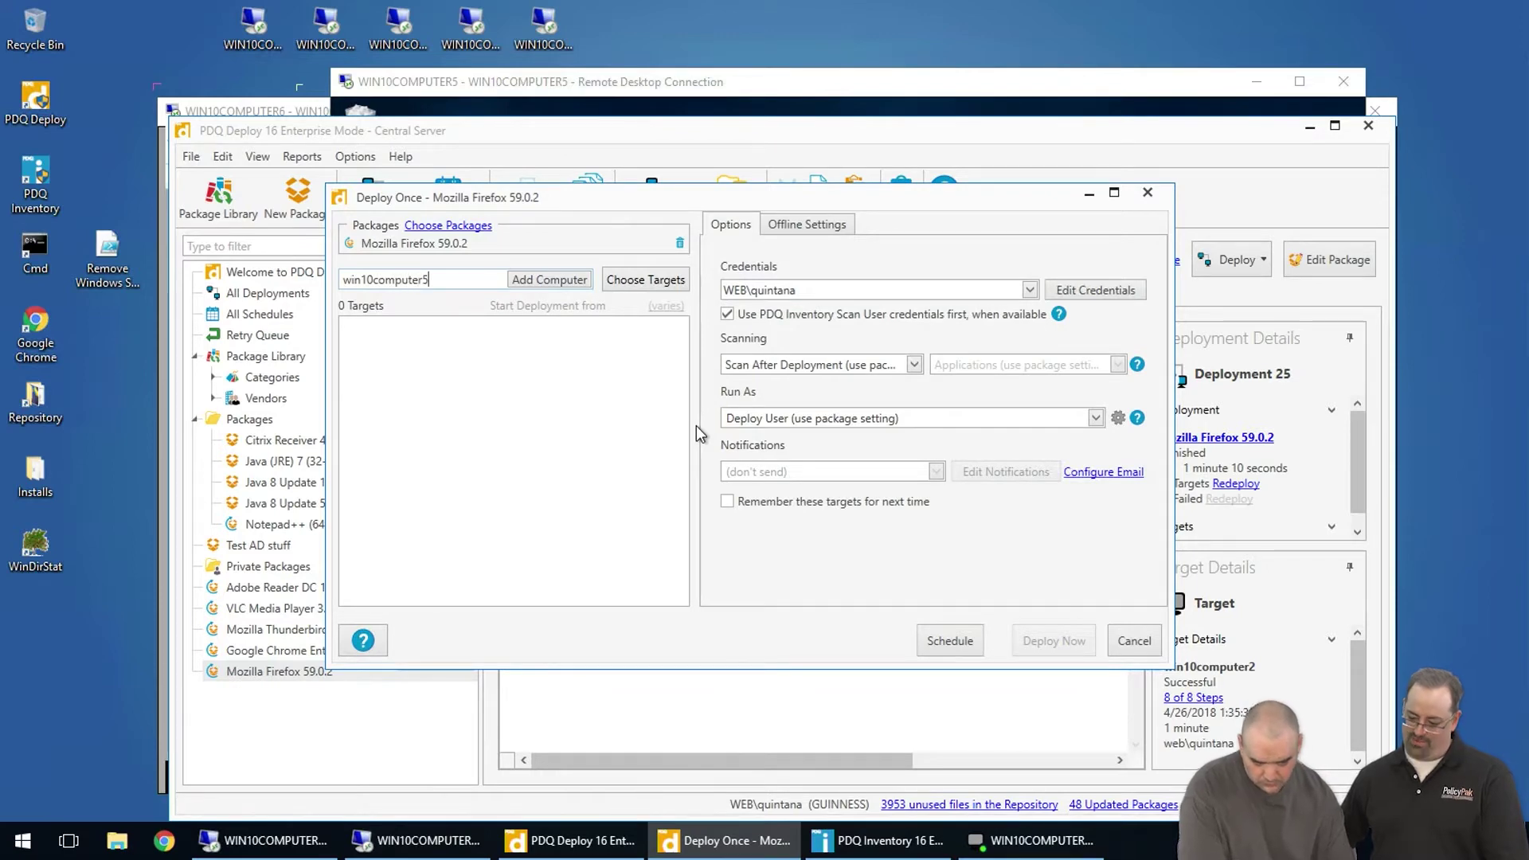
pyautogui.press('Return')
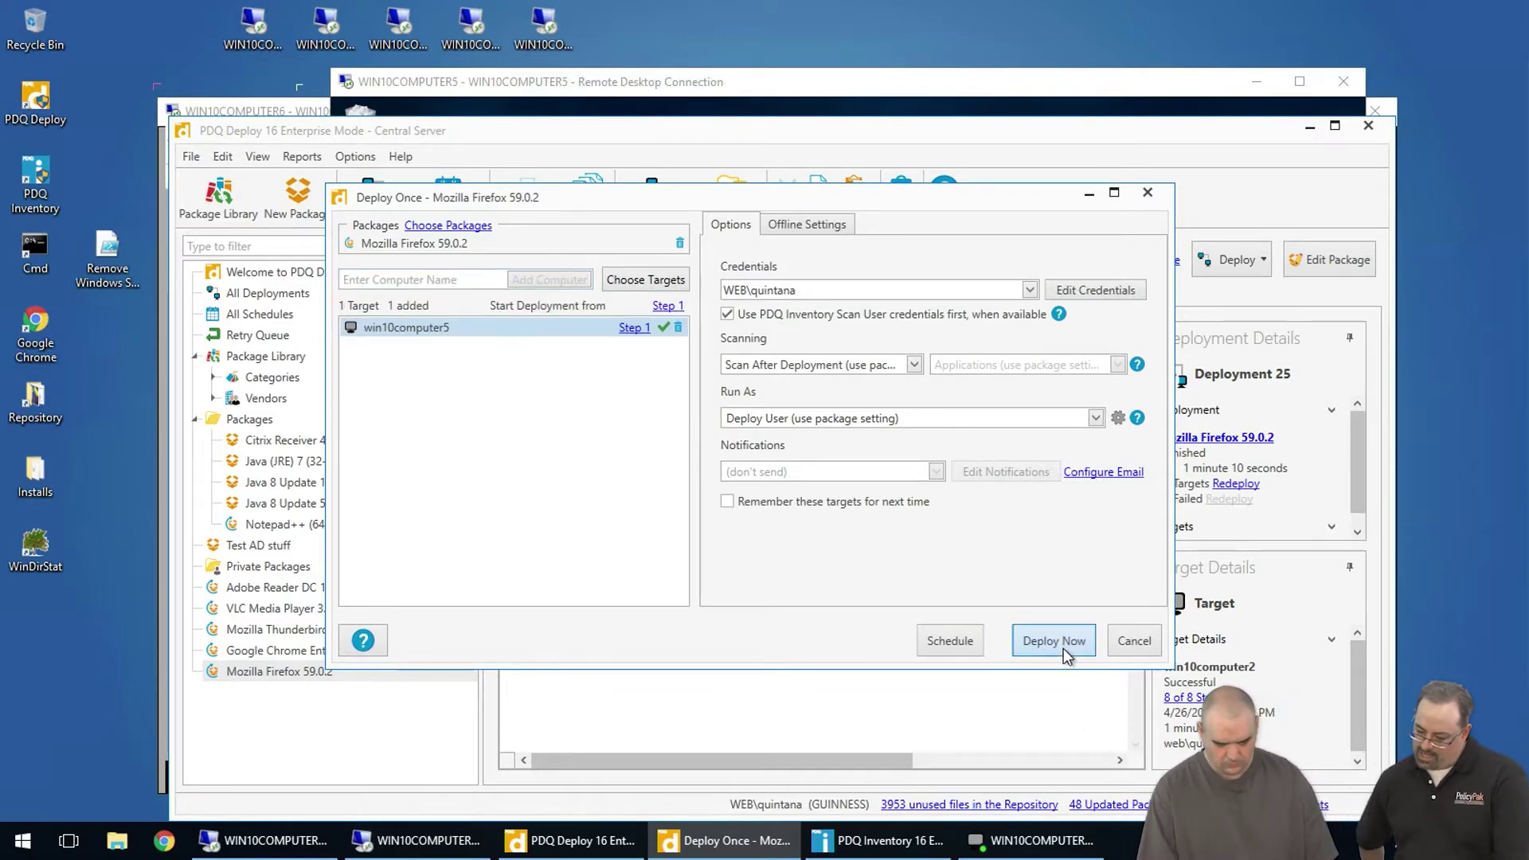
pyautogui.click(1064, 649)
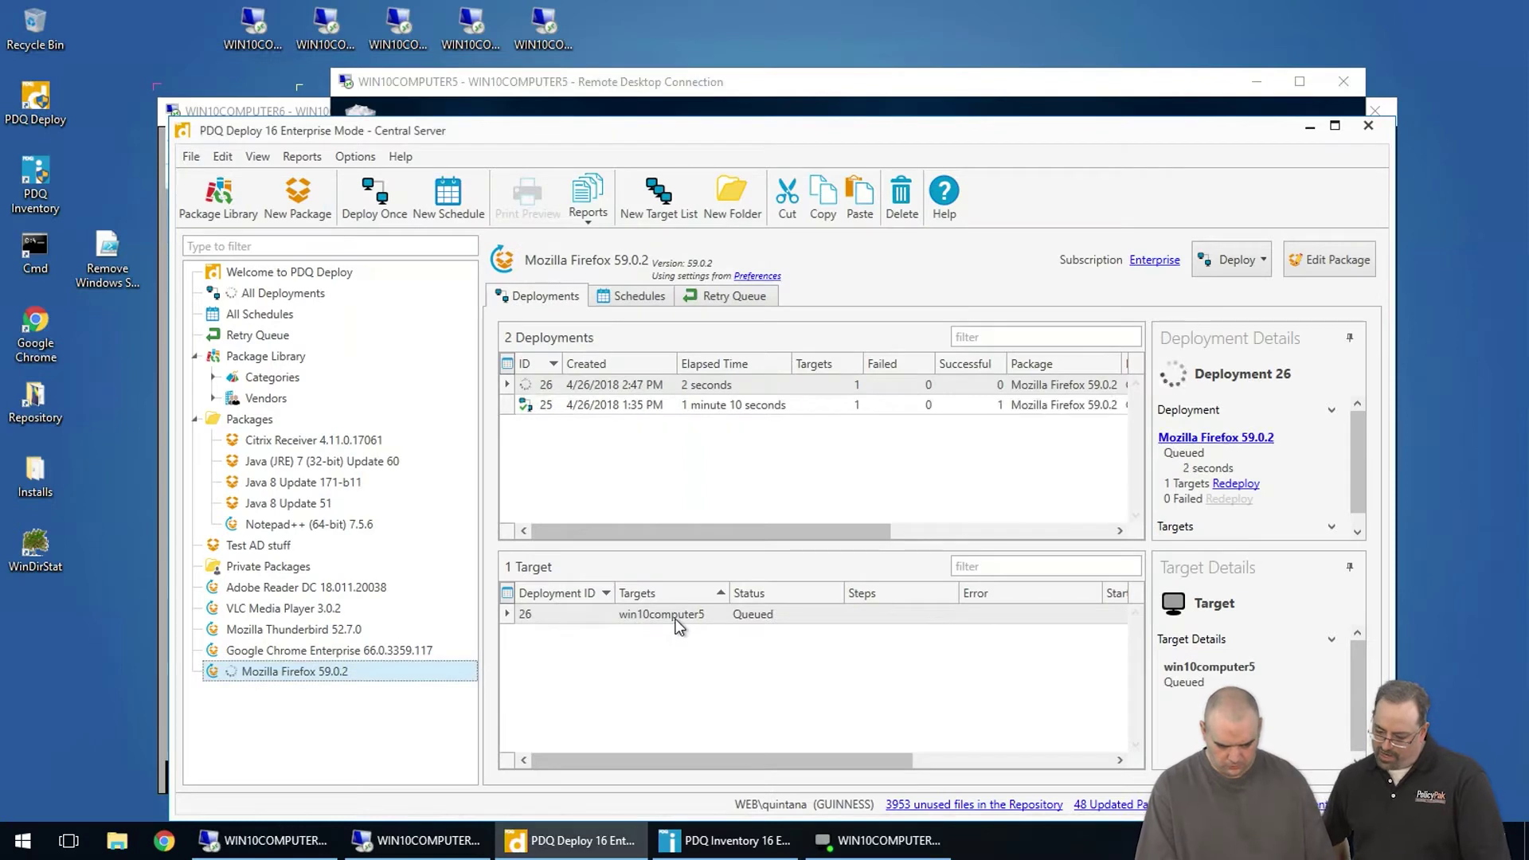
pyautogui.click(676, 621)
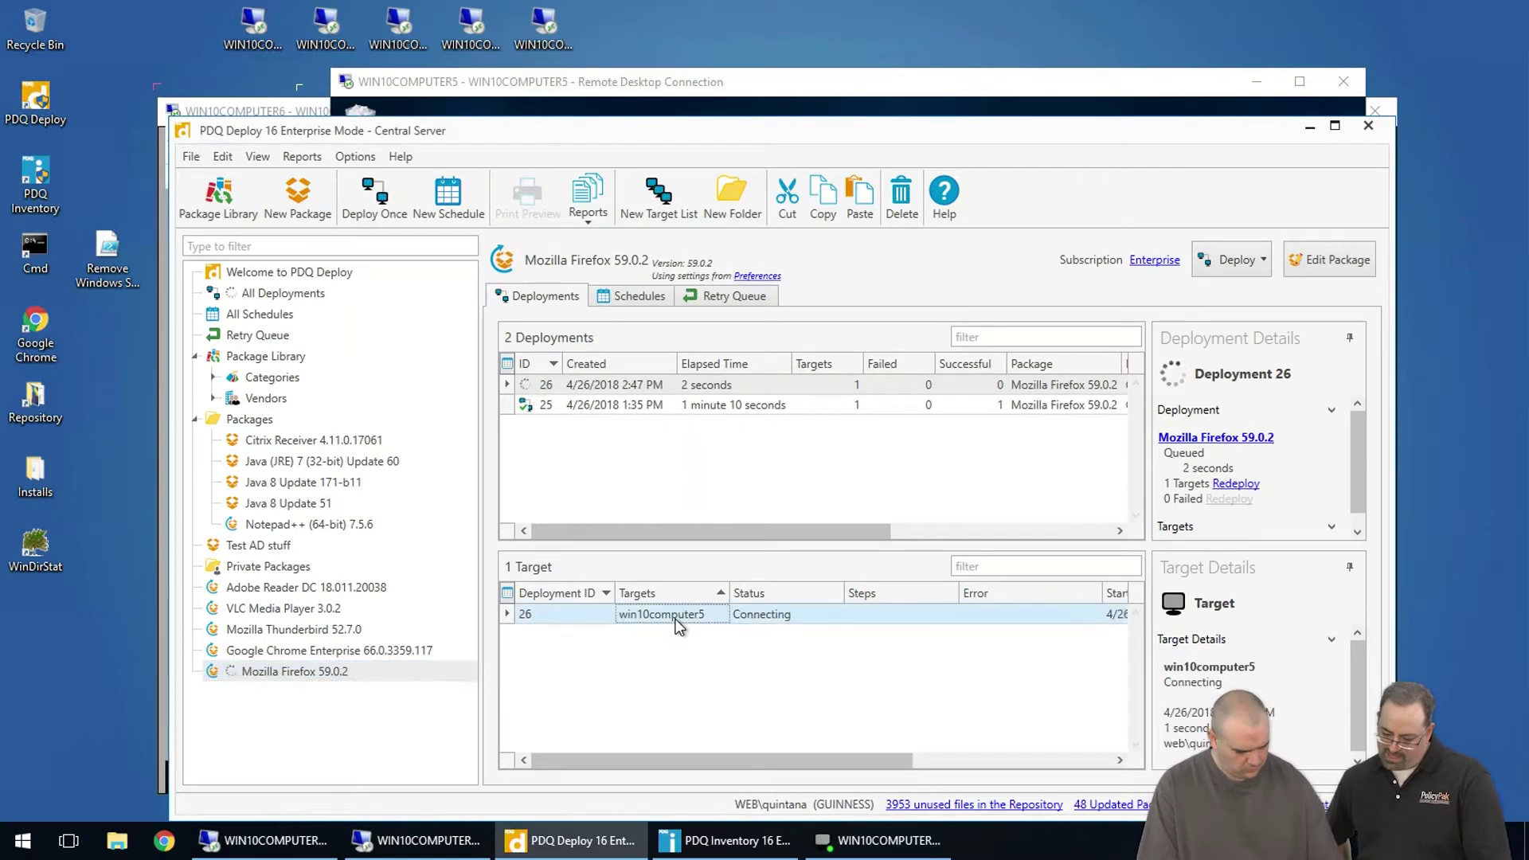
# Deploy Google Chrome Enterprise 66.0.3359.117 once to win10computer5.
pyautogui.click(319, 652)
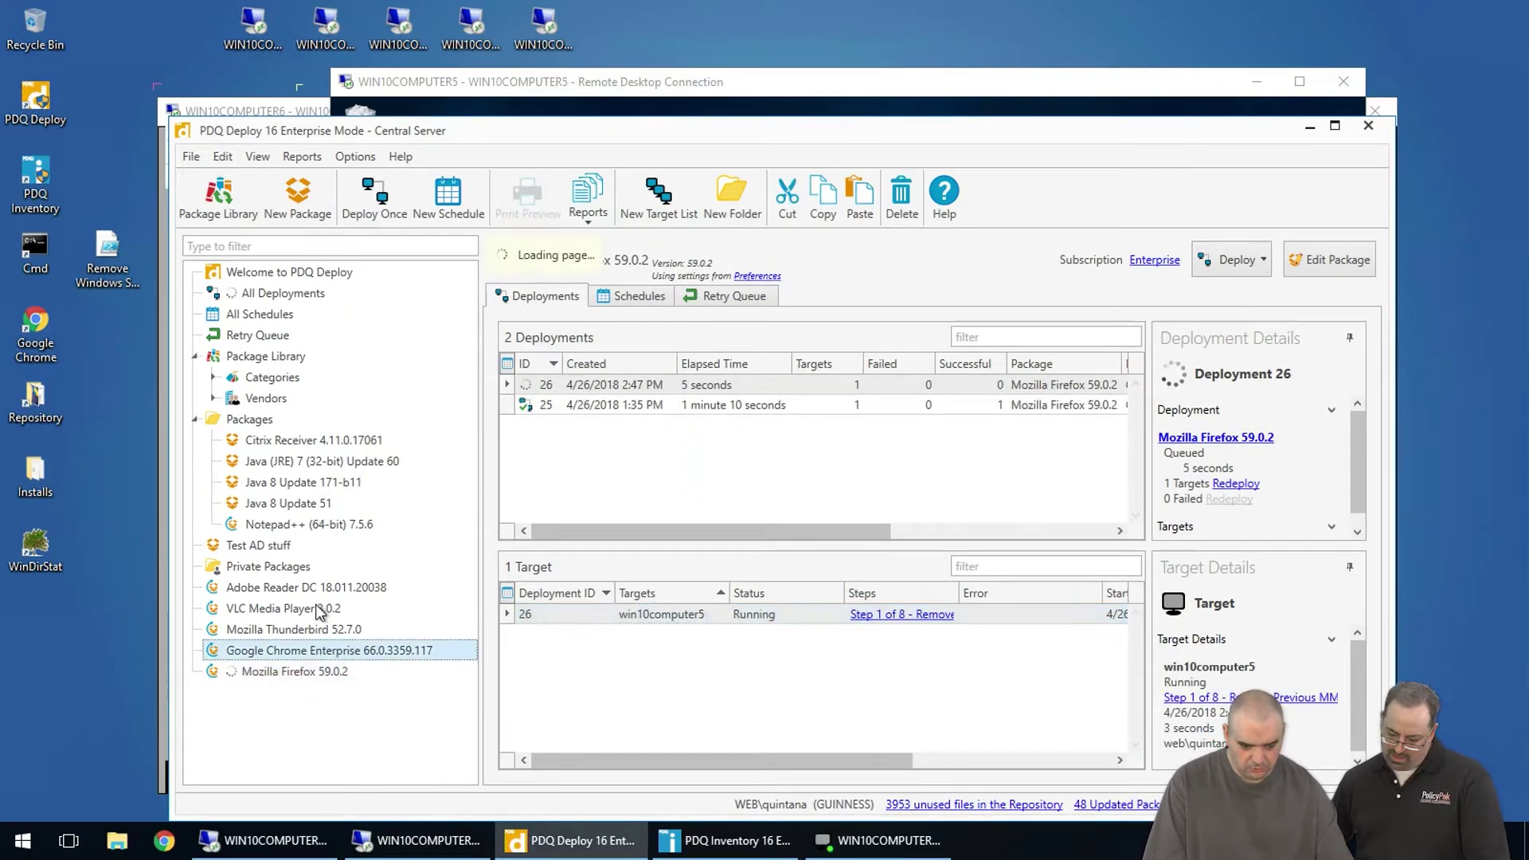
pyautogui.click(373, 195)
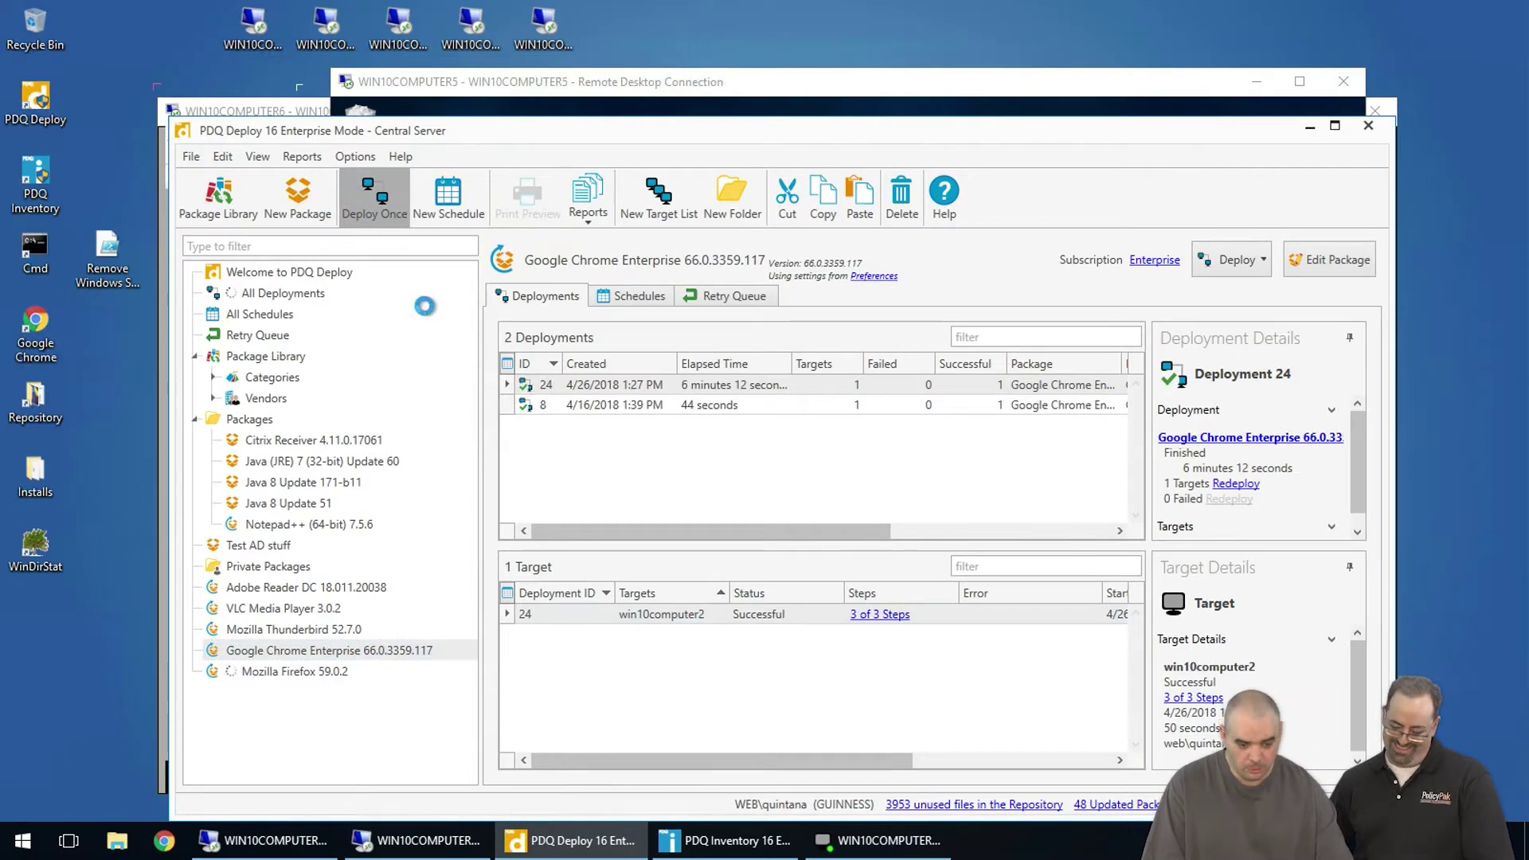
pyautogui.click(373, 278)
pyautogui.write('win10computer5')
pyautogui.press('Return')
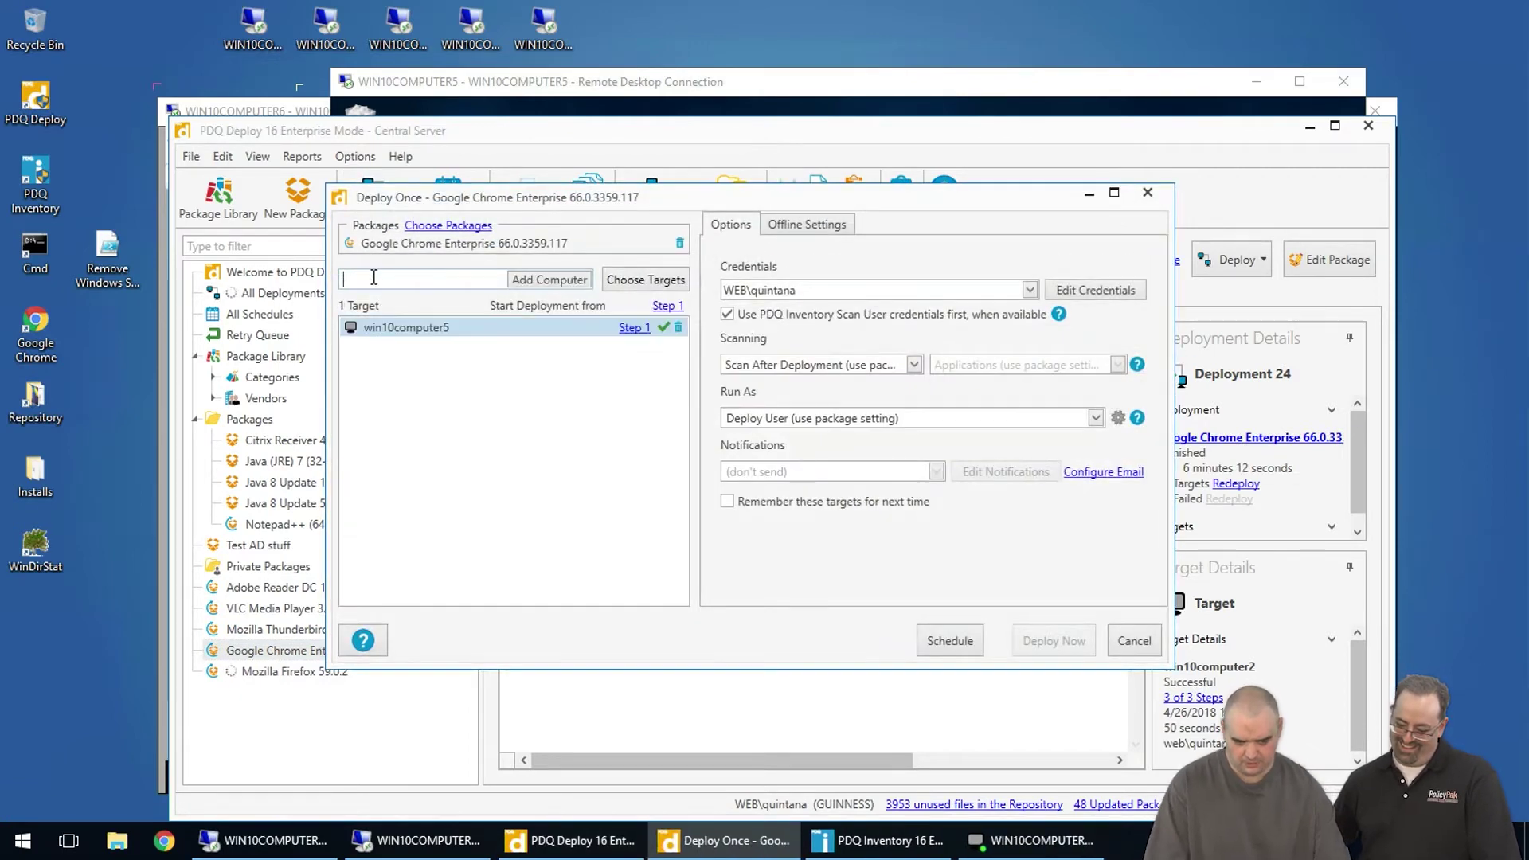
pyautogui.click(1055, 641)
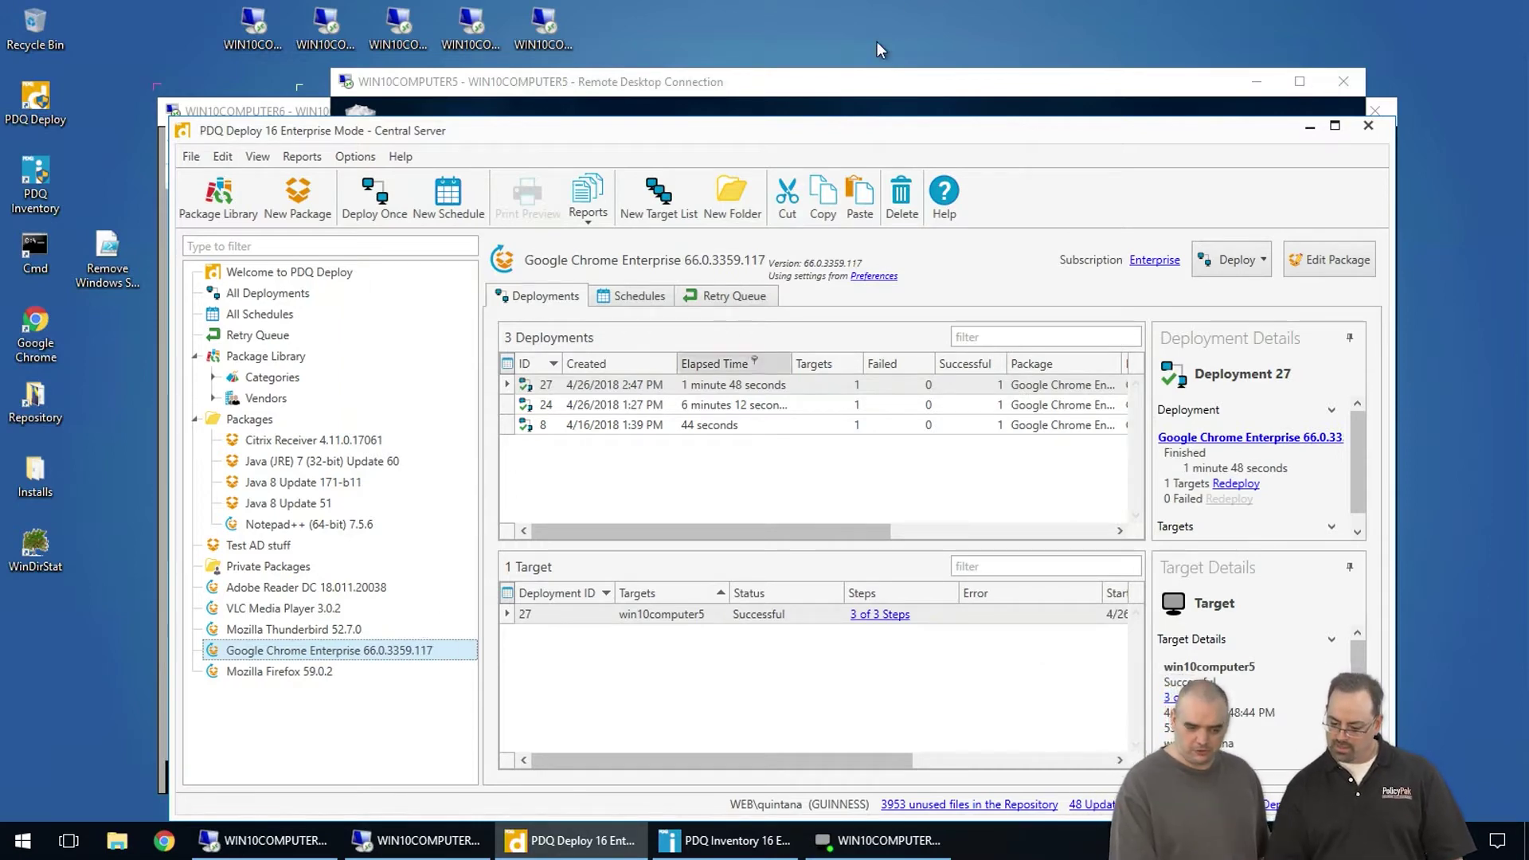
# On WIN10COMPUTER5, close the Google Chrome welcome window, leaving its desktop shortcut.
pyautogui.click(925, 85)
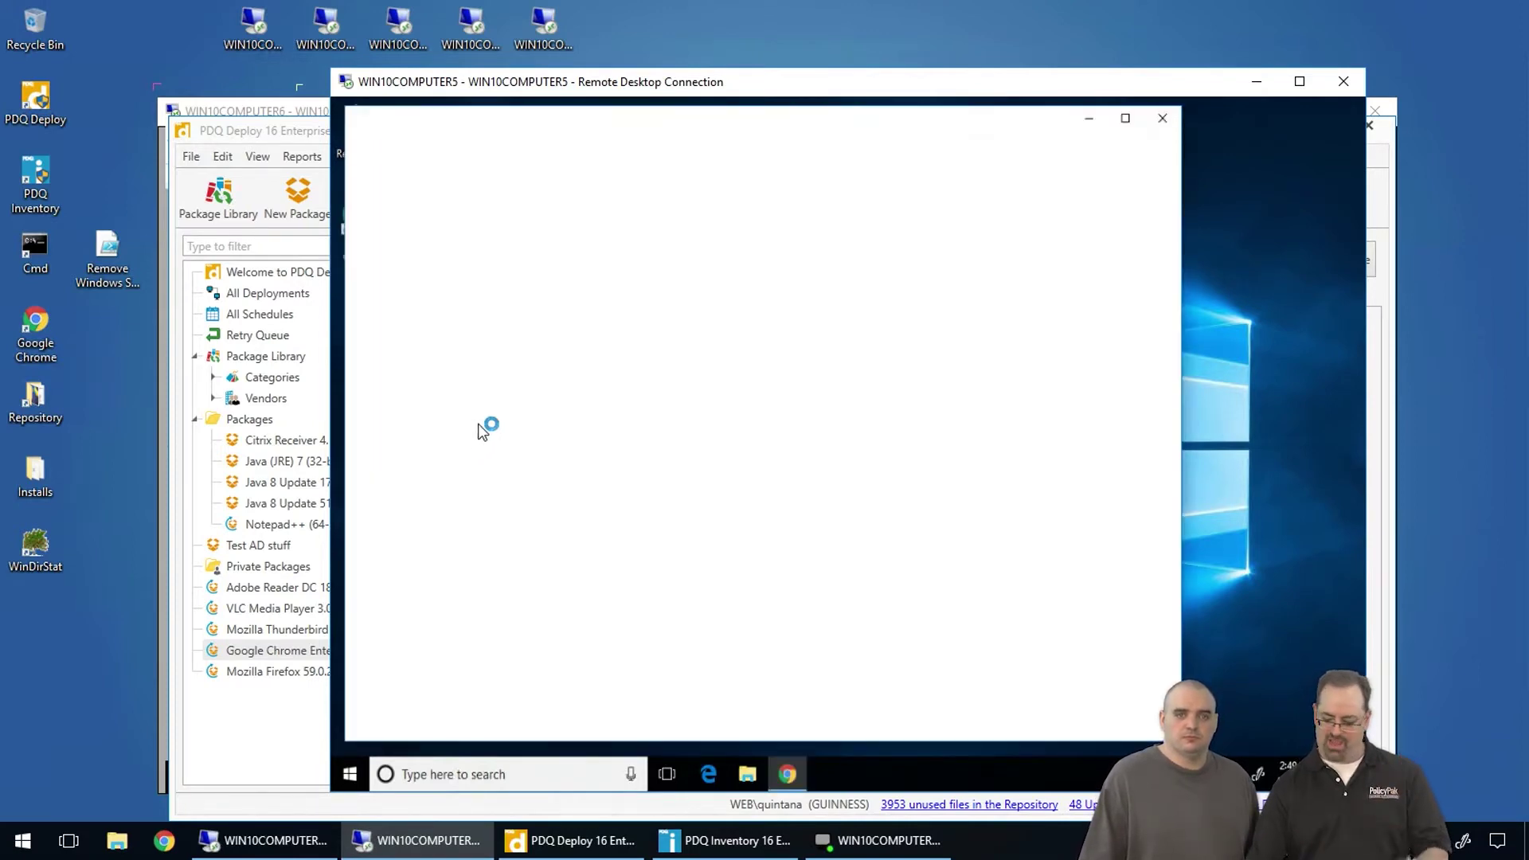
pyautogui.click(1163, 118)
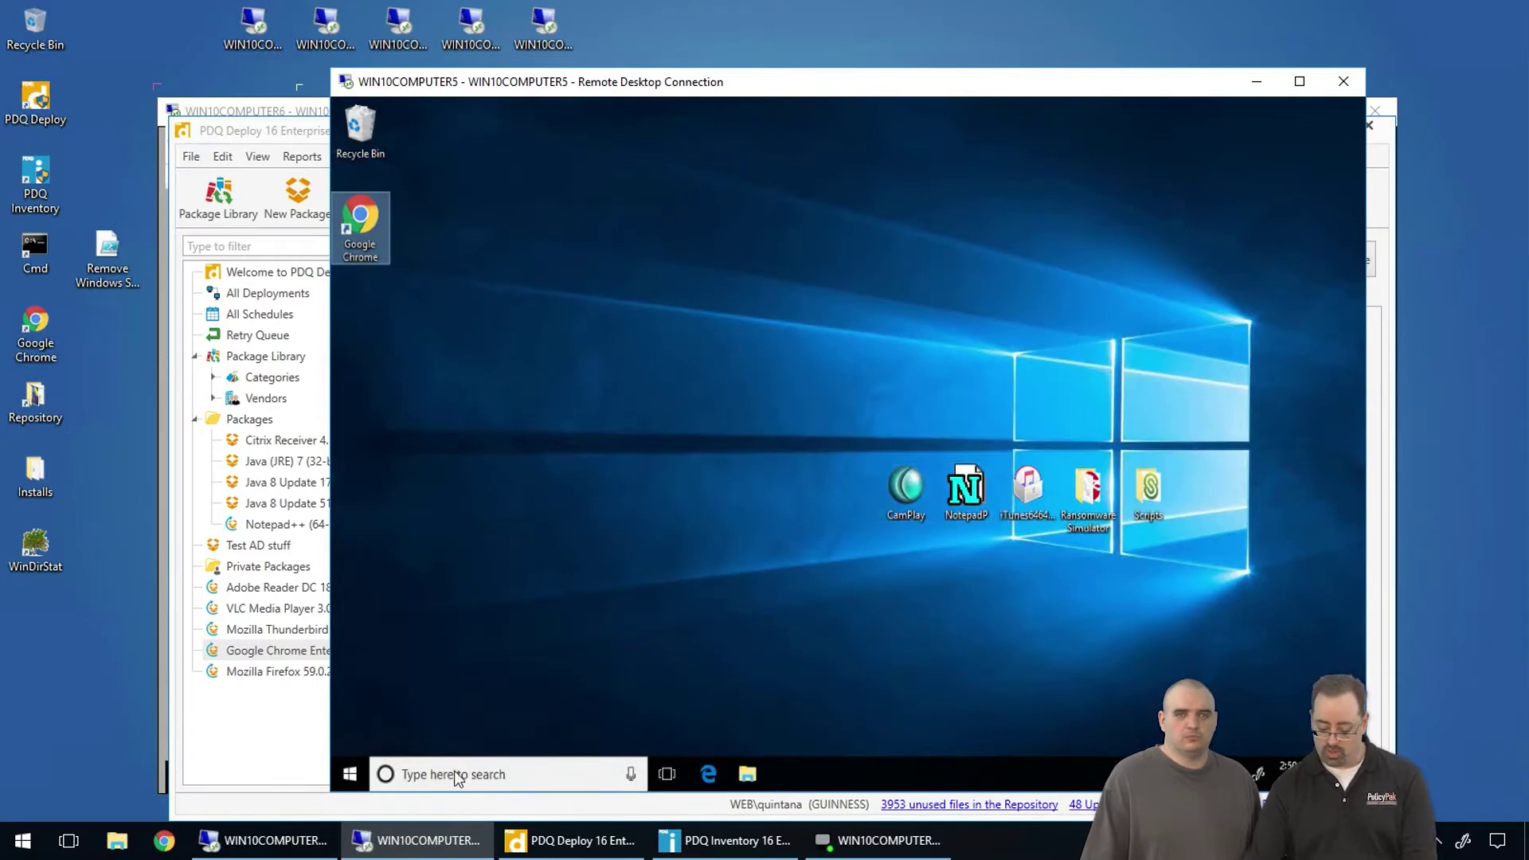
# On WIN10COMPUTER6, link new GPO 'PP Smack down Malware and unknownware' to WEB_Engineers and edit it.
pyautogui.click(263, 841)
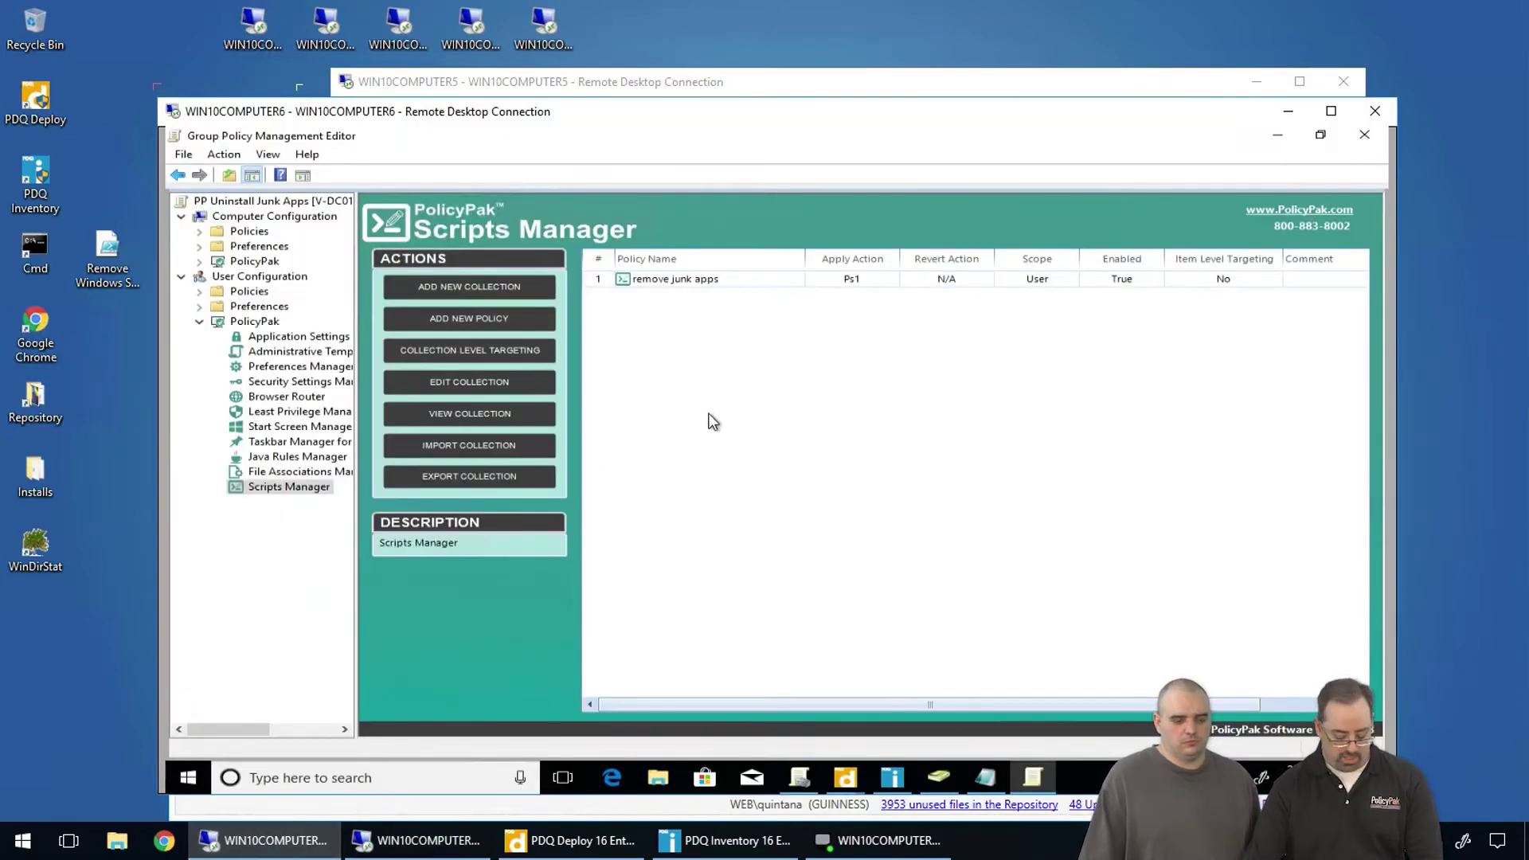
pyautogui.hotkey('alt', 'F4')
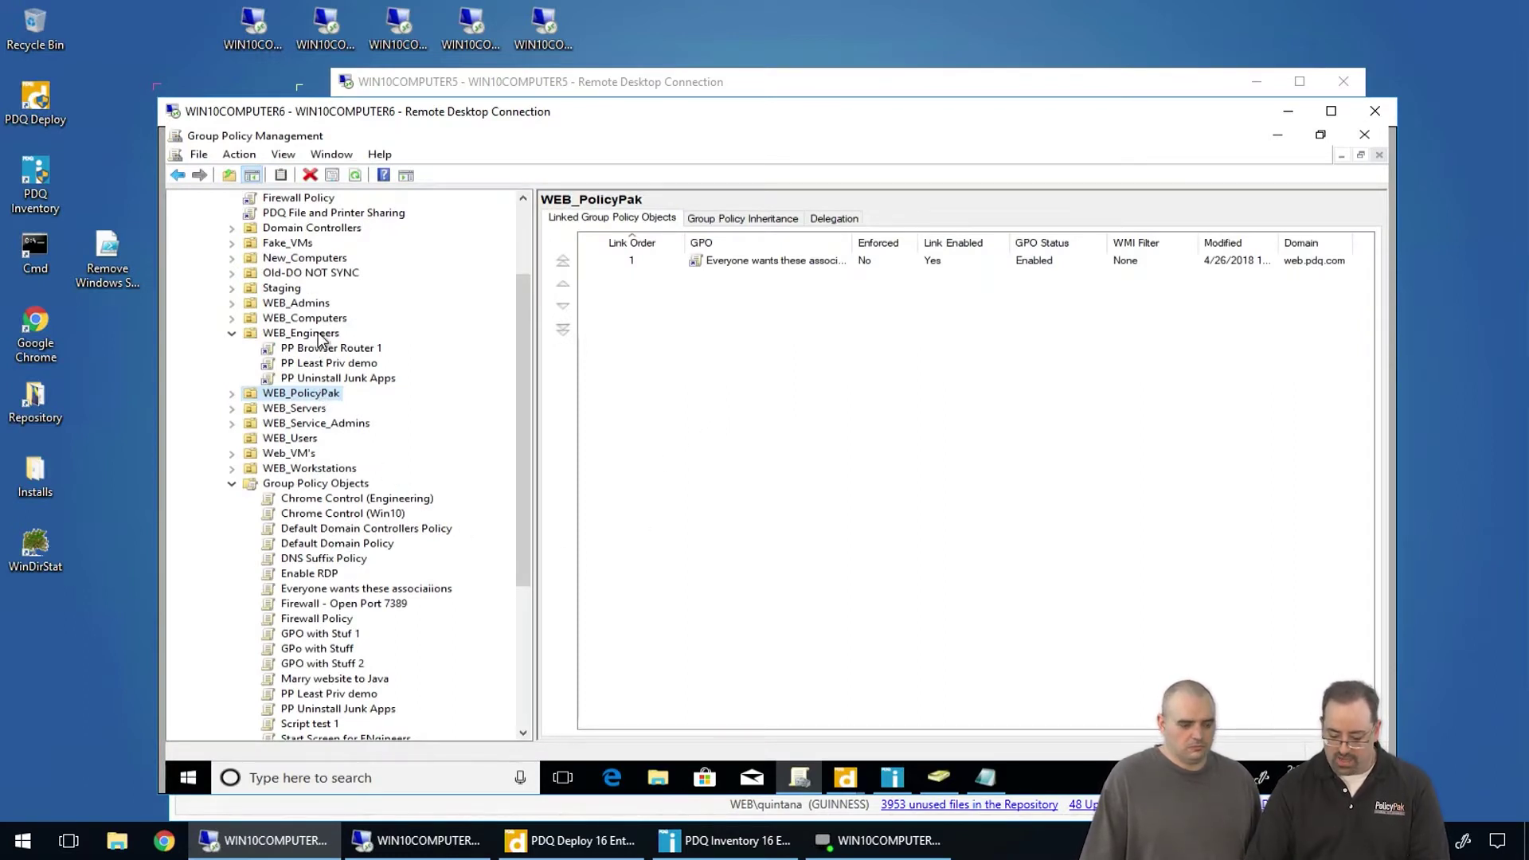
pyautogui.rightClick(322, 336)
pyautogui.click(336, 343)
pyautogui.write('PP Smack down Malware and unk')
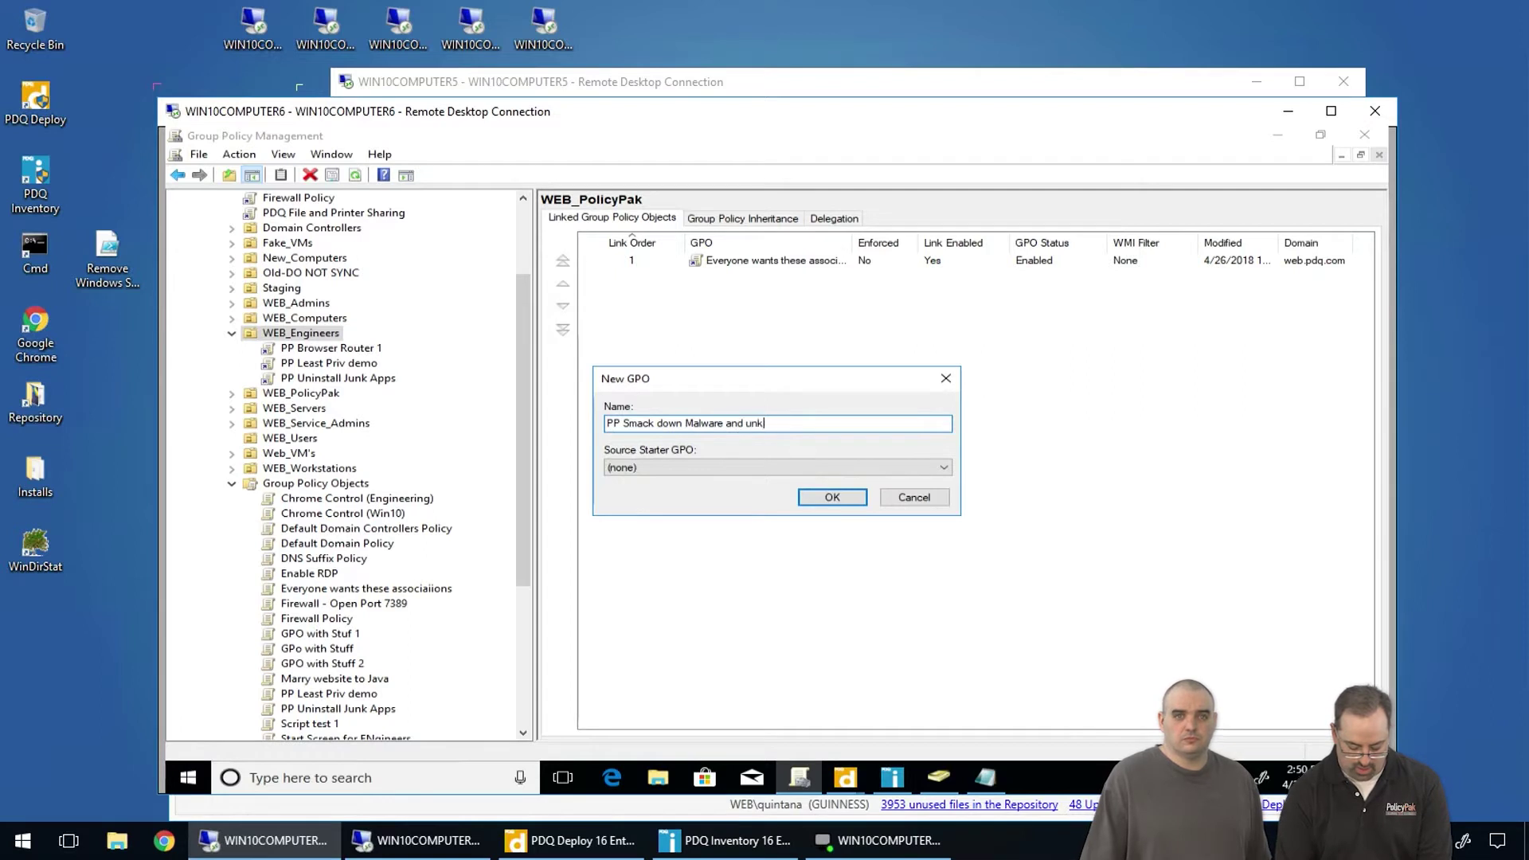
pyautogui.write('nownware')
pyautogui.press('Return')
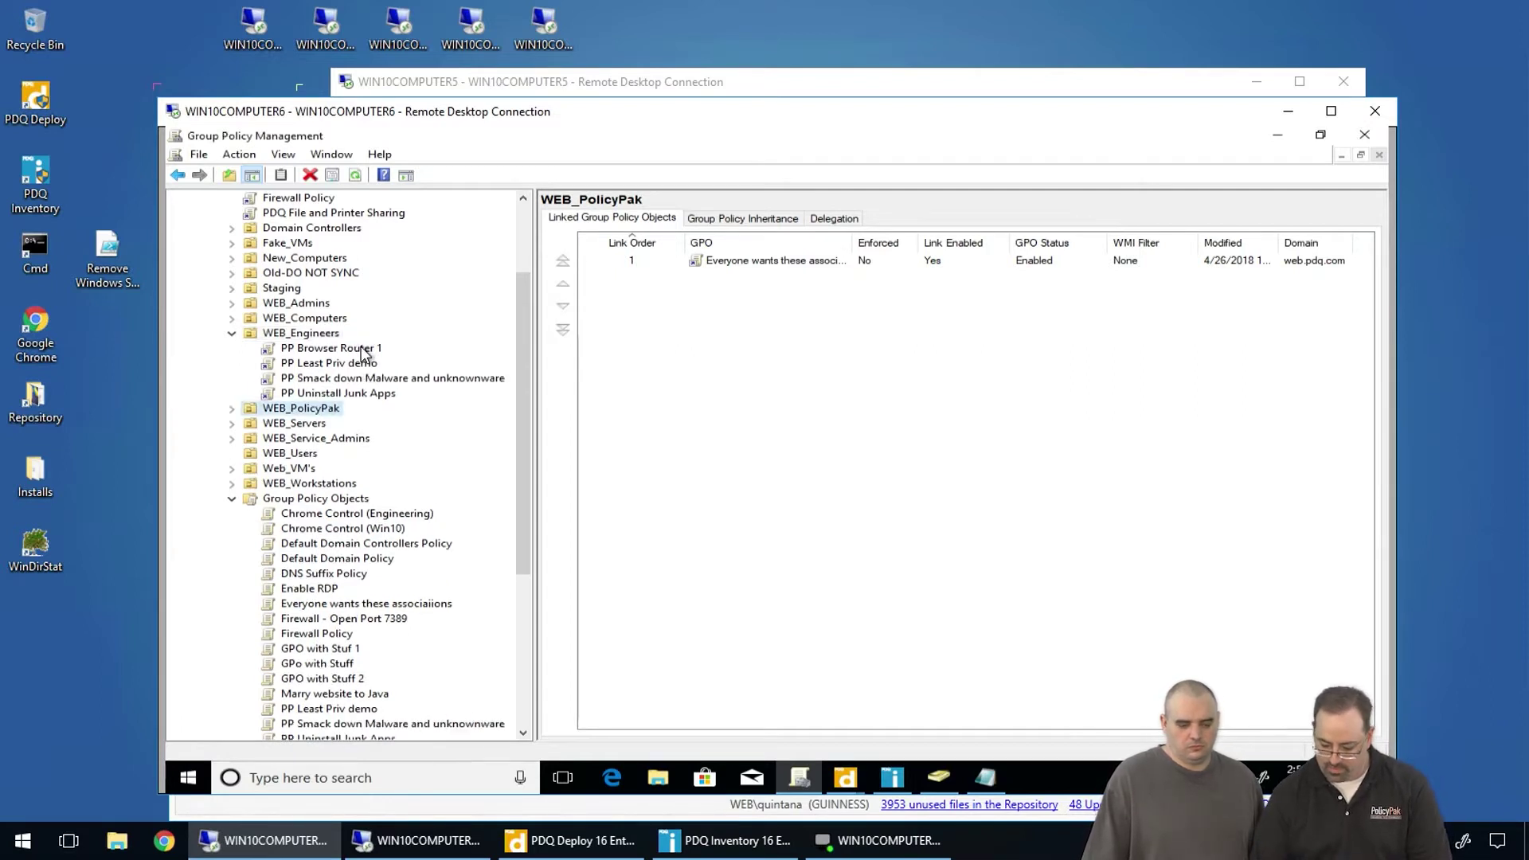
pyautogui.rightClick(392, 379)
pyautogui.click(435, 386)
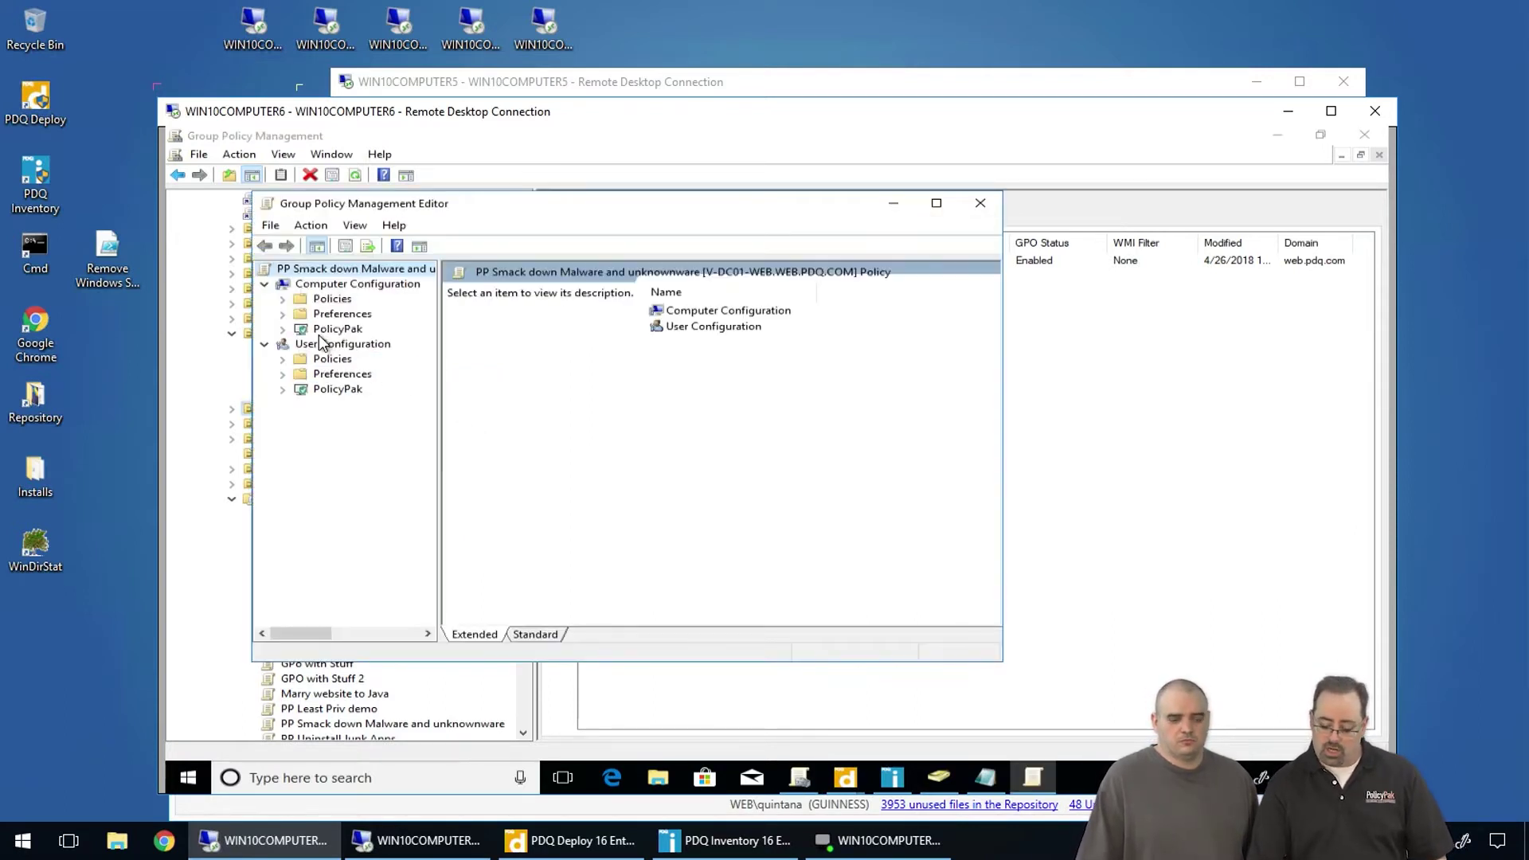
# Under User Configuration PolicyPak, add a SecureRun policy with member checking and default trusted members.
pyautogui.doubleClick(407, 208)
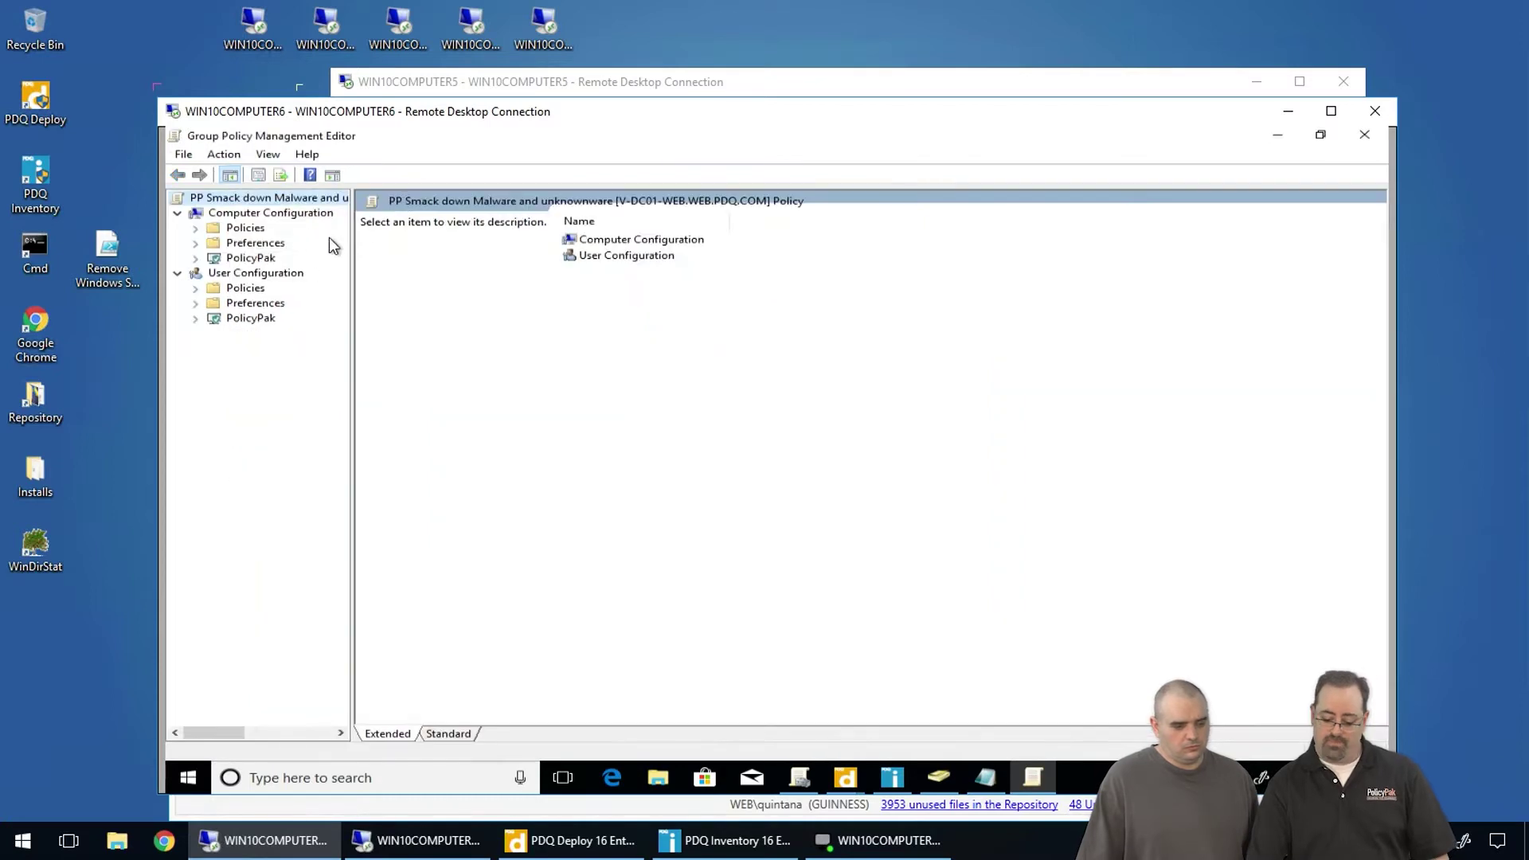
pyautogui.click(195, 318)
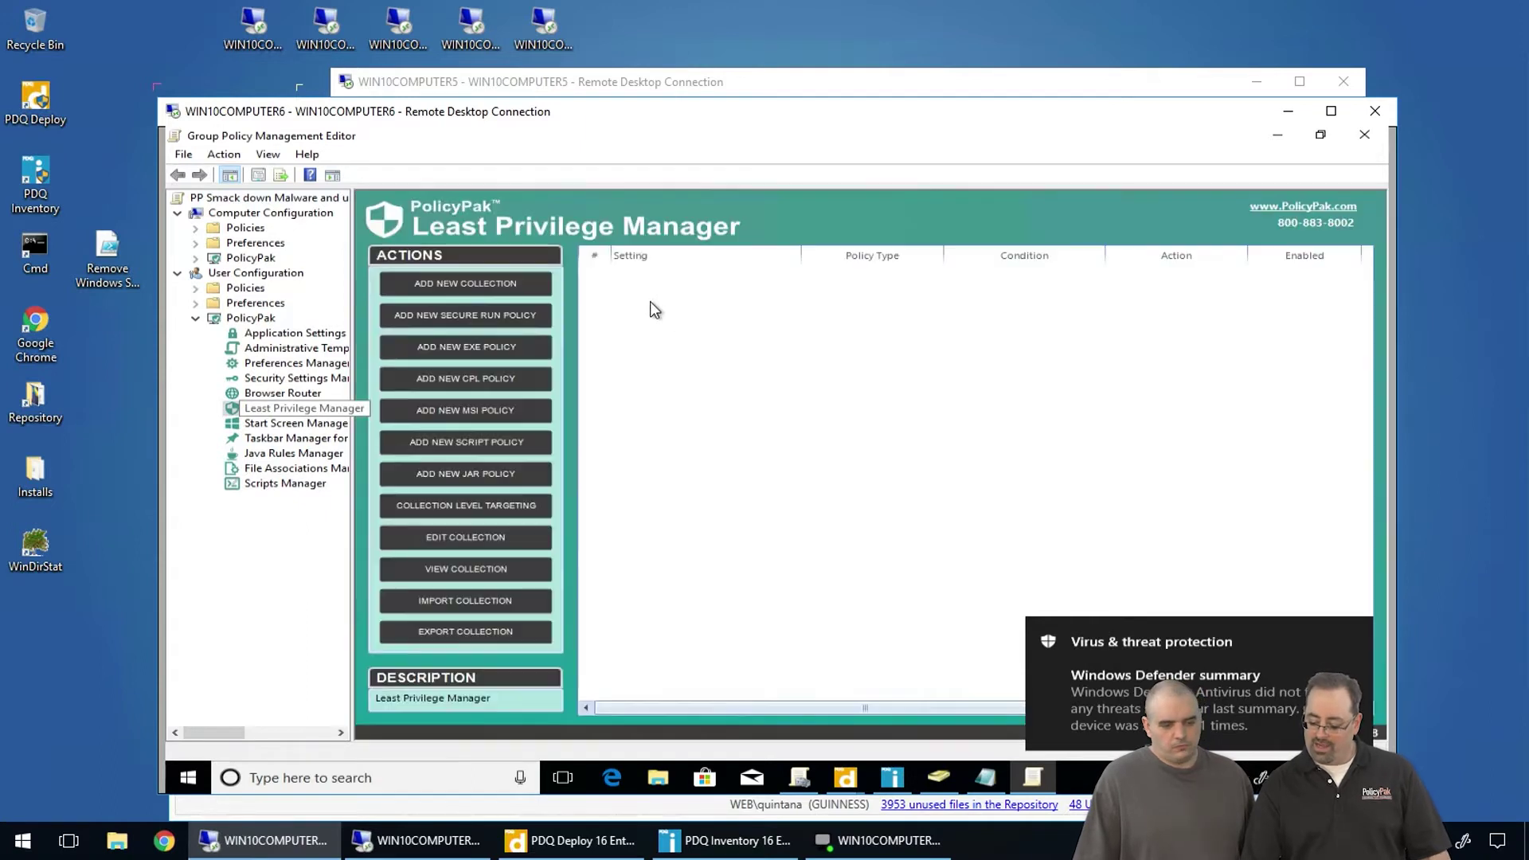
pyautogui.rightClick(650, 303)
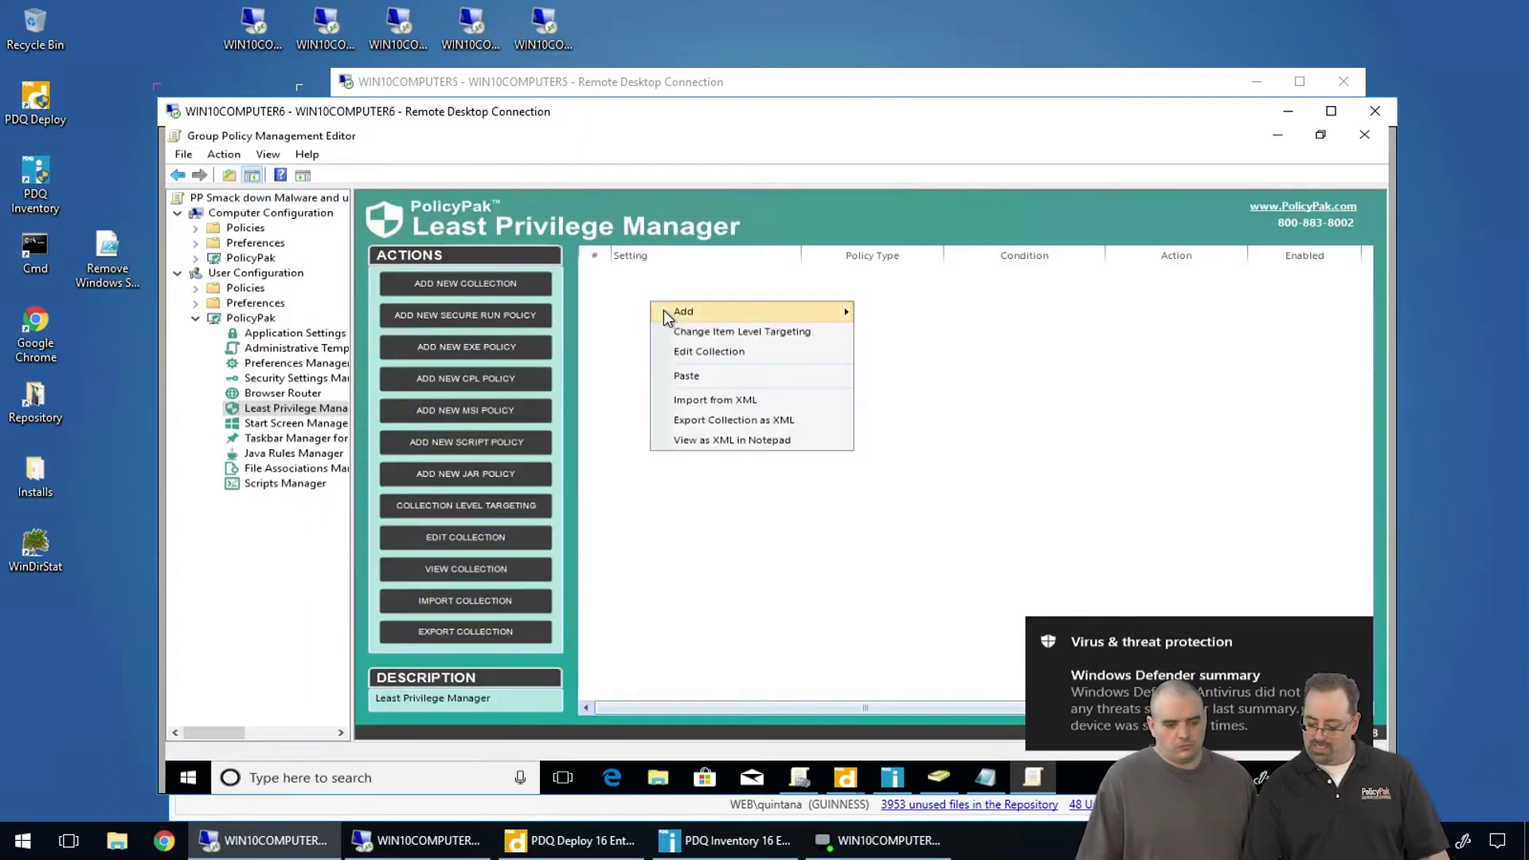
pyautogui.moveTo(685, 312)
pyautogui.click(902, 338)
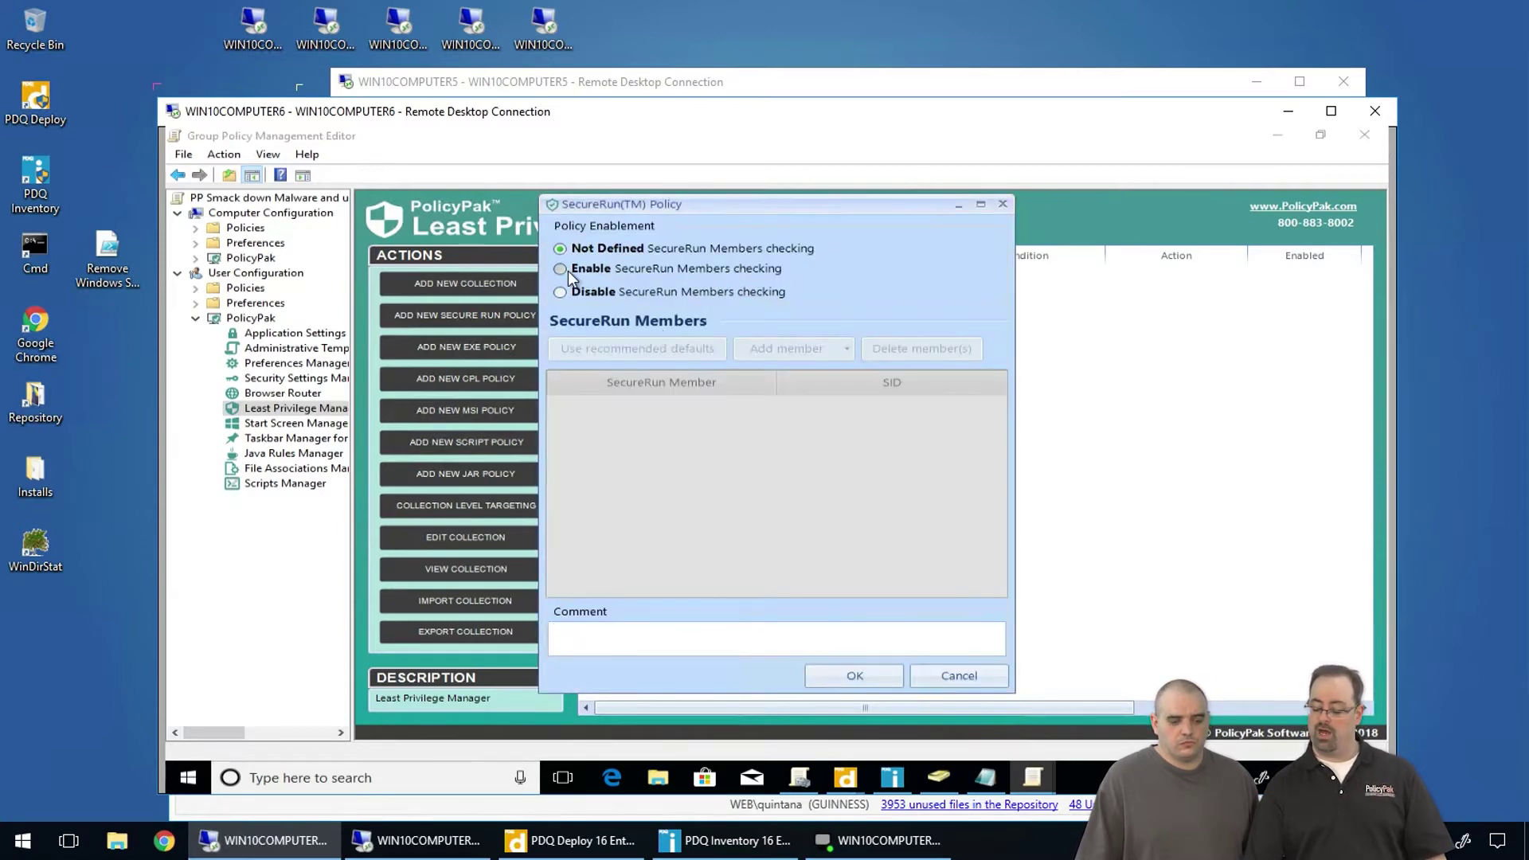
pyautogui.click(567, 270)
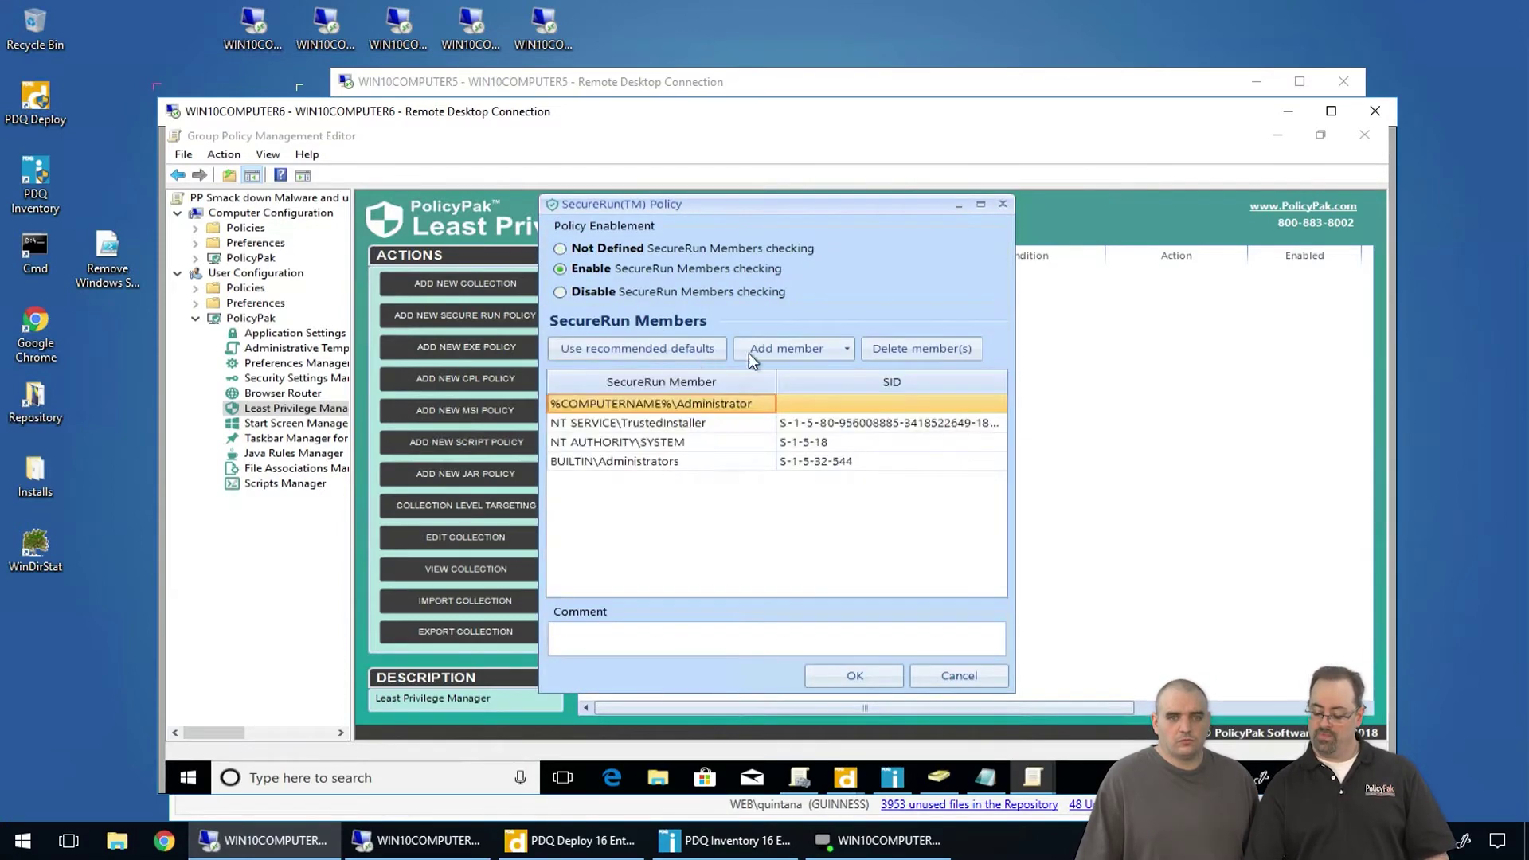
pyautogui.click(870, 676)
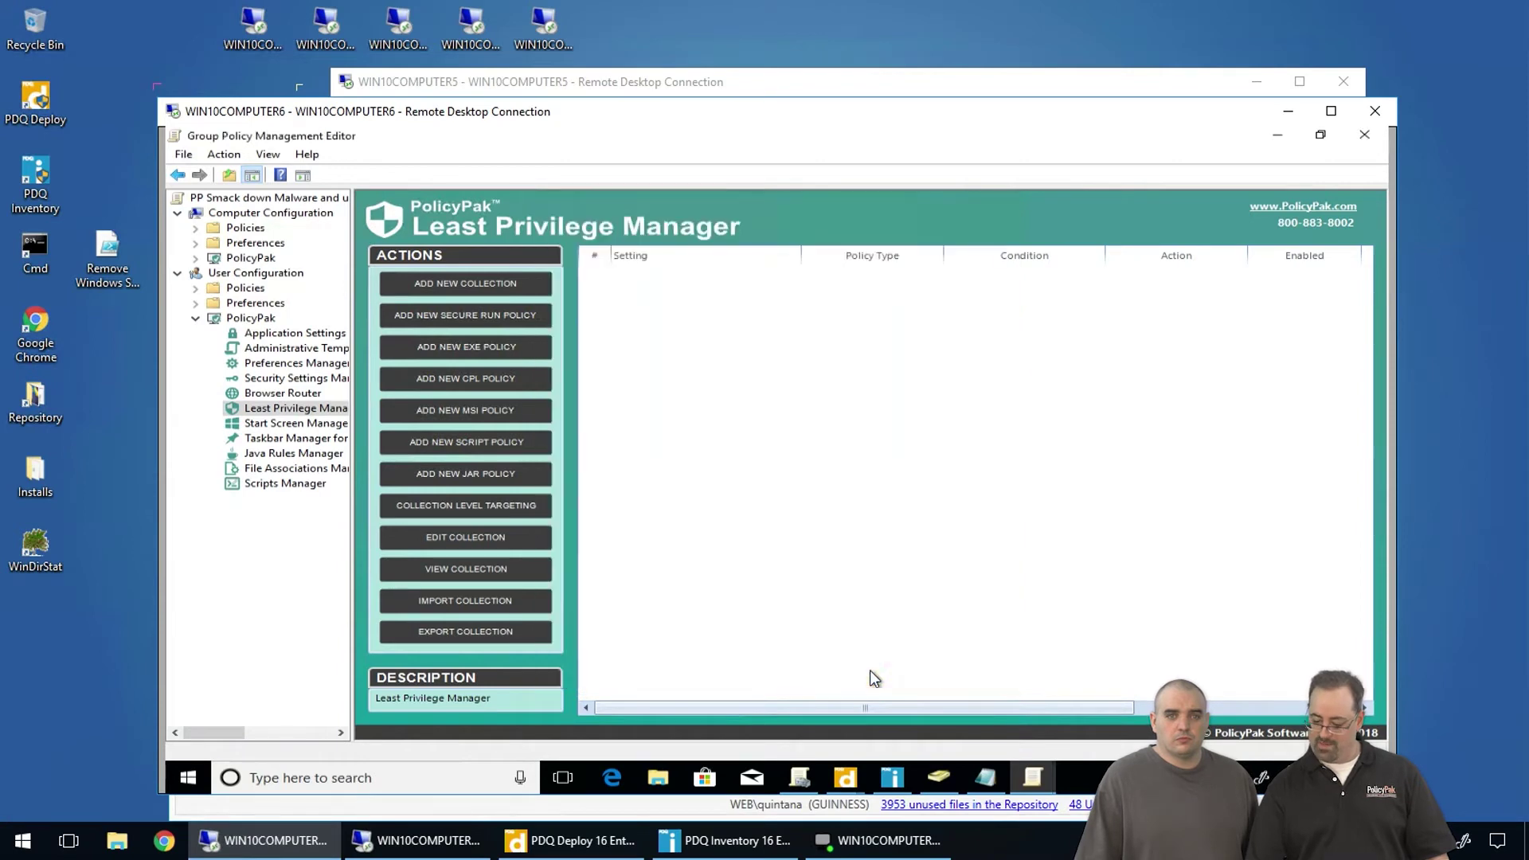
pyautogui.click(603, 94)
# Run gpupdate /force in Command Prompt on WIN10COMPUTER5, then close the window.
pyautogui.click(352, 770)
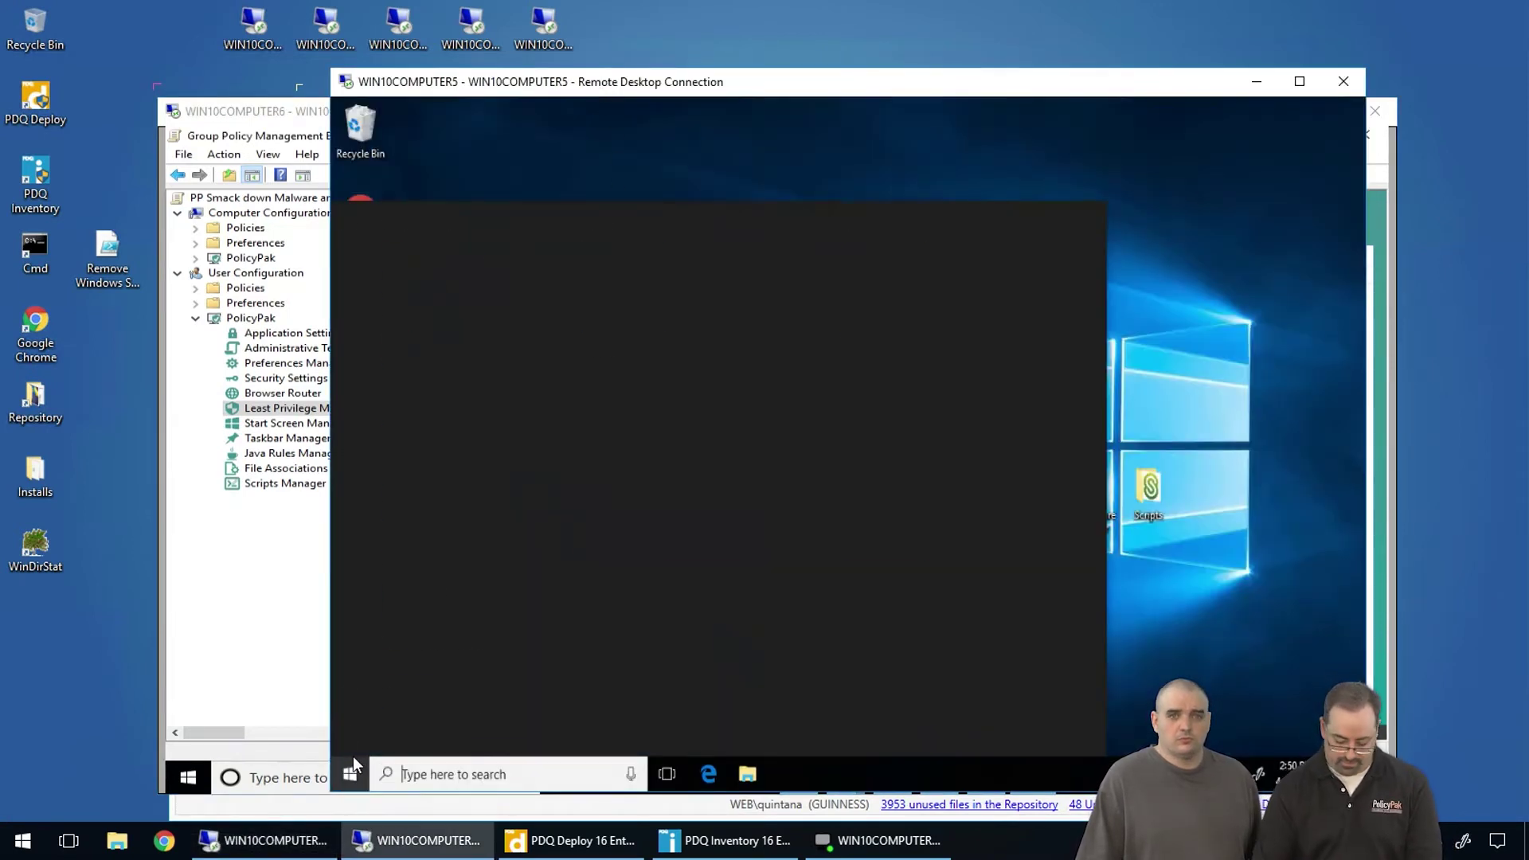
pyautogui.write('con')
pyautogui.press('Return')
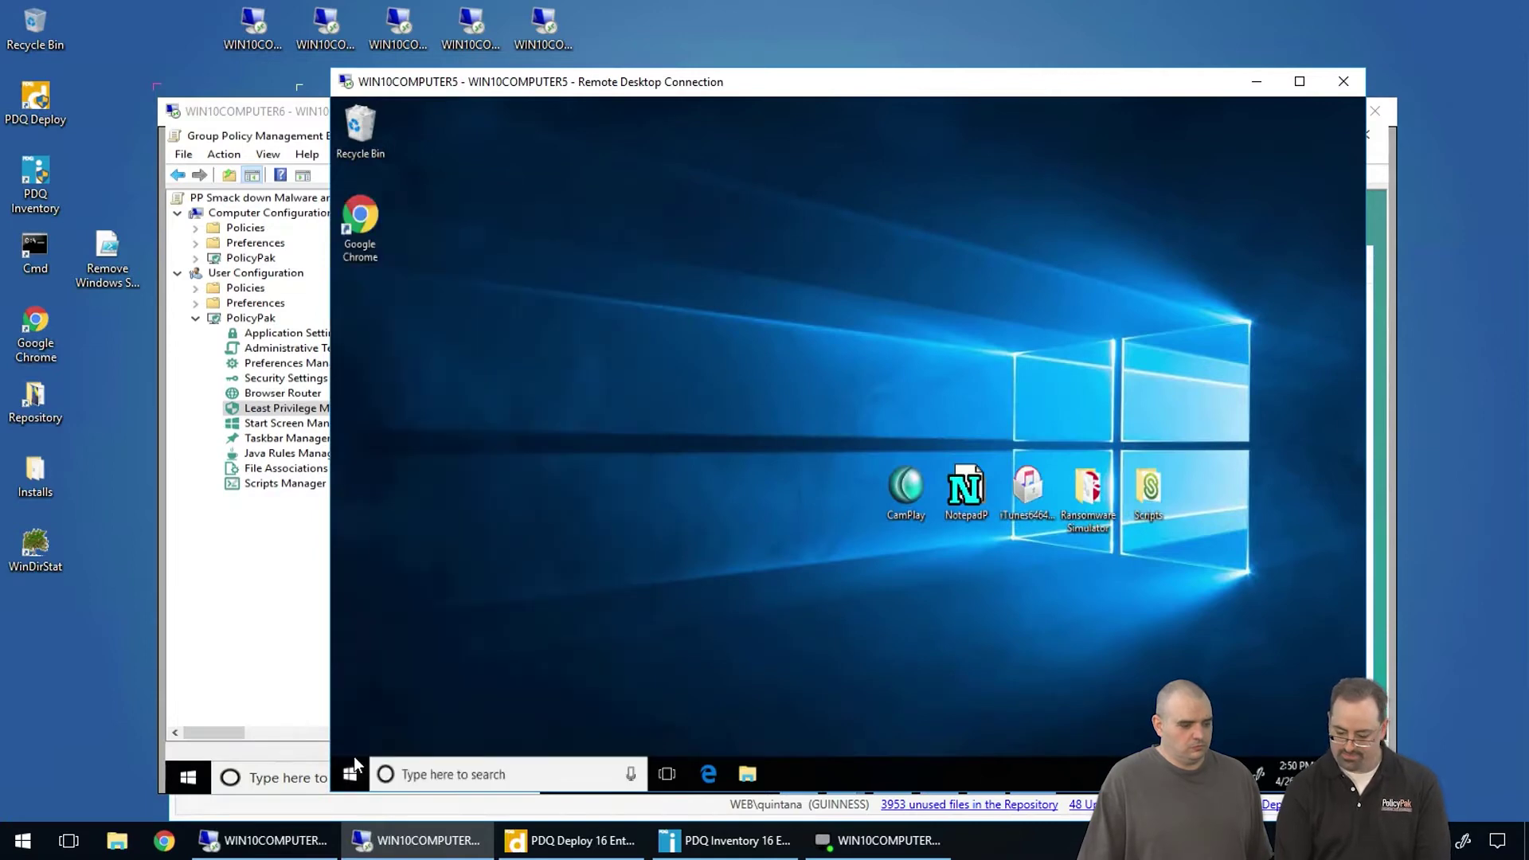
pyautogui.write('gpupdate /force')
pyautogui.press('Return')
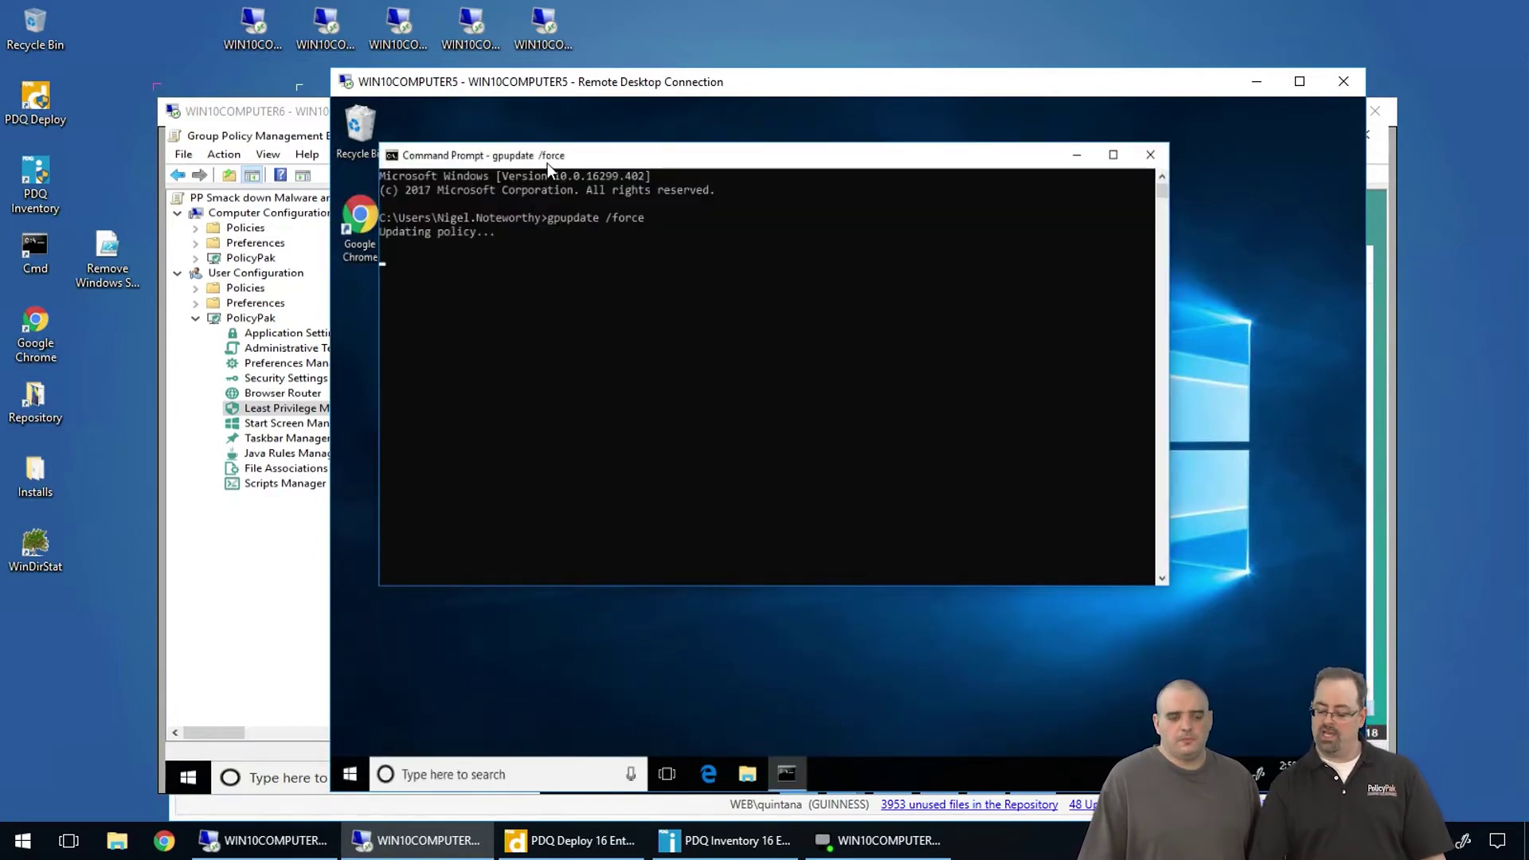
pyautogui.moveTo(629, 285); pyautogui.dragTo(787, 610)
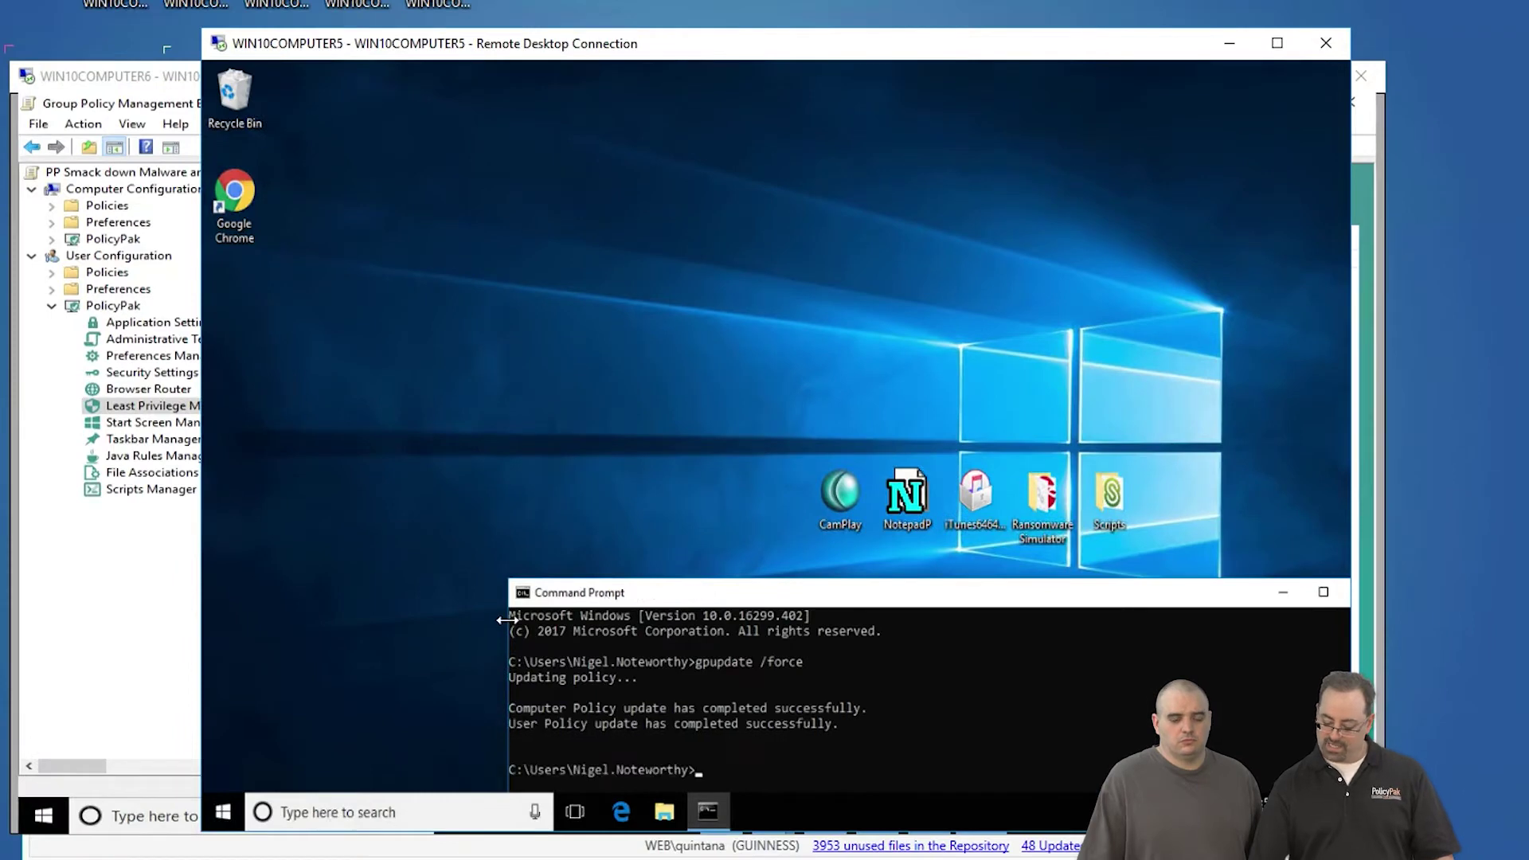
pyautogui.click(523, 595)
pyautogui.click(517, 595)
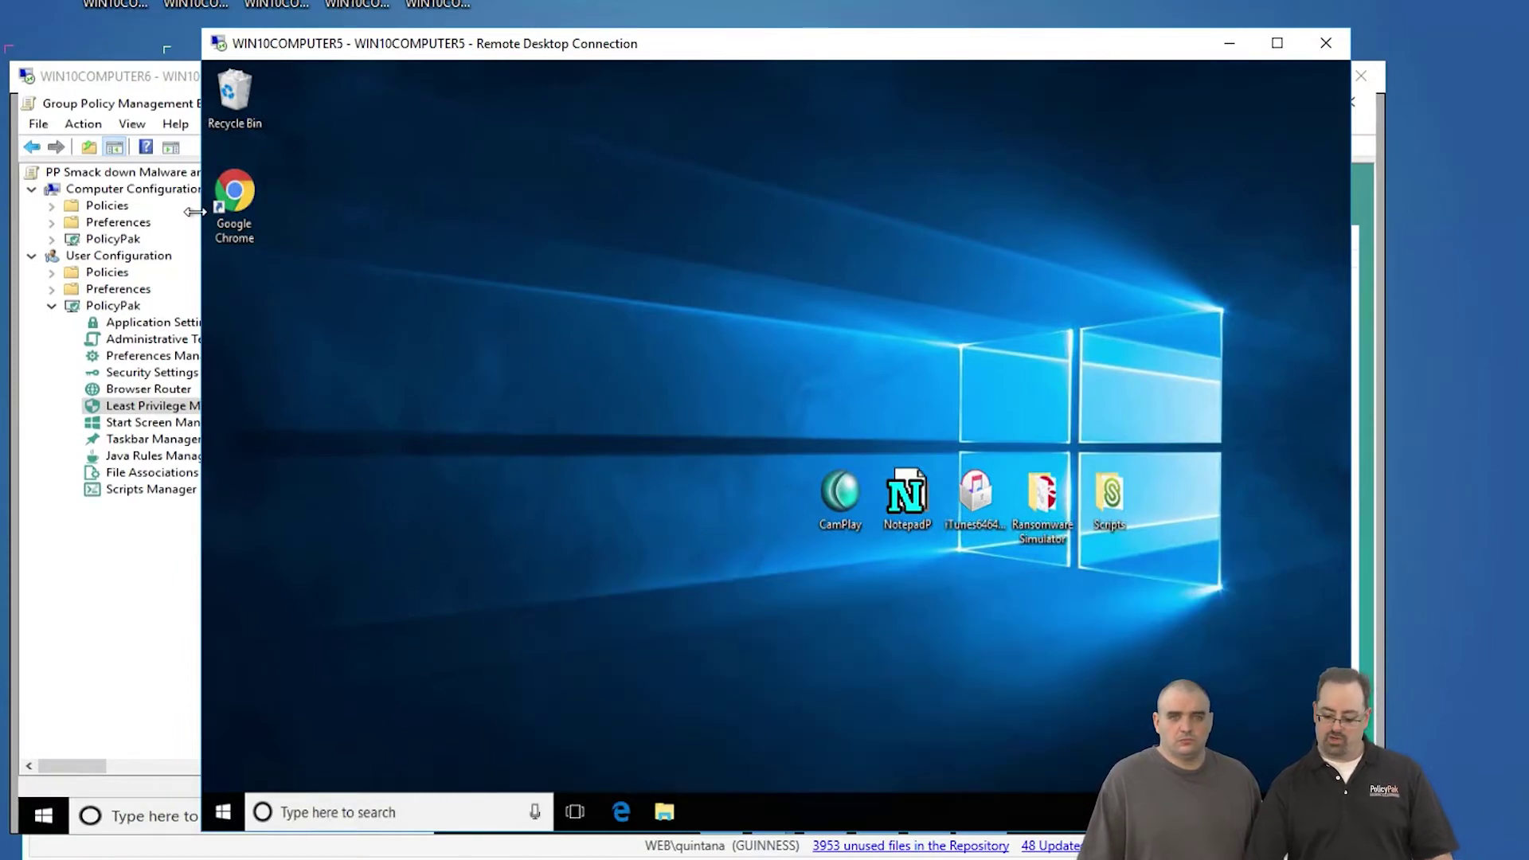
pyautogui.doubleClick(233, 195)
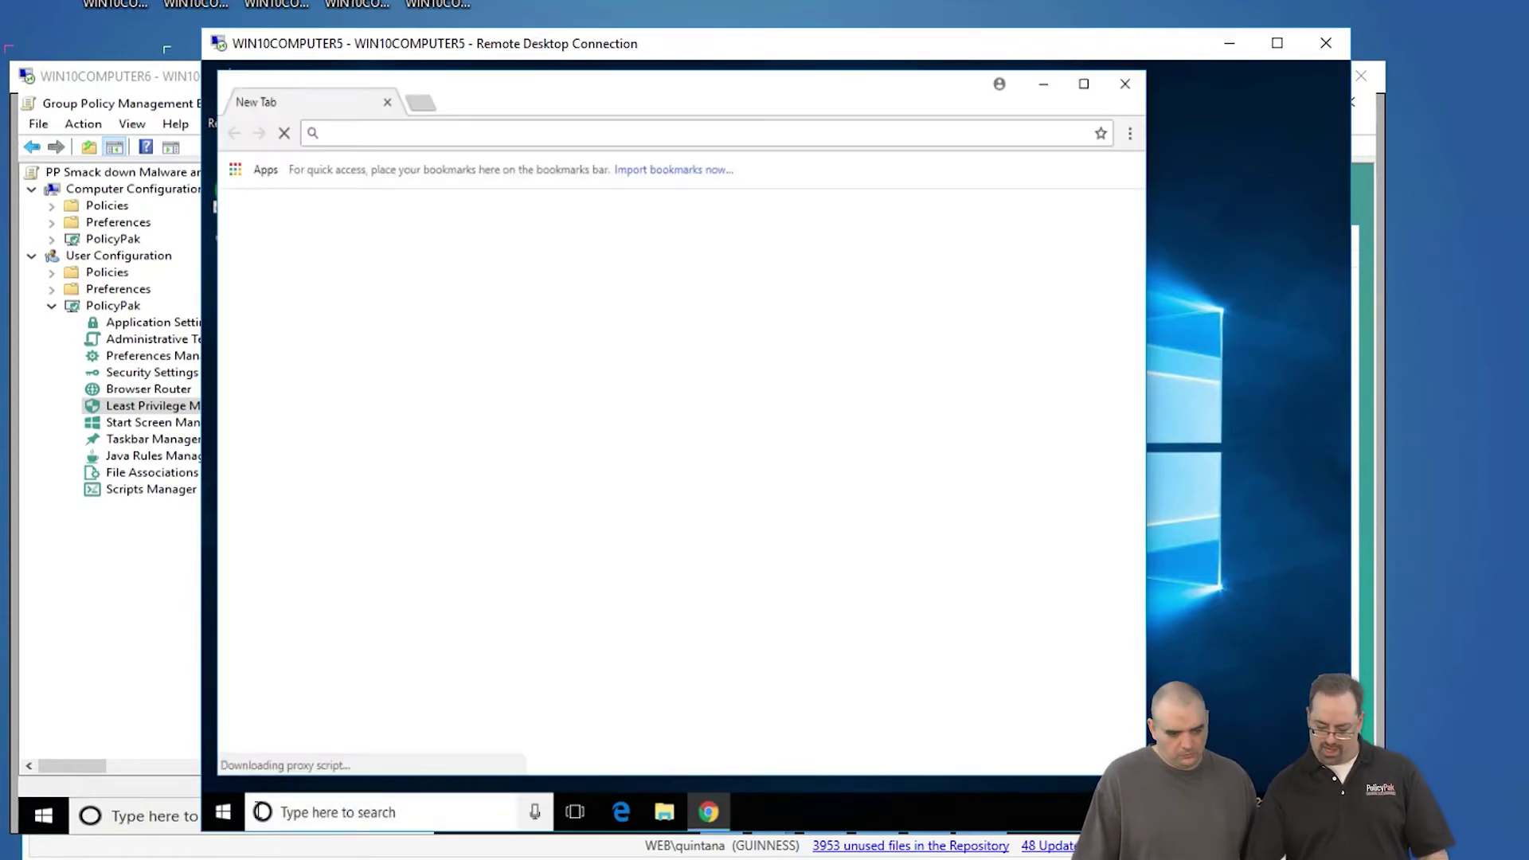
pyautogui.click(223, 812)
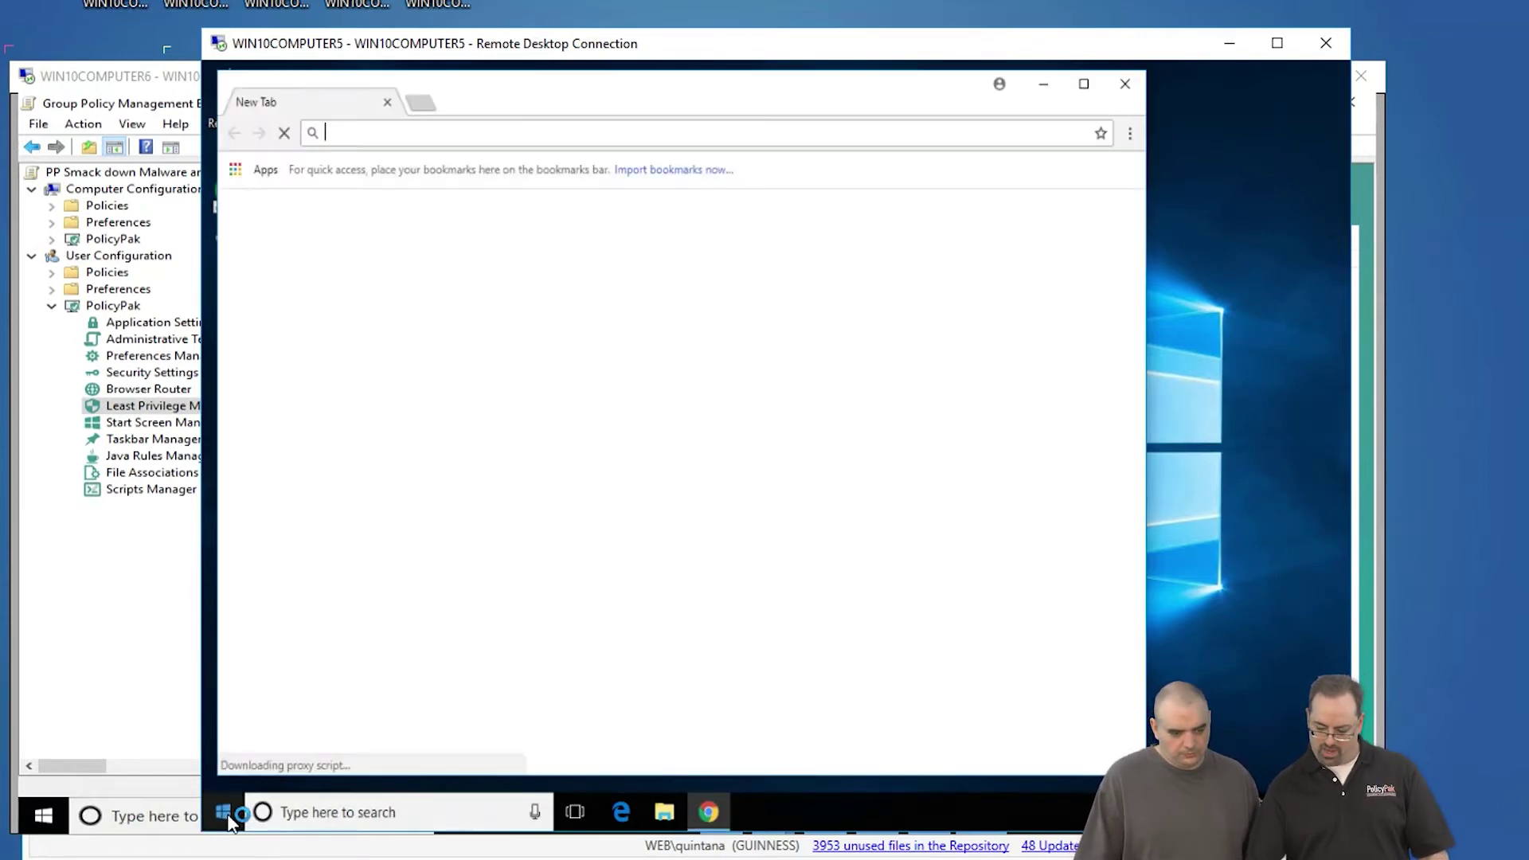
pyautogui.click(319, 271)
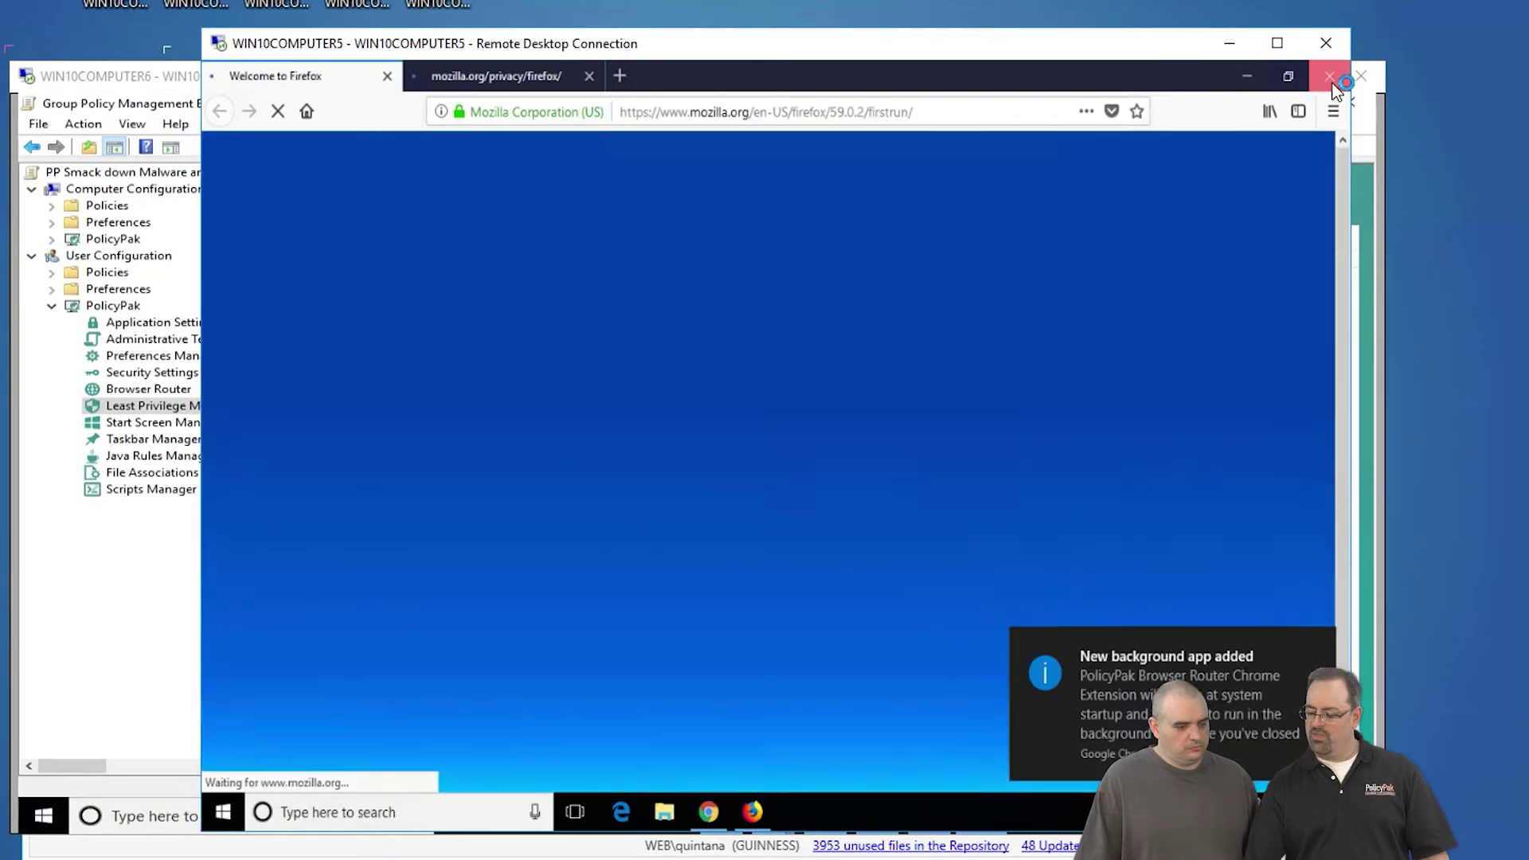
pyautogui.click(1332, 86)
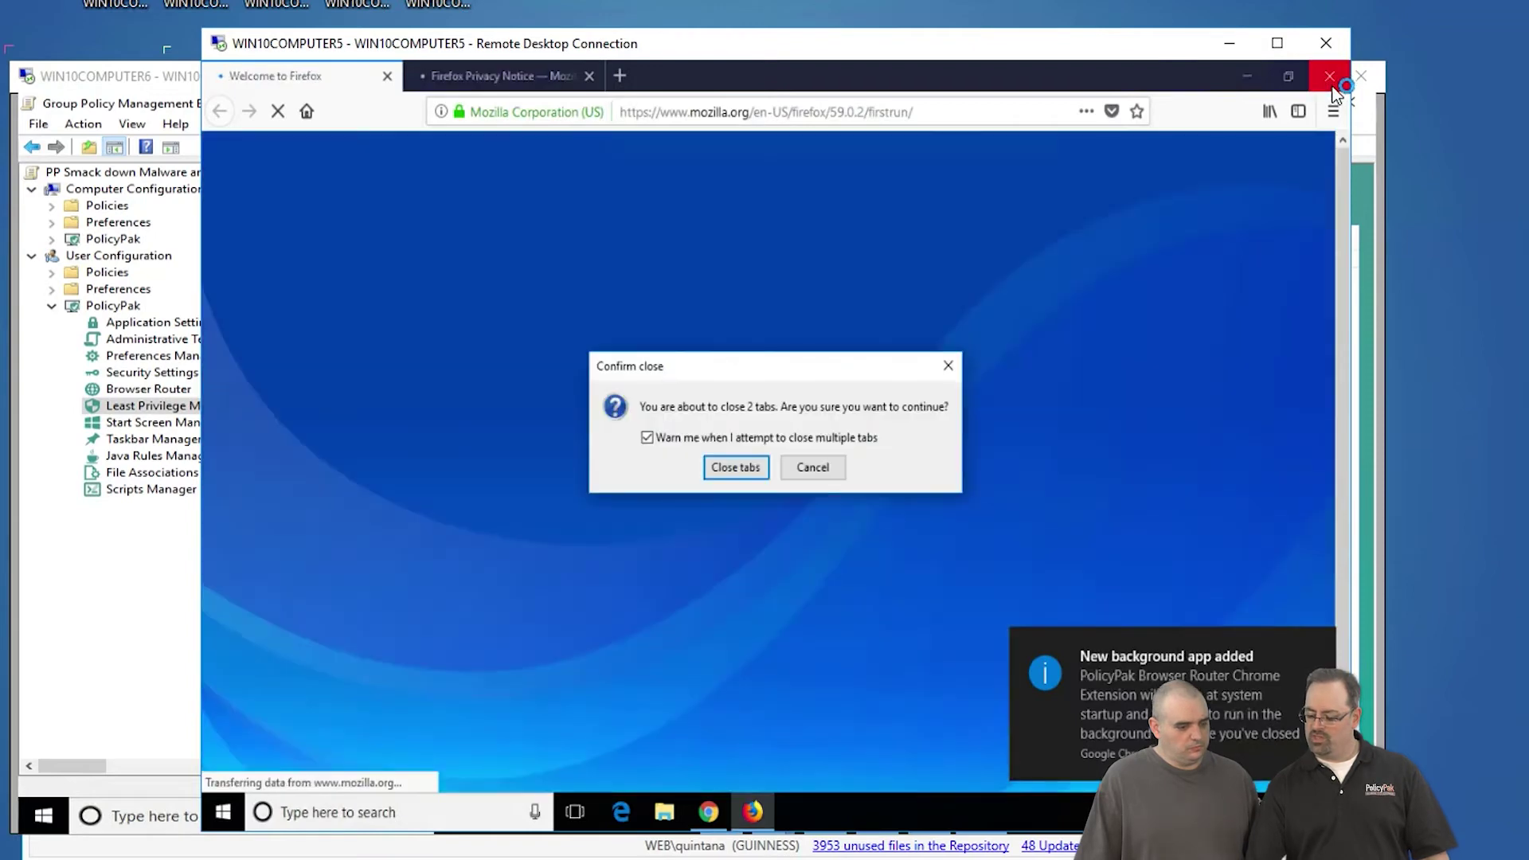
pyautogui.click(742, 472)
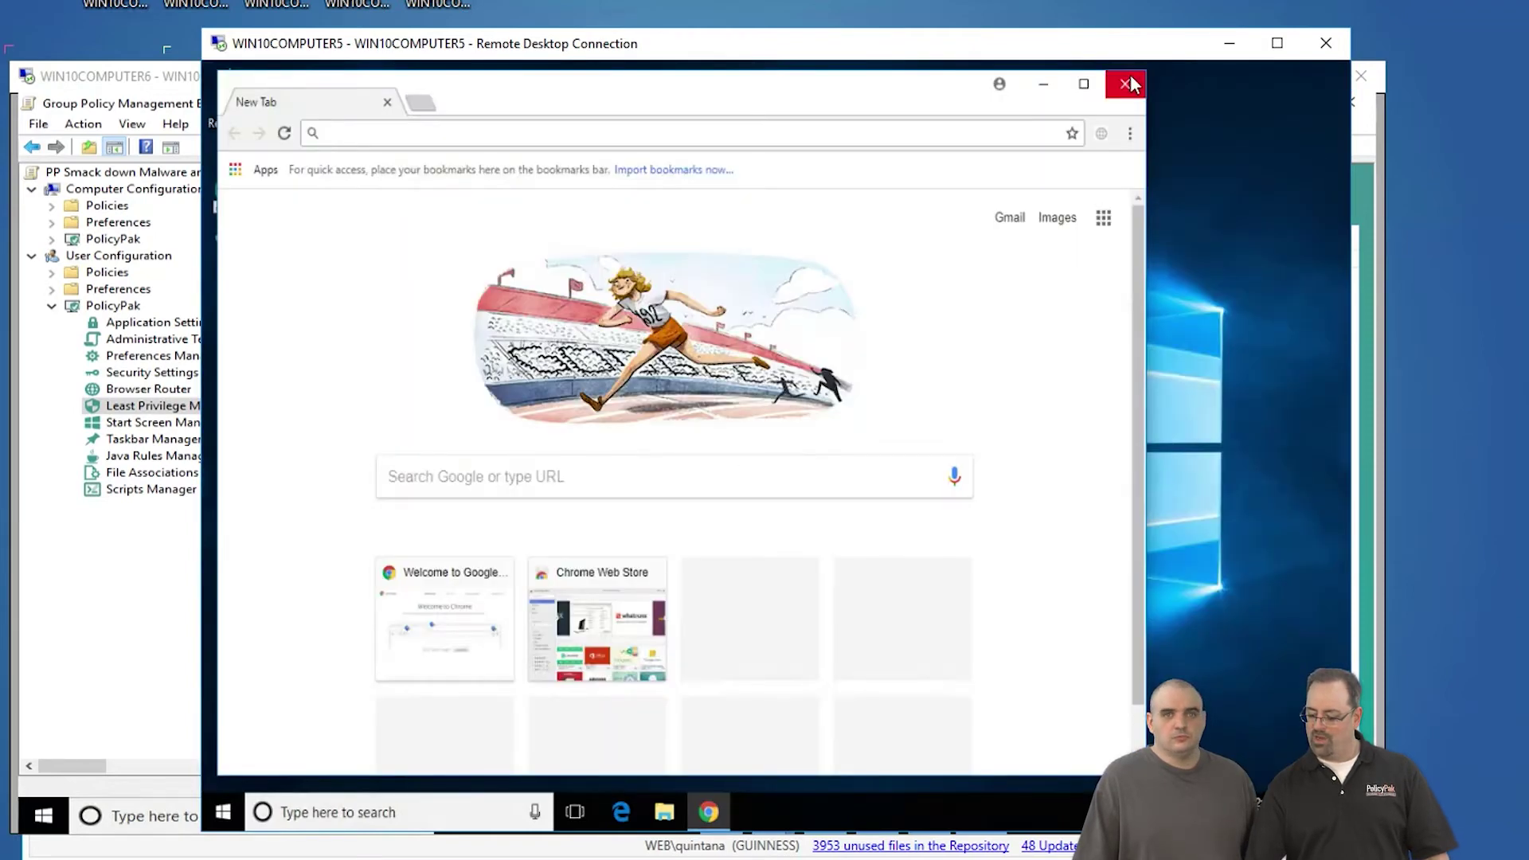
pyautogui.click(1127, 84)
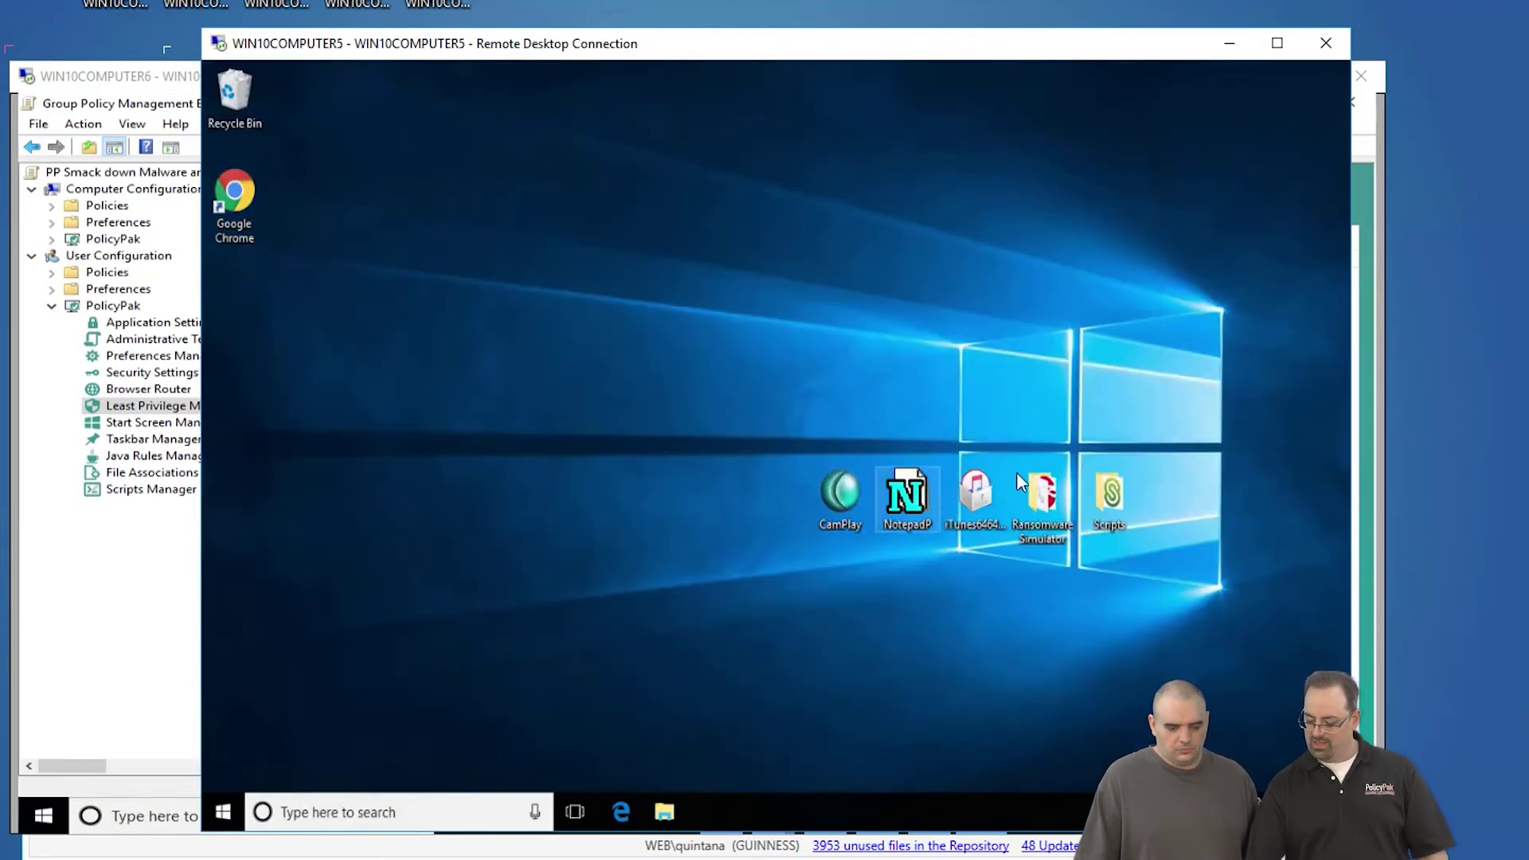
pyautogui.doubleClick(913, 498)
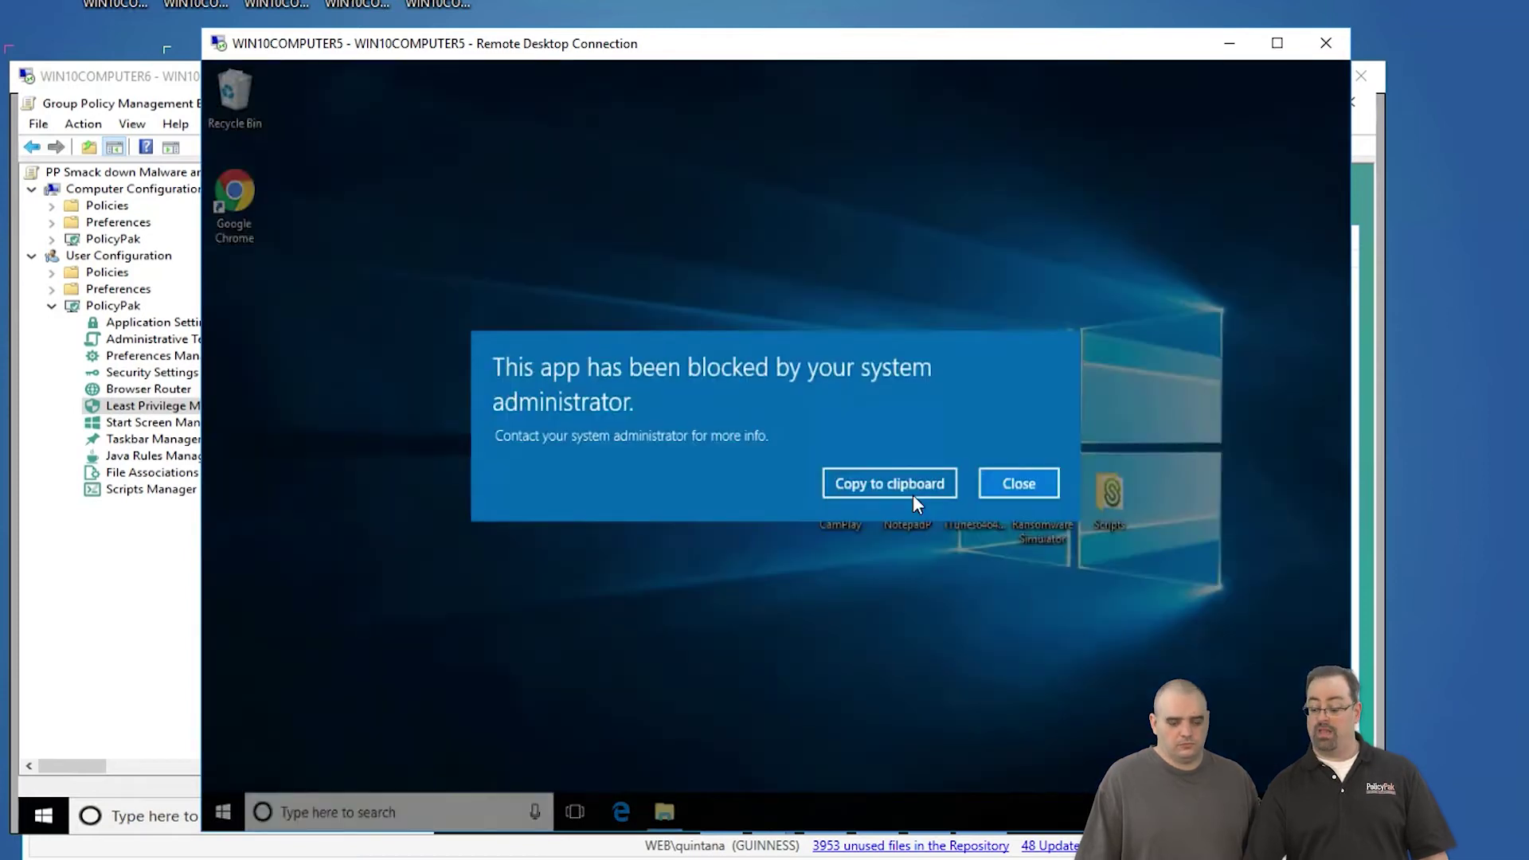
pyautogui.click(1008, 483)
pyautogui.doubleClick(842, 498)
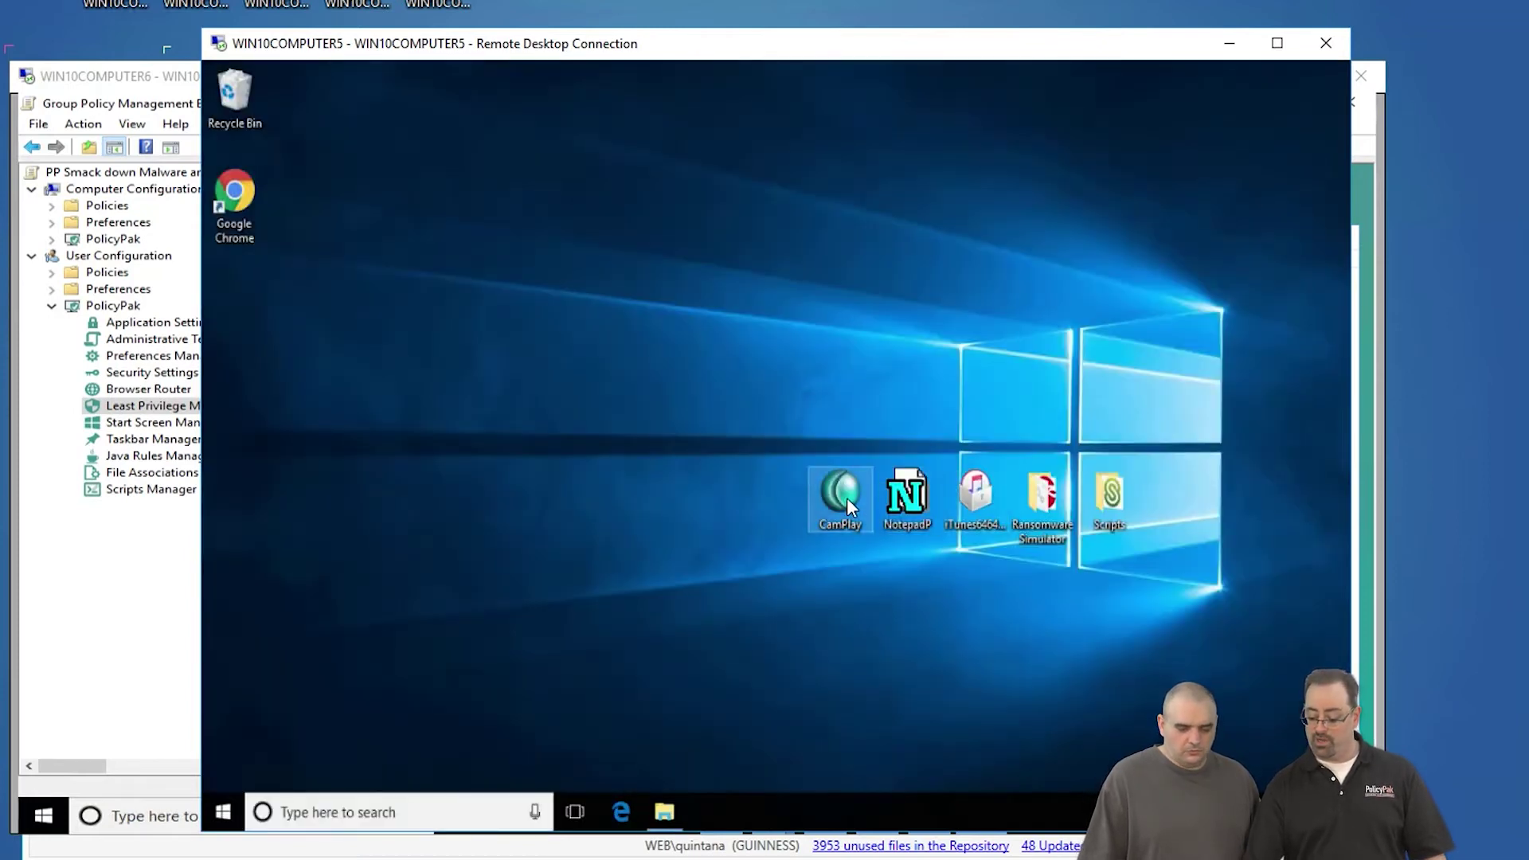
pyautogui.click(1022, 482)
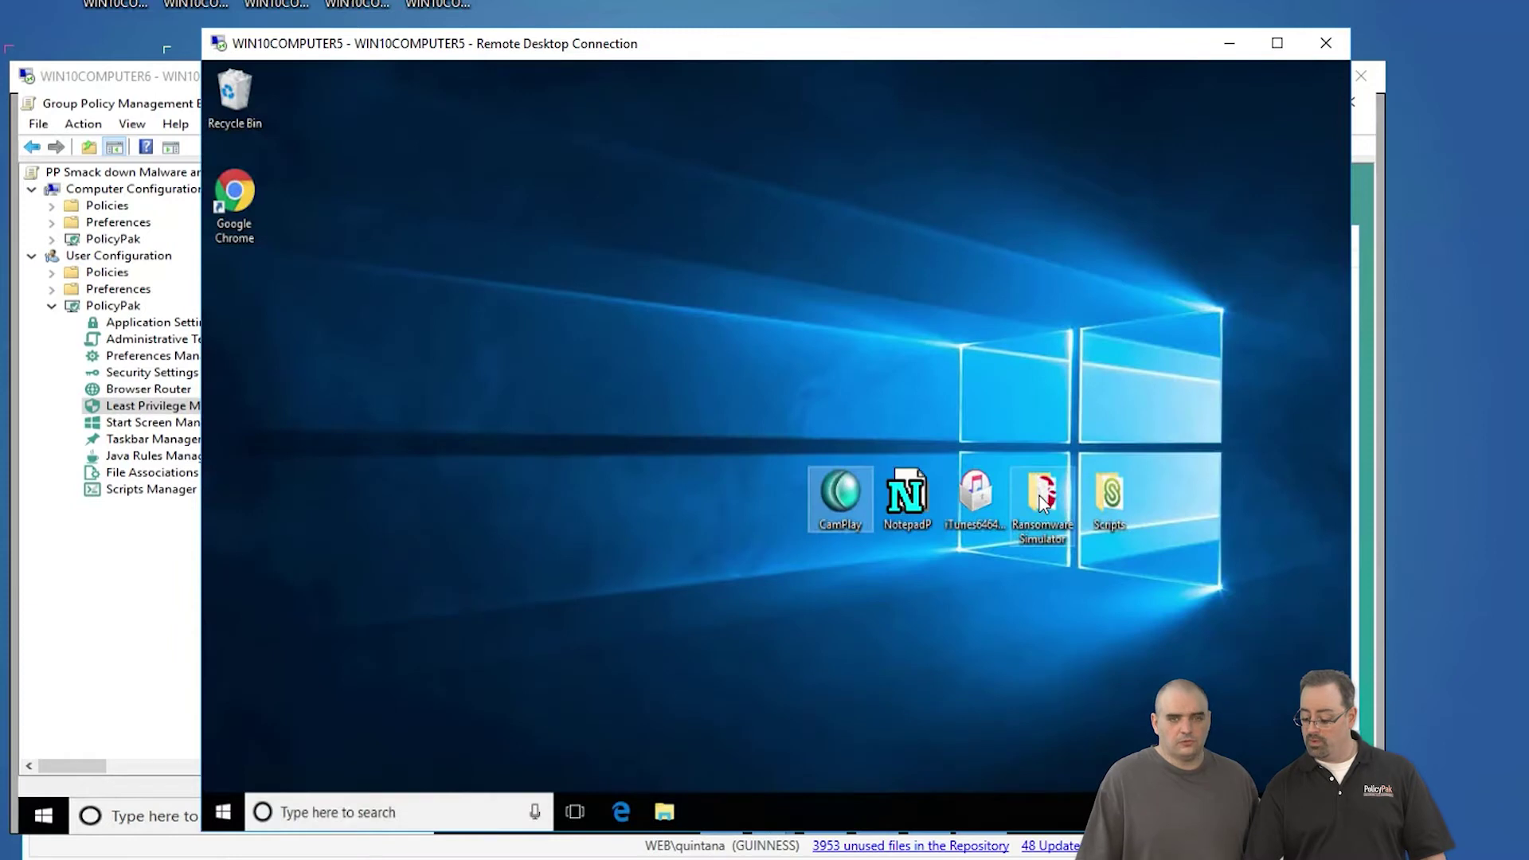
pyautogui.doubleClick(1042, 498)
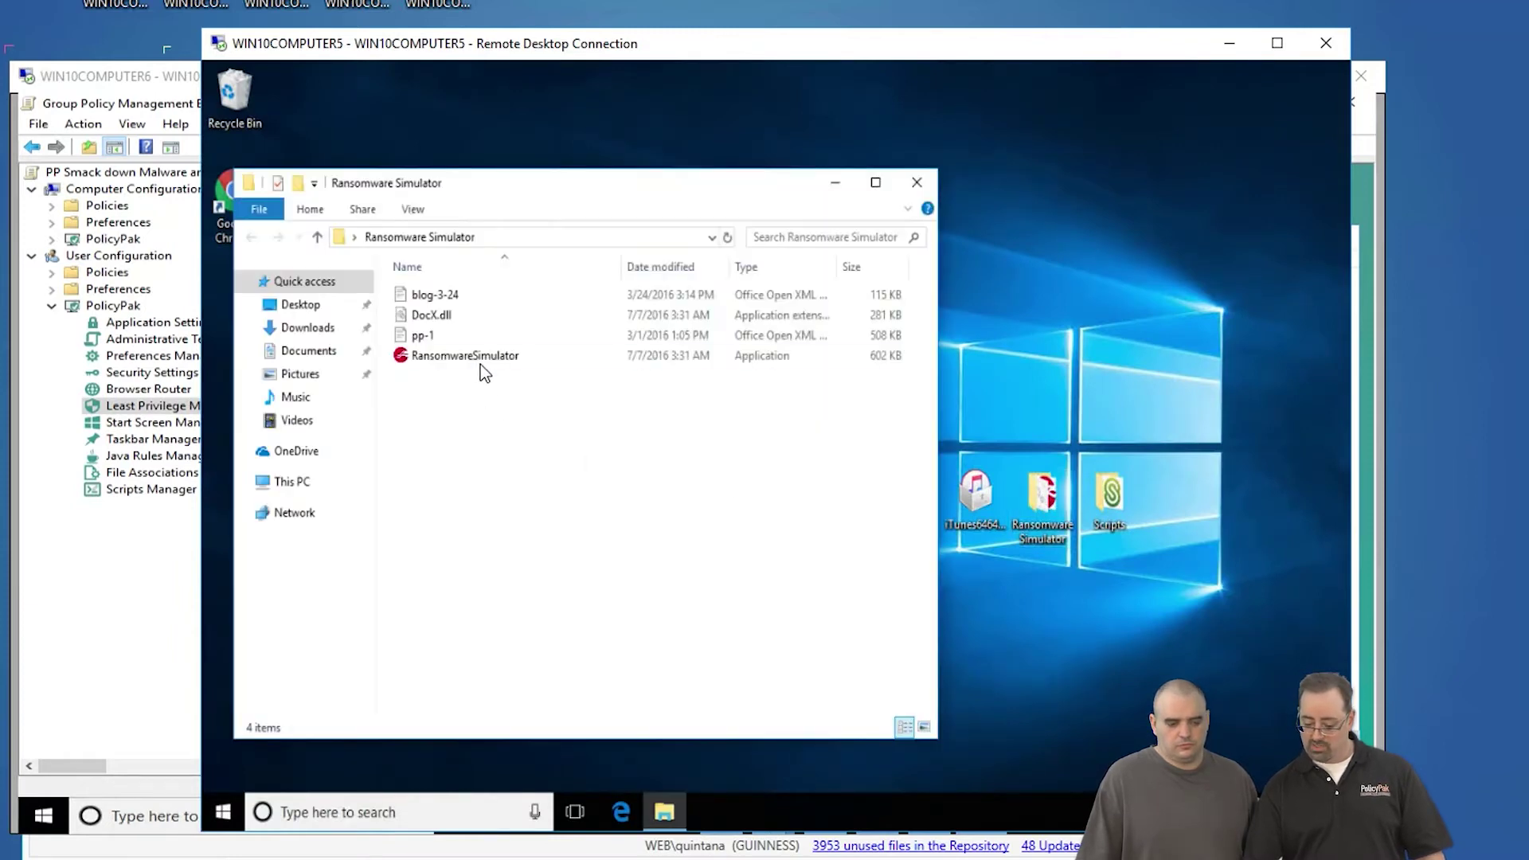
pyautogui.doubleClick(482, 357)
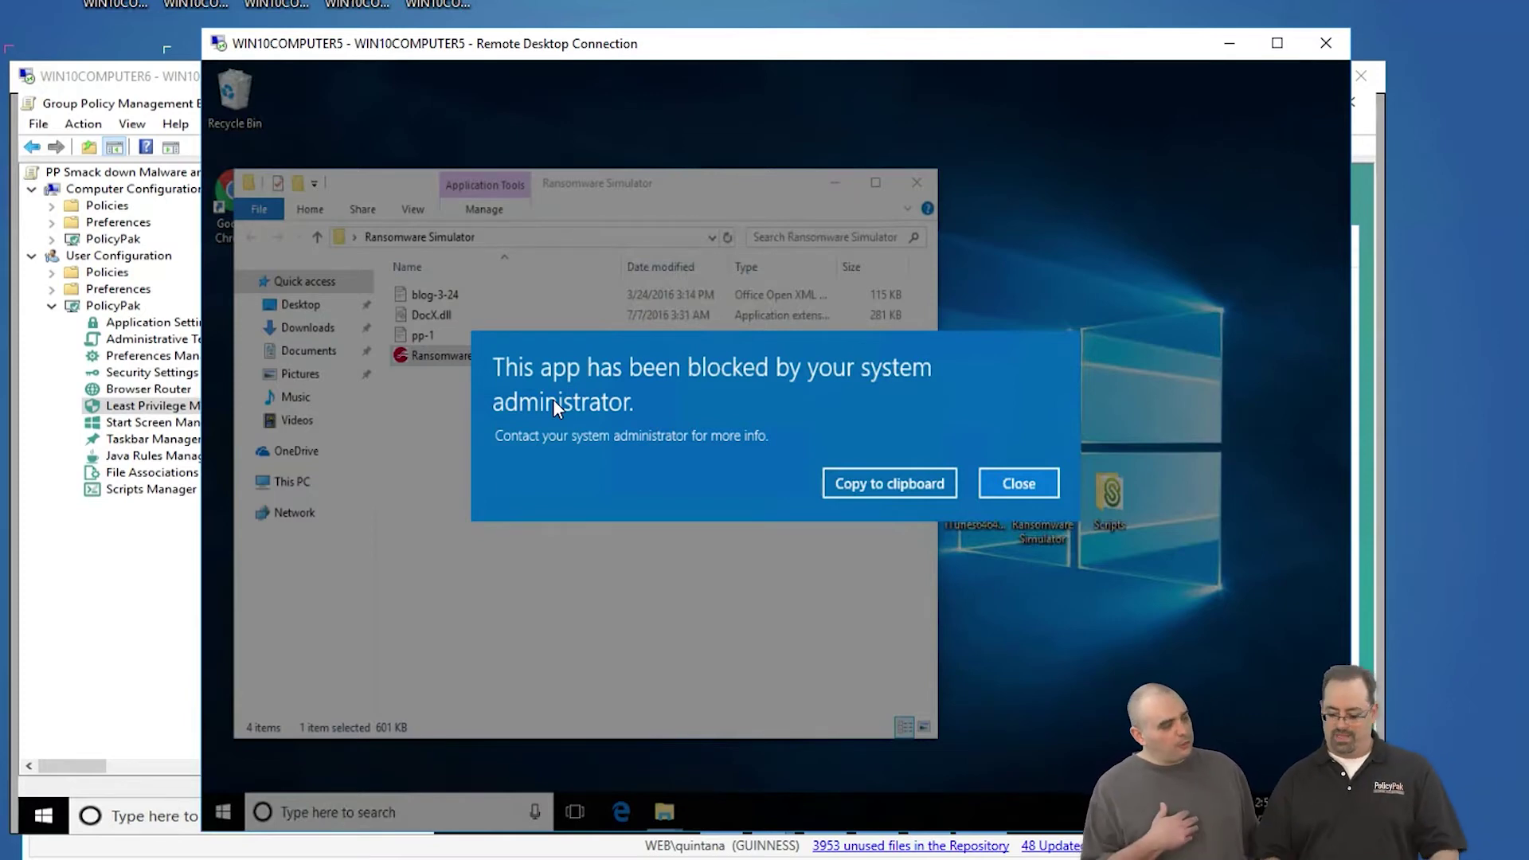
pyautogui.press('Escape')
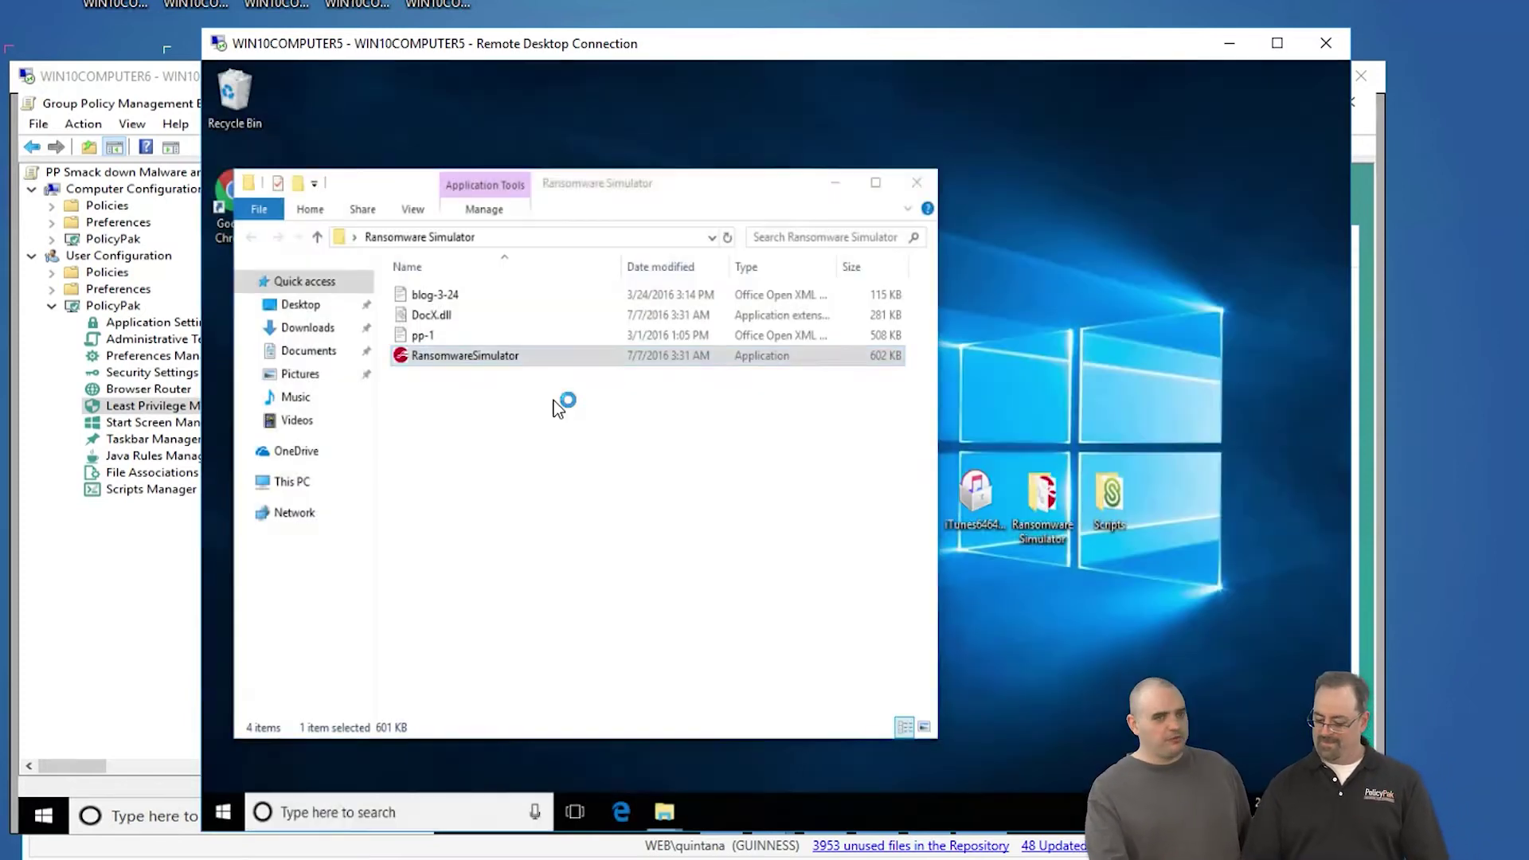
pyautogui.click(918, 183)
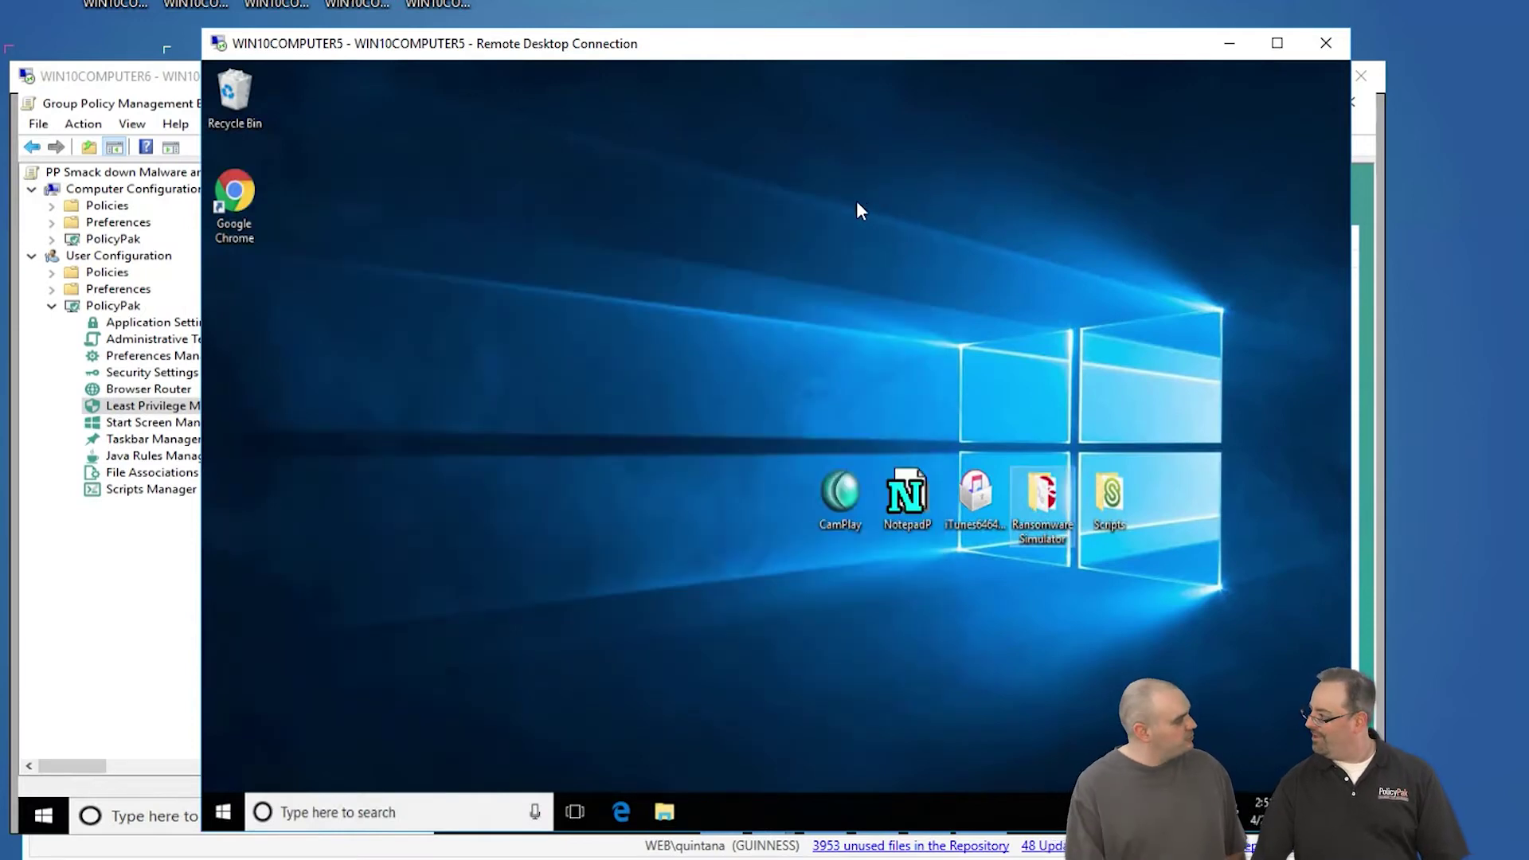
pyautogui.click(560, 427)
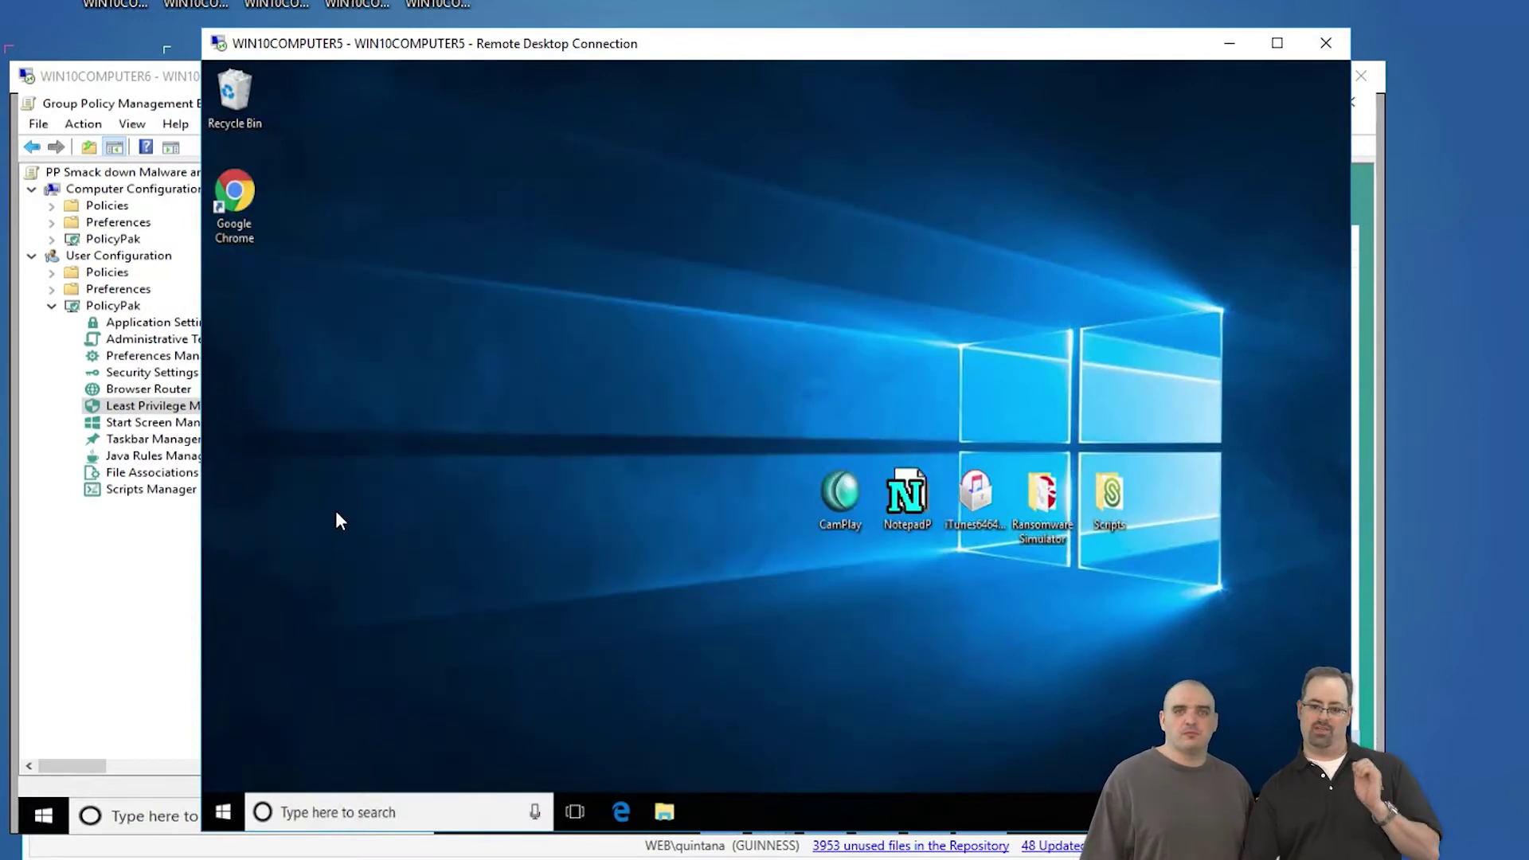
pyautogui.click(64, 653)
pyautogui.rightClick(628, 258)
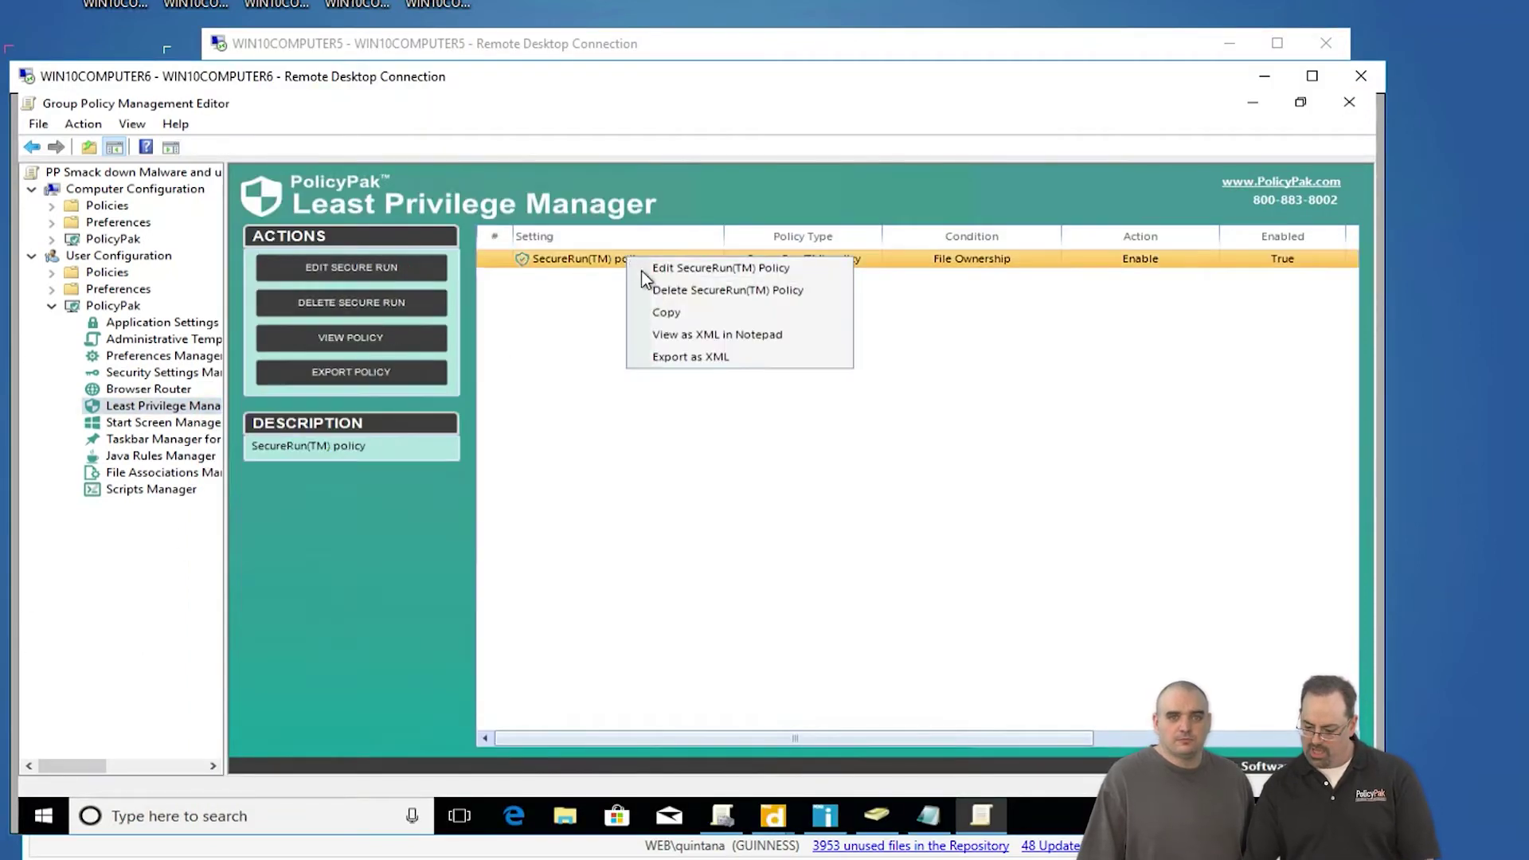
pyautogui.click(661, 270)
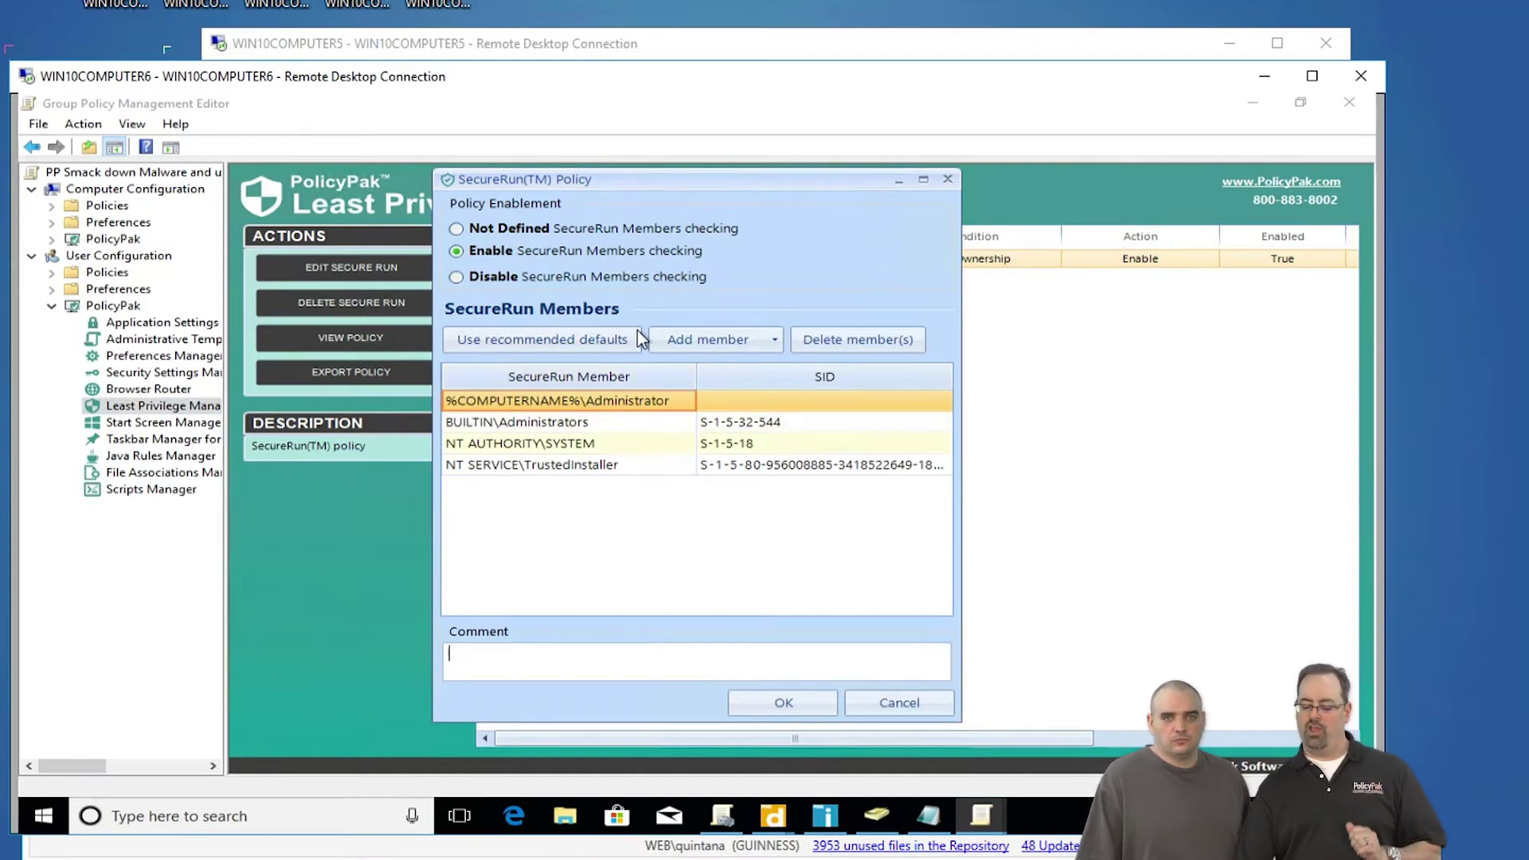
pyautogui.click(593, 44)
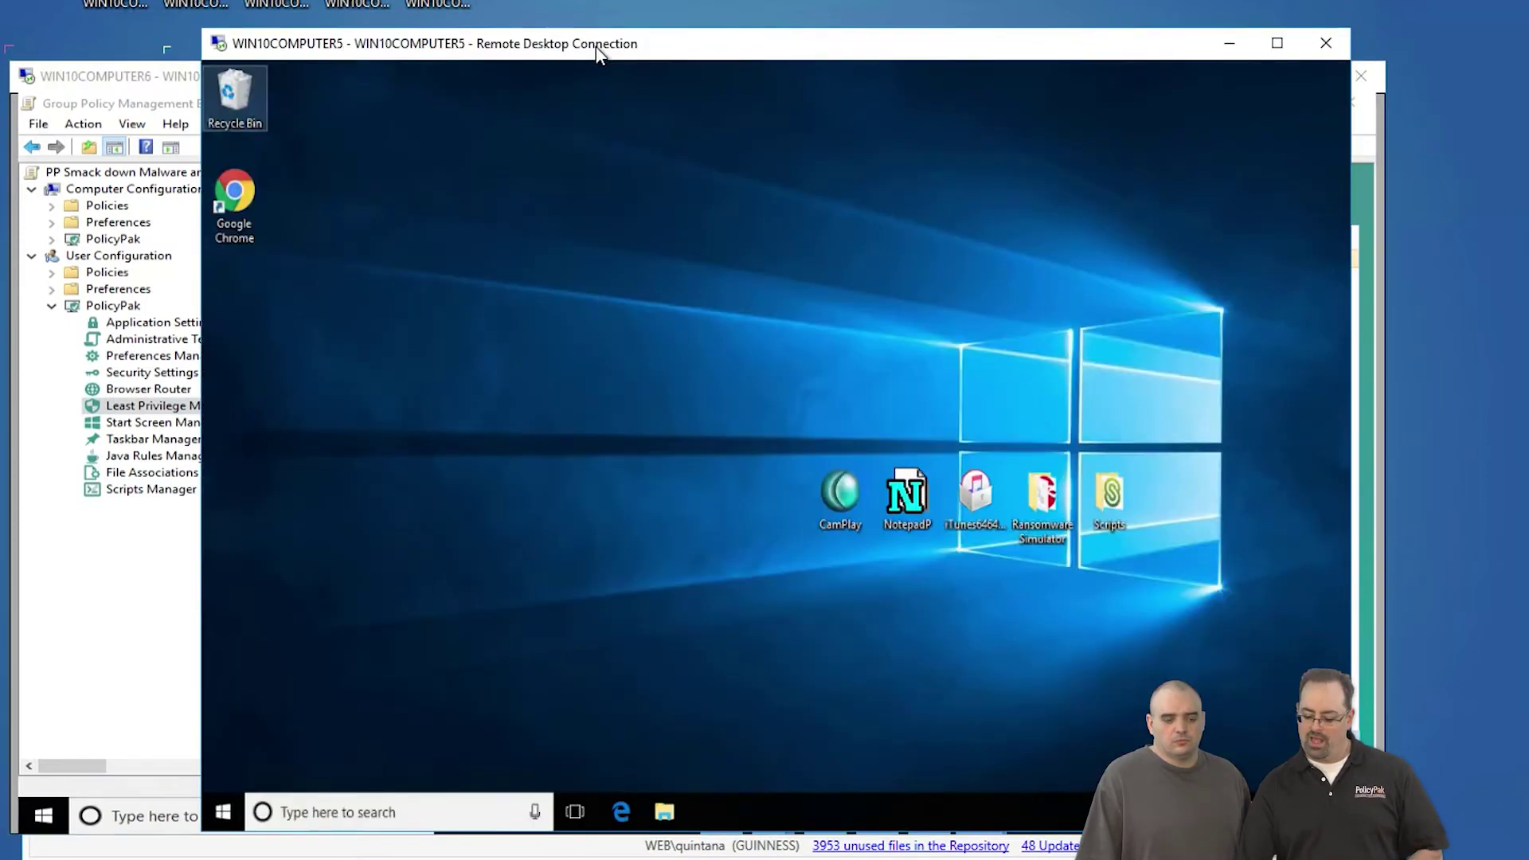
# Check the Google Chrome shortcut's owner in its advanced security settings.
pyautogui.rightClick(245, 185)
pyautogui.click(343, 529)
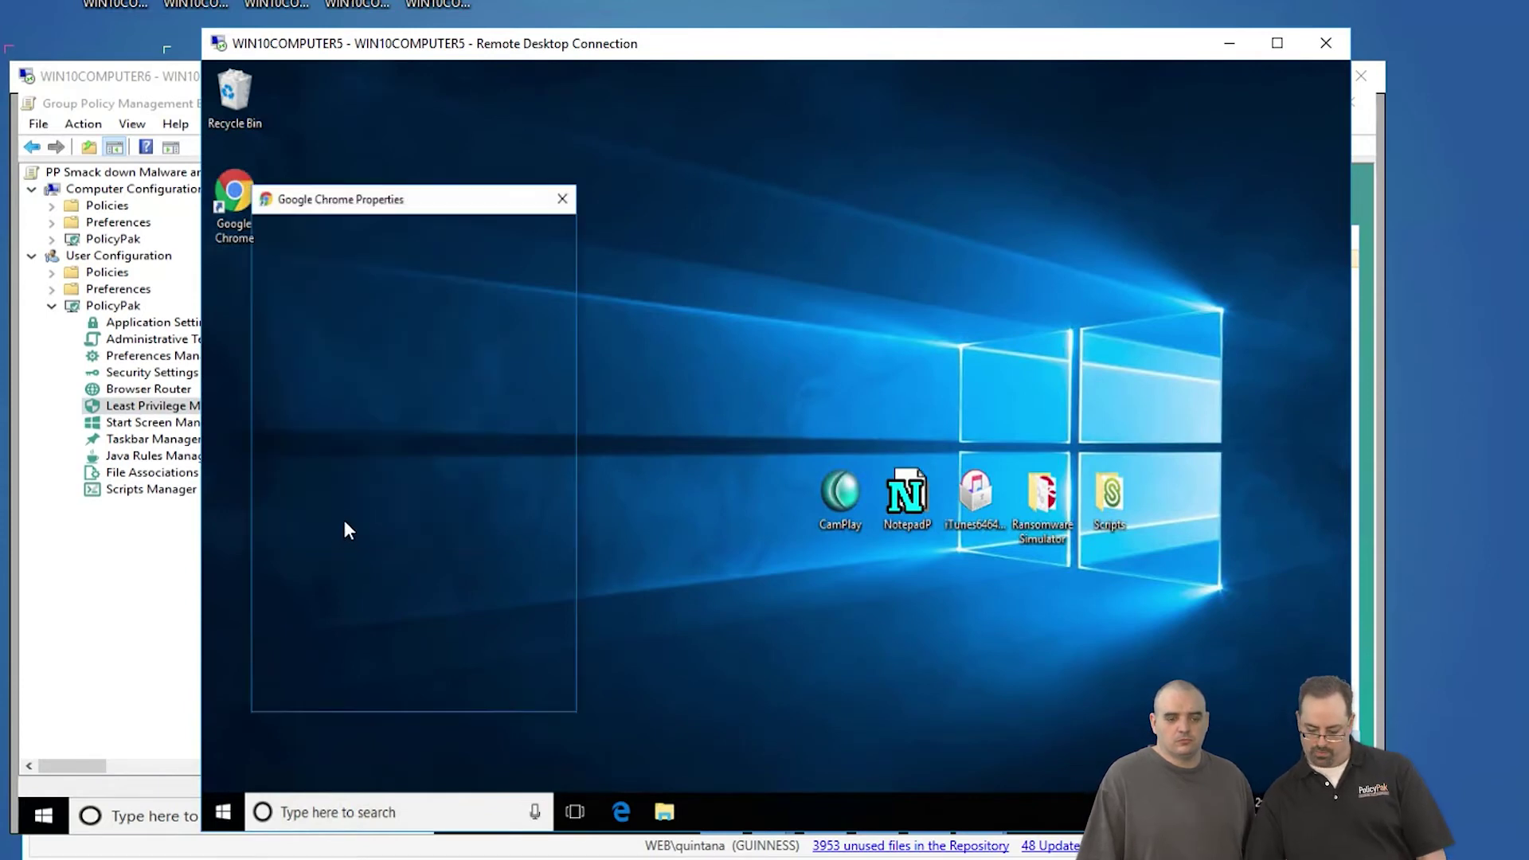
pyautogui.click(304, 232)
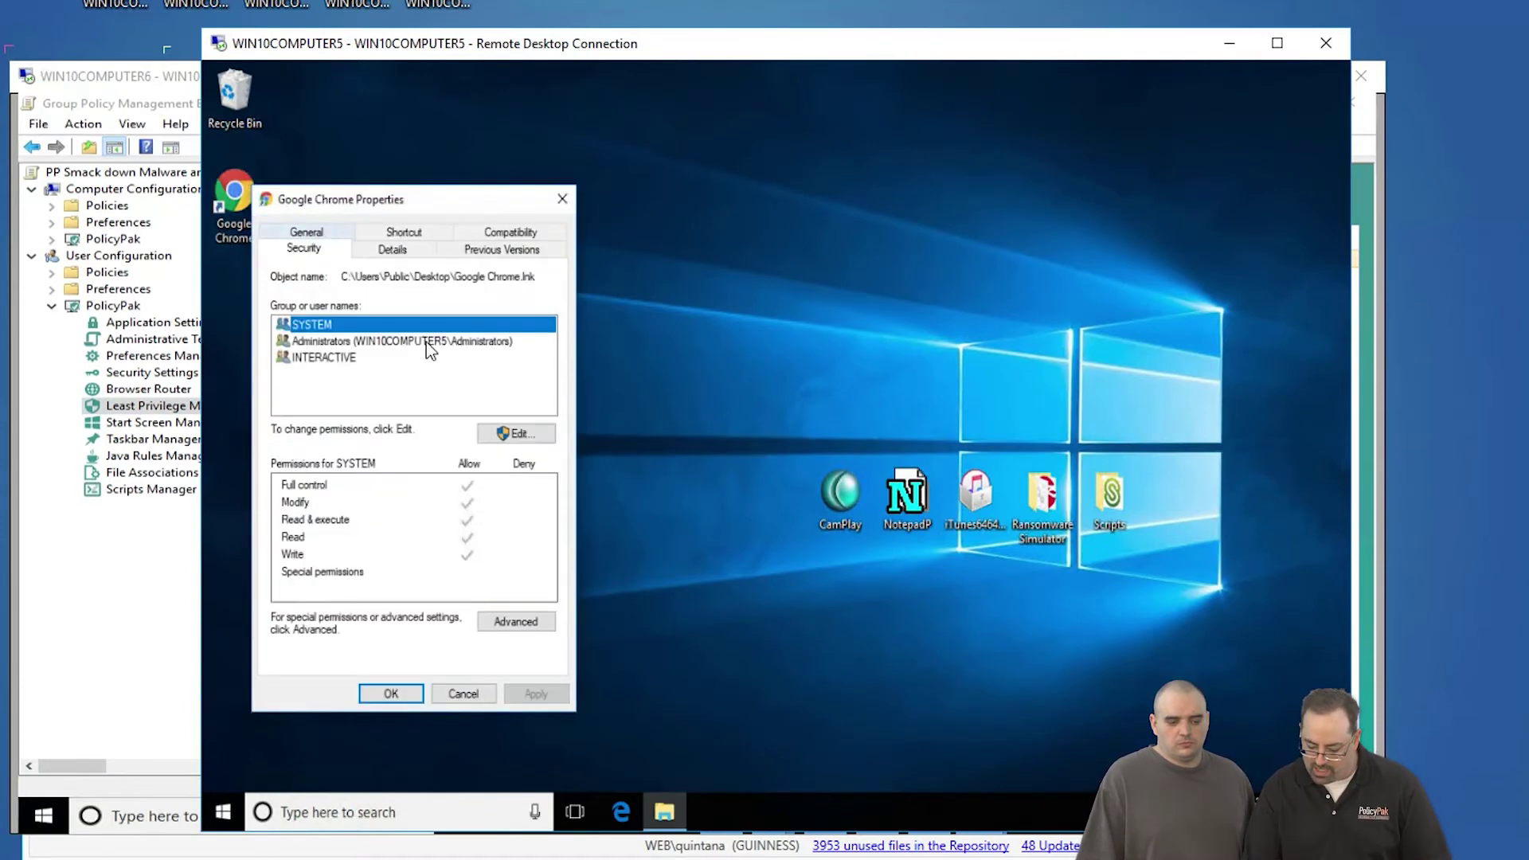
pyautogui.click(521, 621)
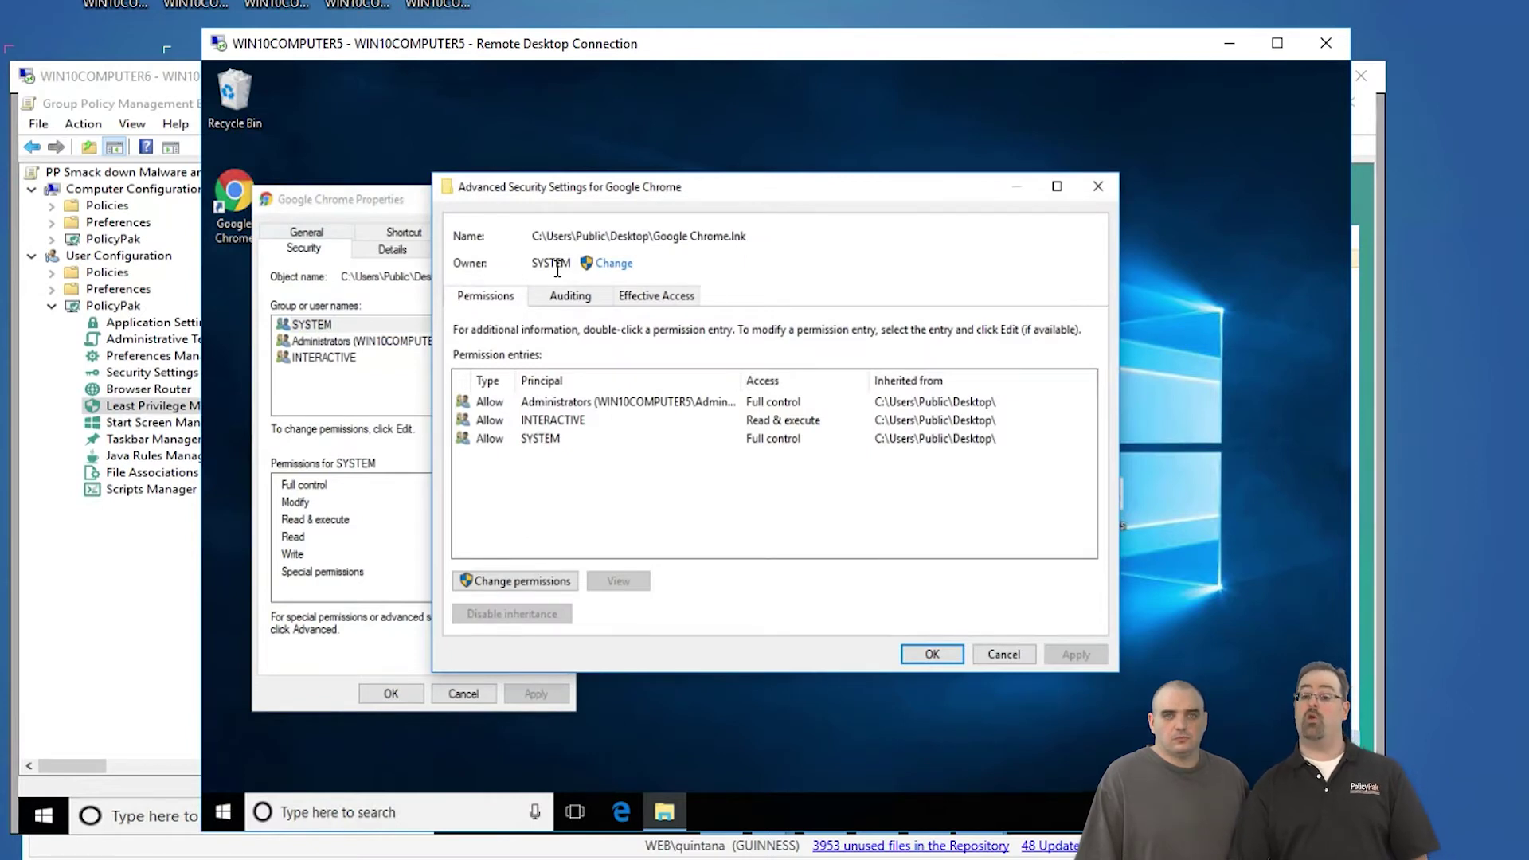
pyautogui.click(1098, 186)
# View NotepadP's security permissions and close the SecureRun policy settings in the policy session.
pyautogui.rightClick(914, 500)
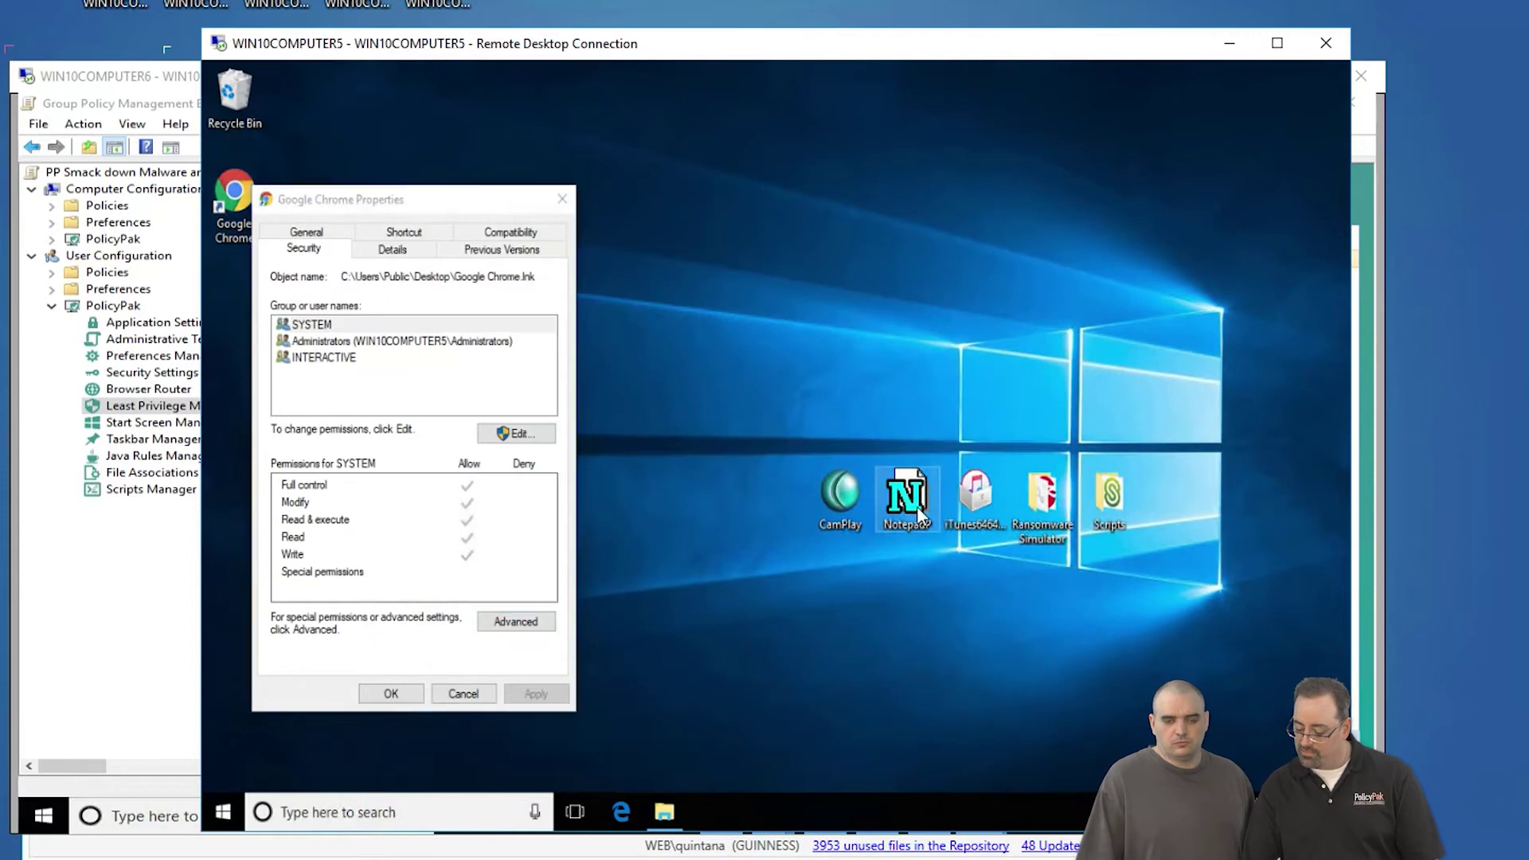
pyautogui.click(961, 478)
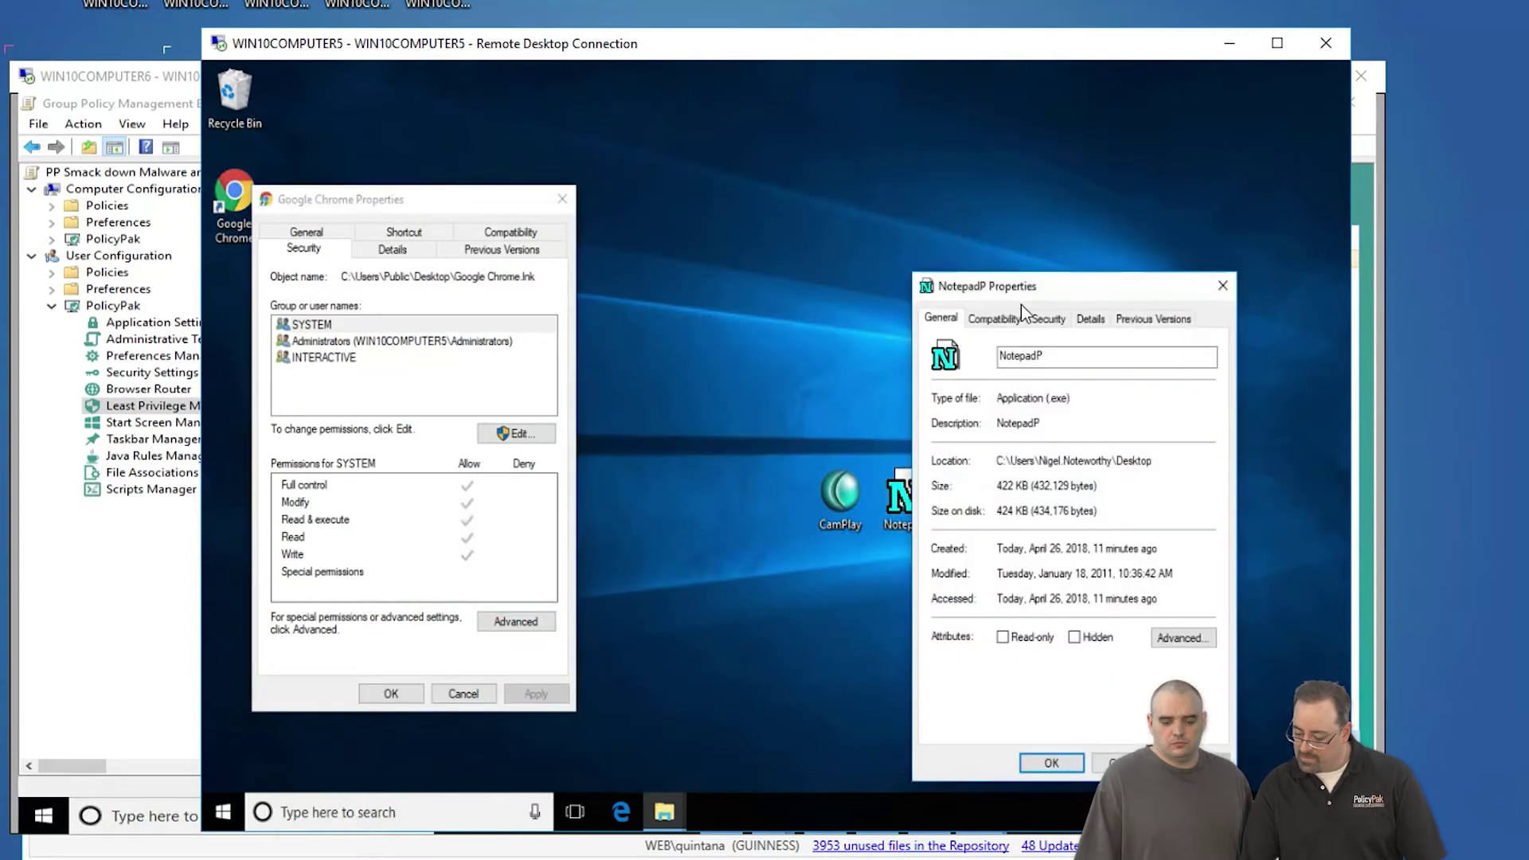
pyautogui.click(1047, 317)
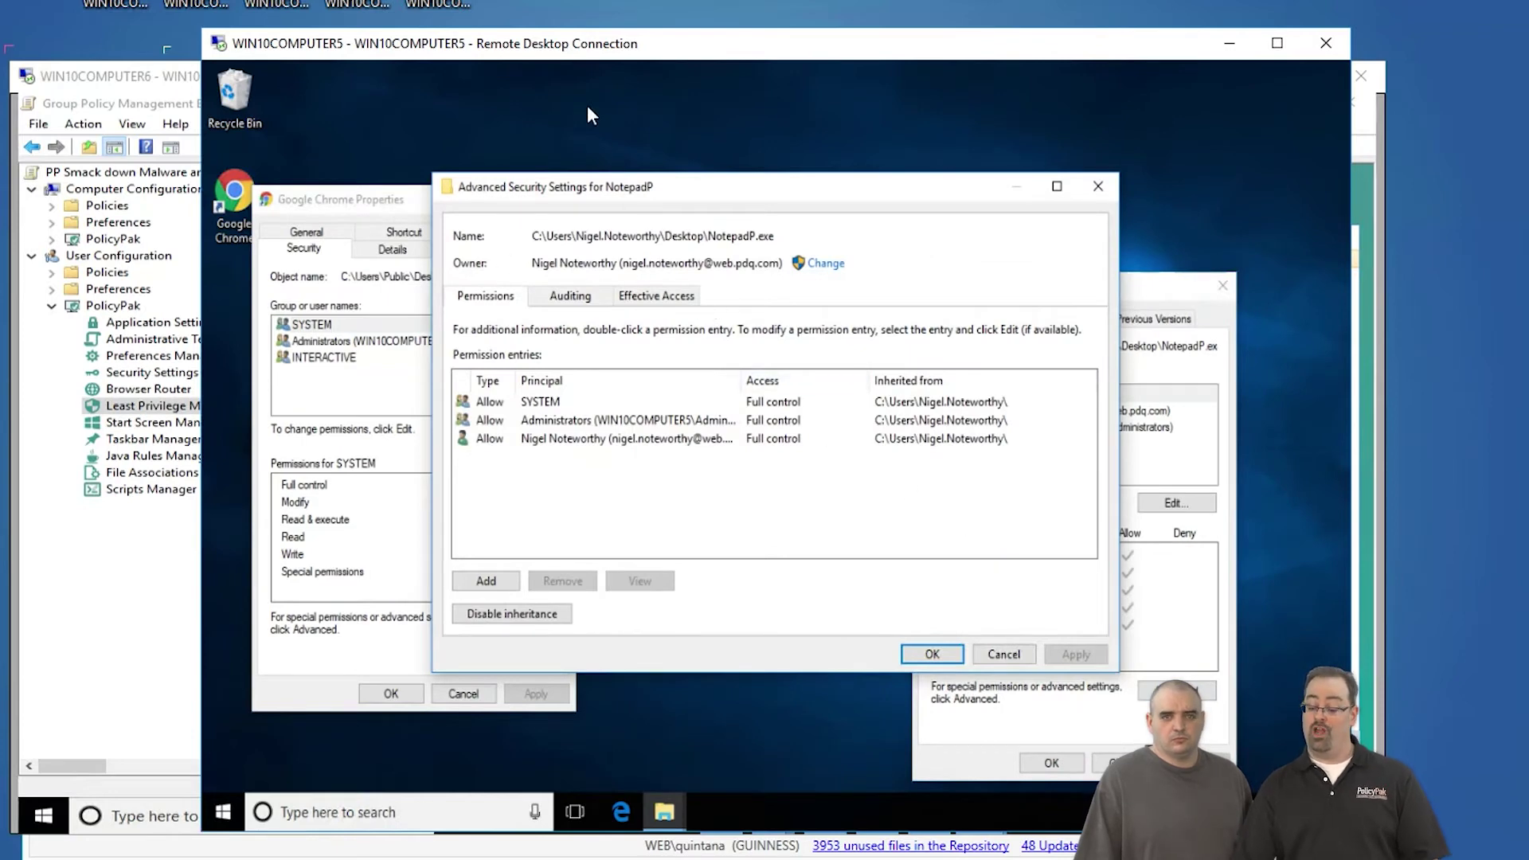
pyautogui.click(170, 80)
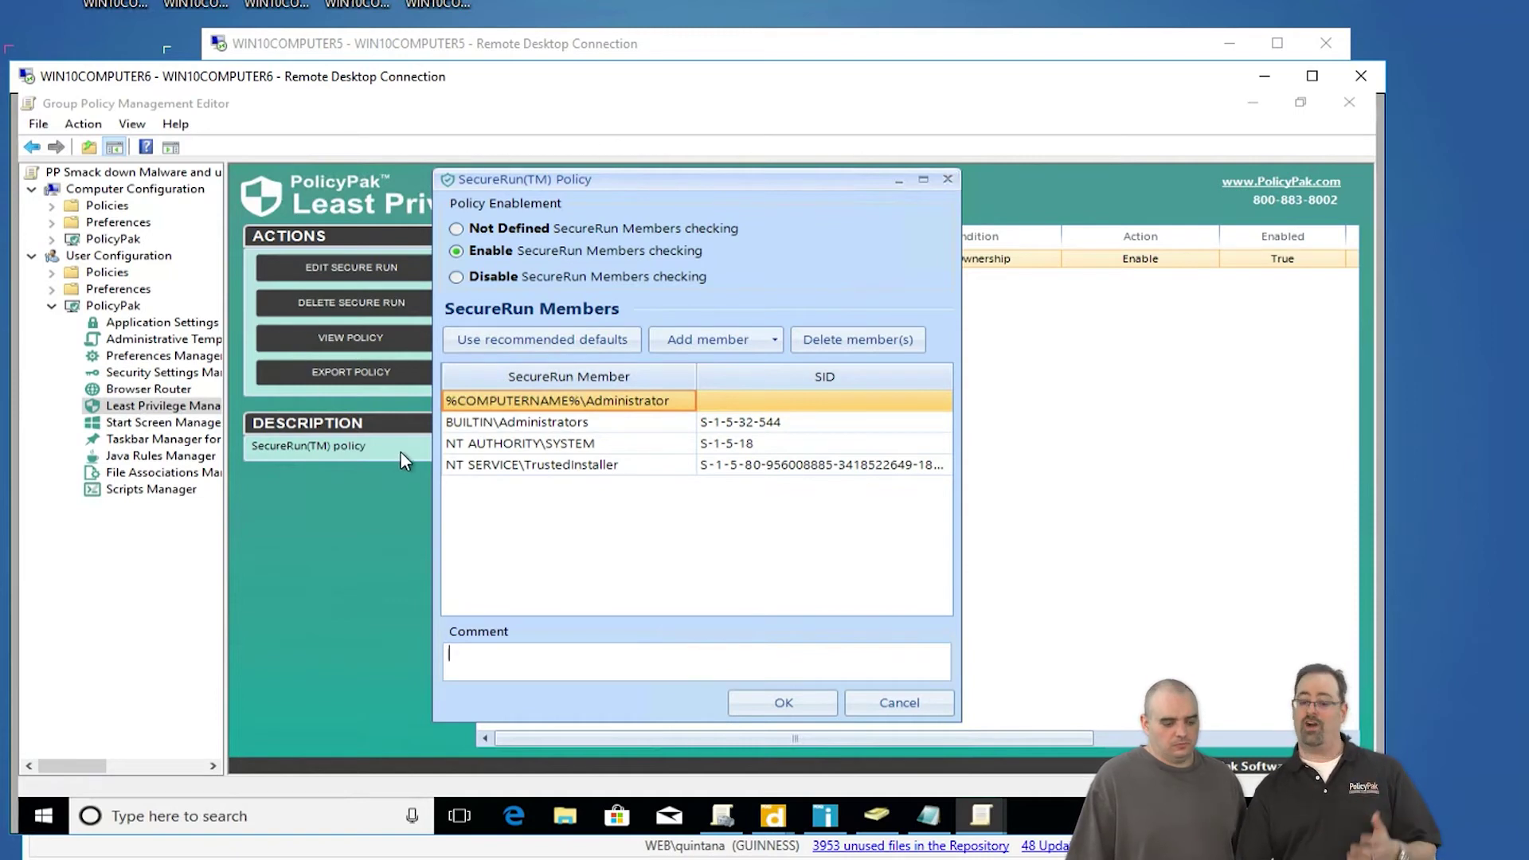
pyautogui.click(948, 180)
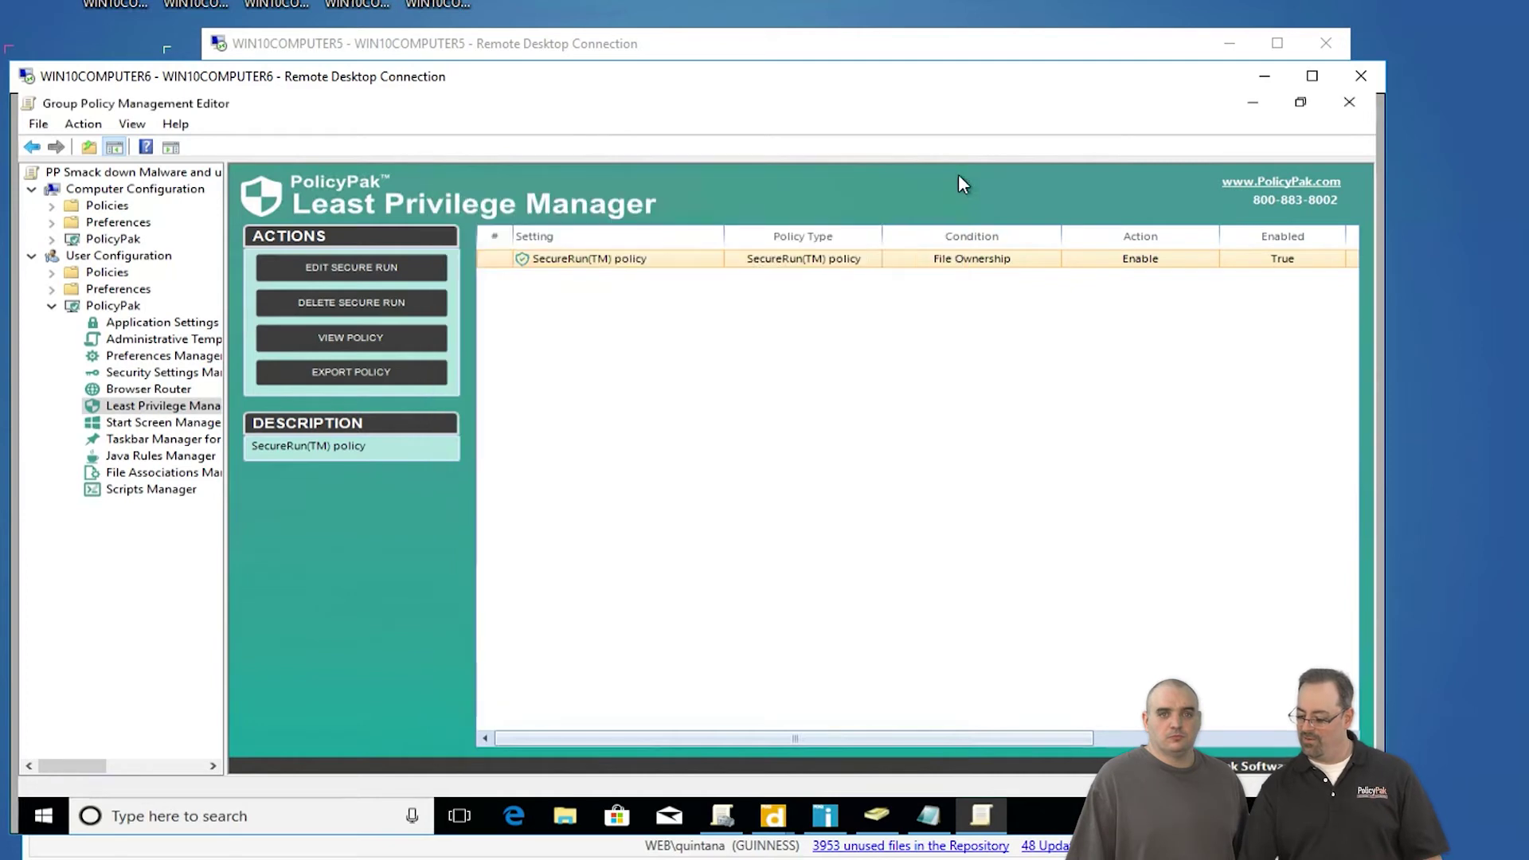
pyautogui.click(1253, 104)
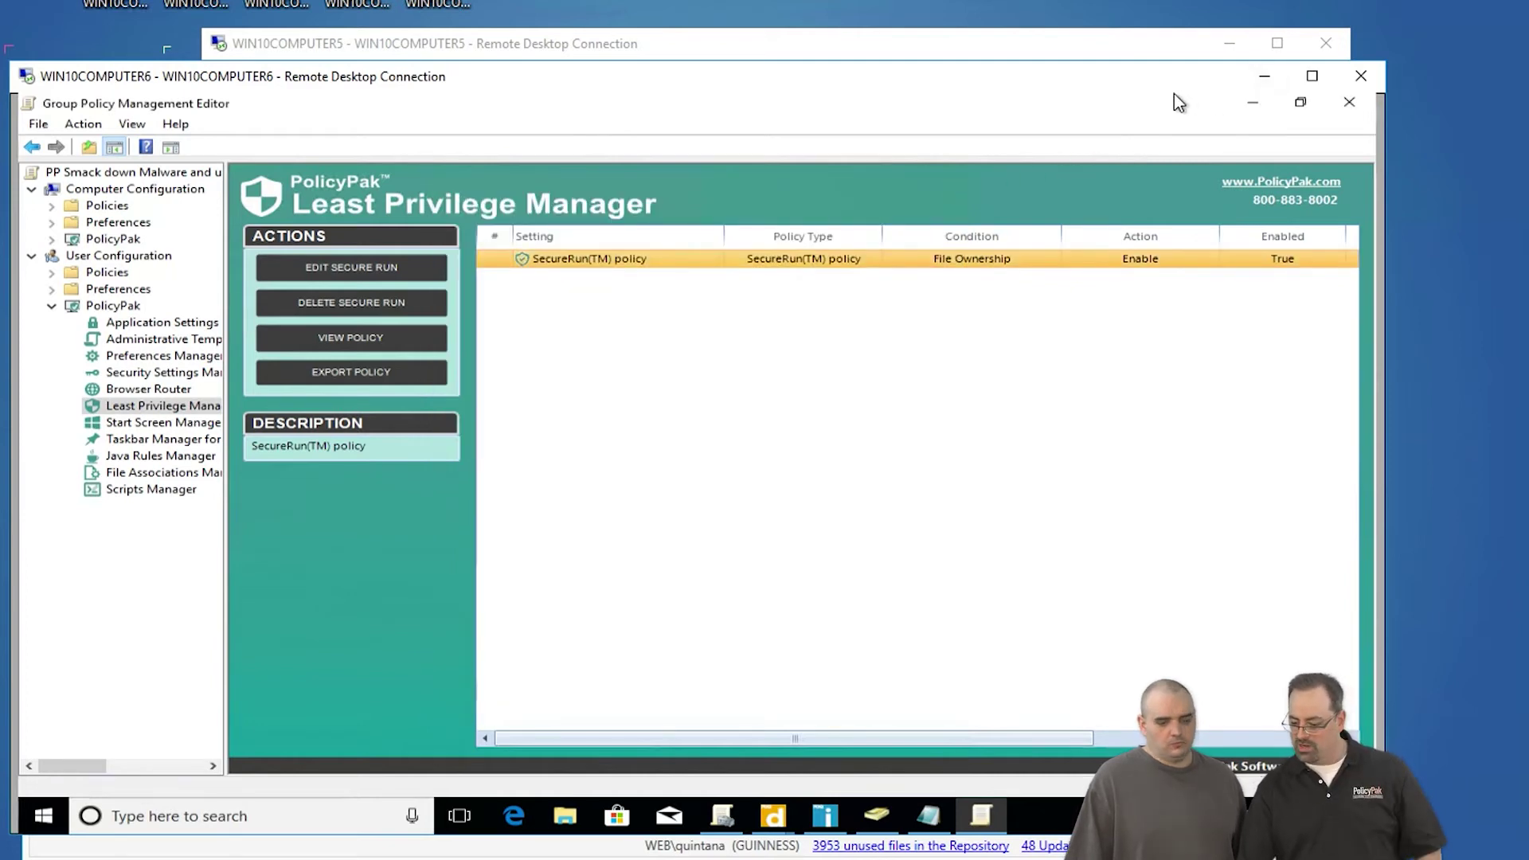
pyautogui.click(1114, 43)
# Close all the properties dialogs and confirm CamPlay is blocked from launching.
pyautogui.click(1099, 185)
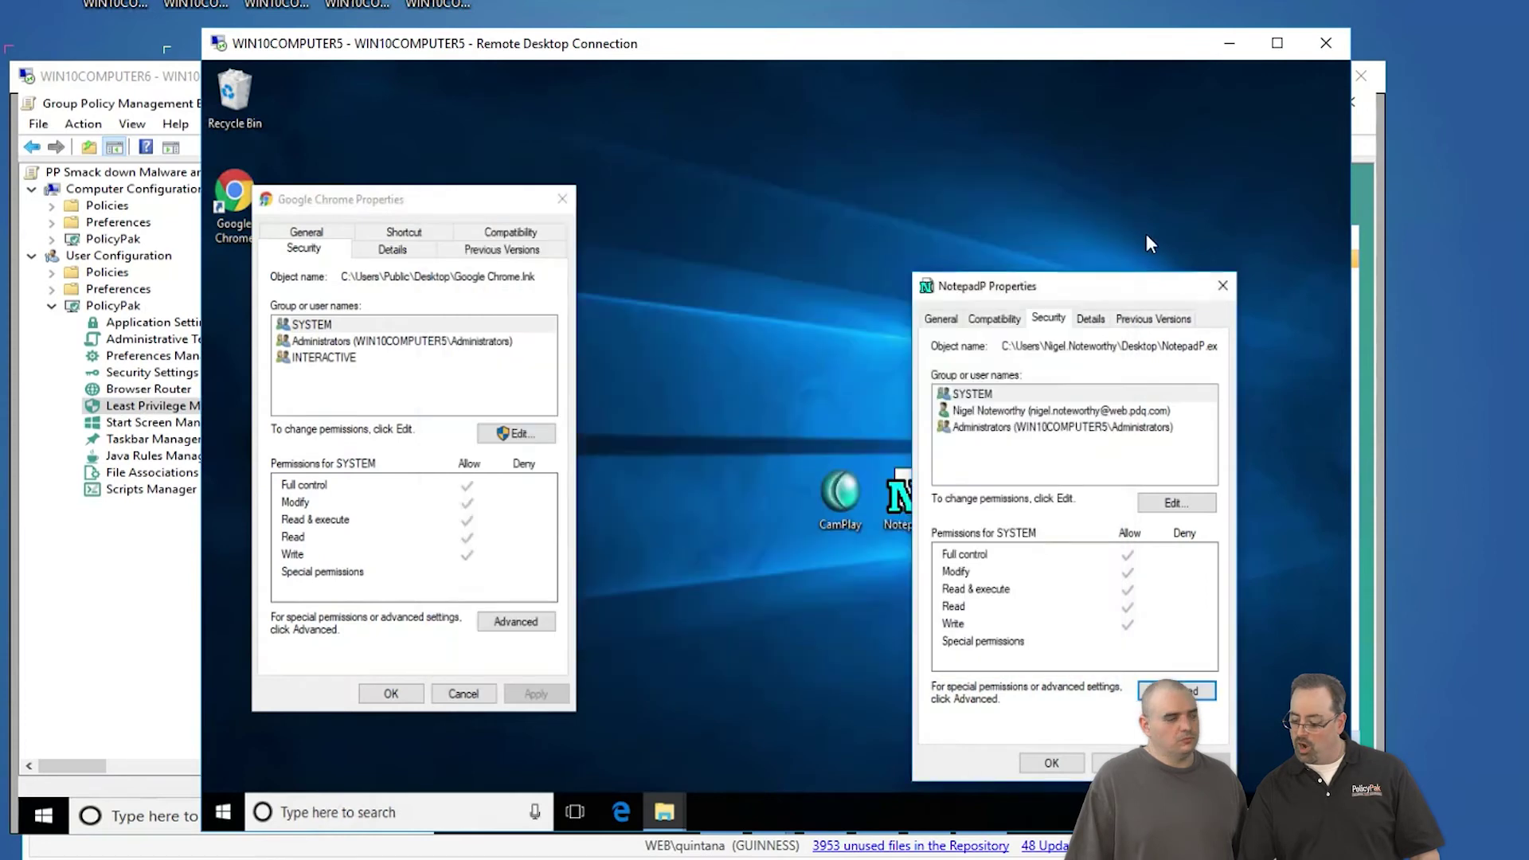
pyautogui.click(1223, 285)
pyautogui.click(563, 201)
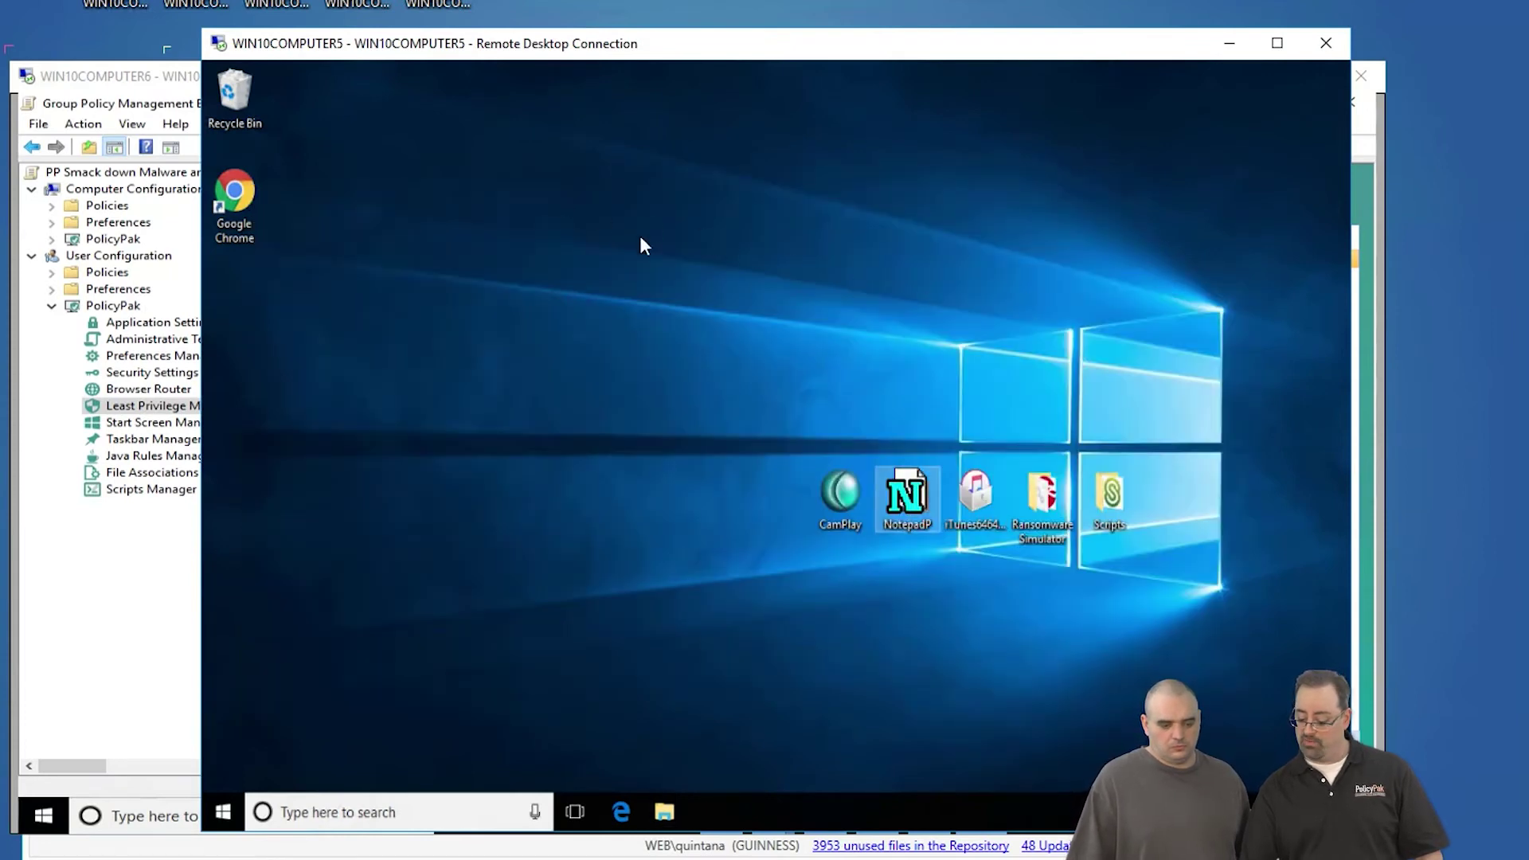
pyautogui.doubleClick(841, 502)
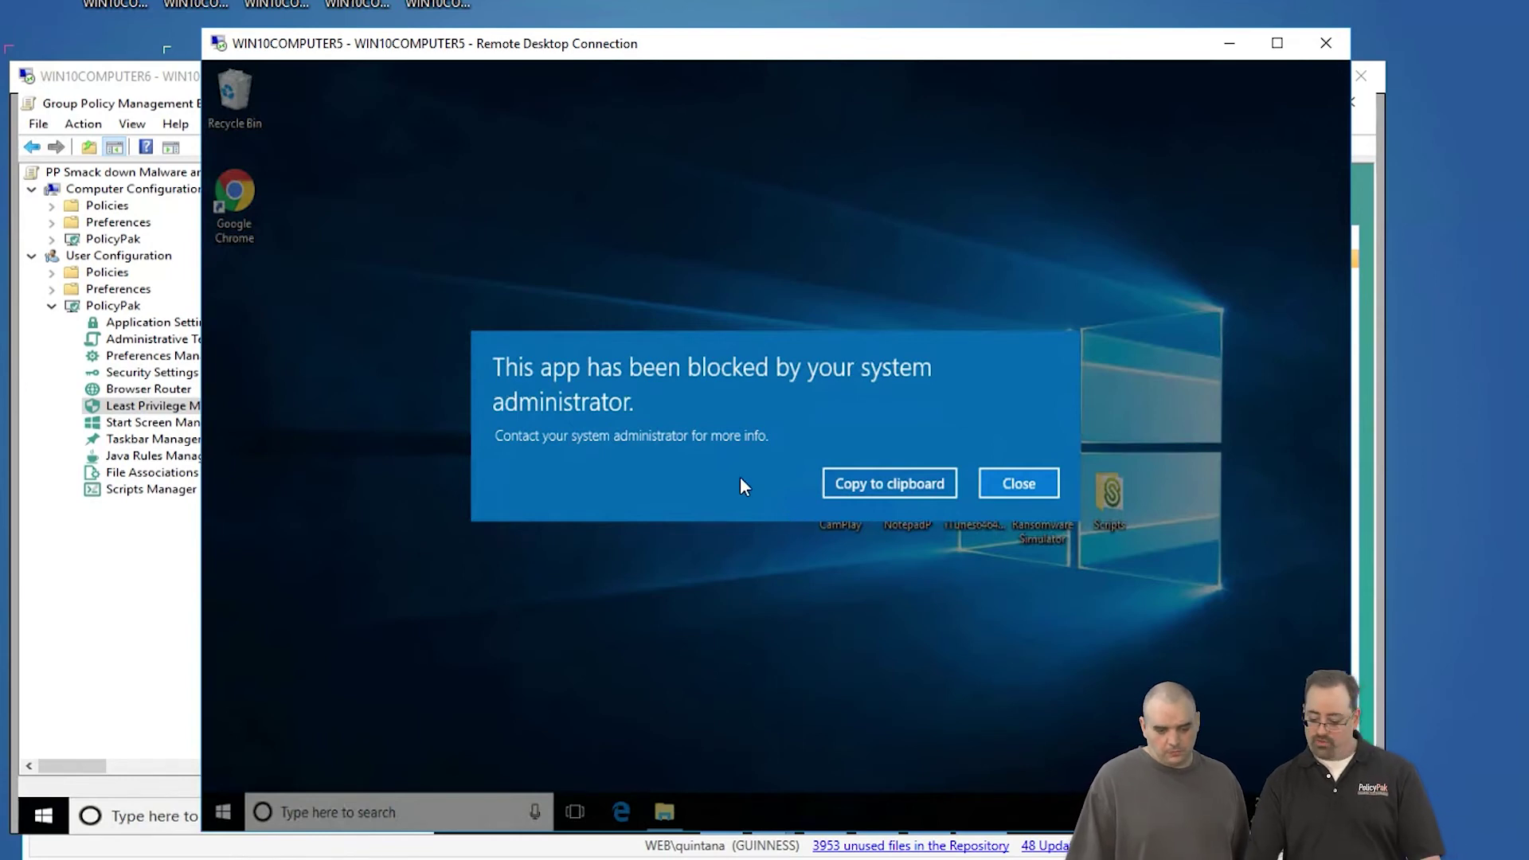
pyautogui.press('Escape')
# Start a new executable policy with a file path condition for camplay.exe.
pyautogui.click(121, 561)
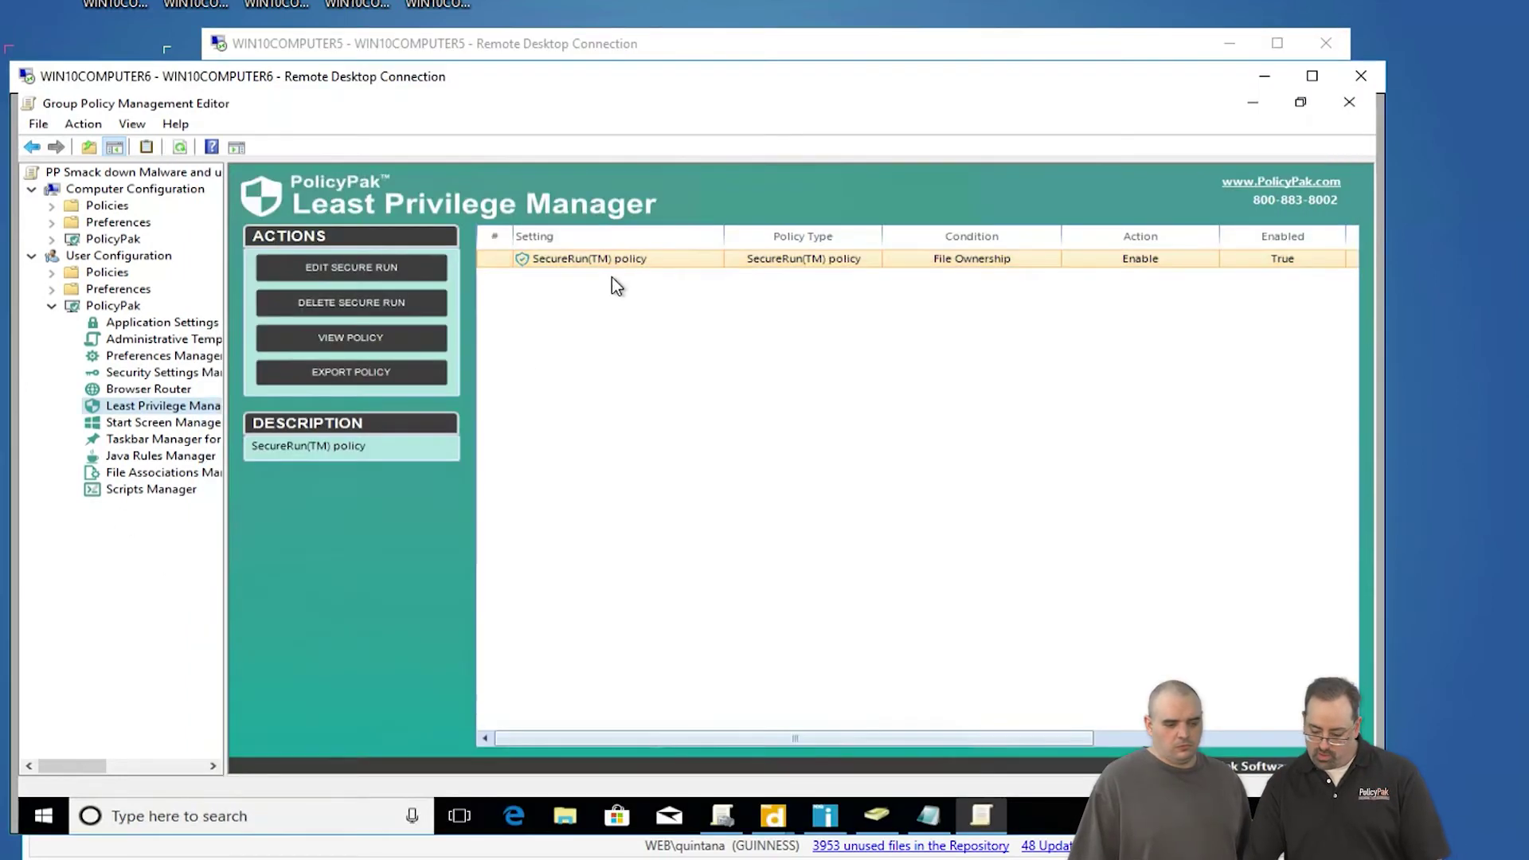
pyautogui.rightClick(542, 294)
pyautogui.moveTo(743, 309)
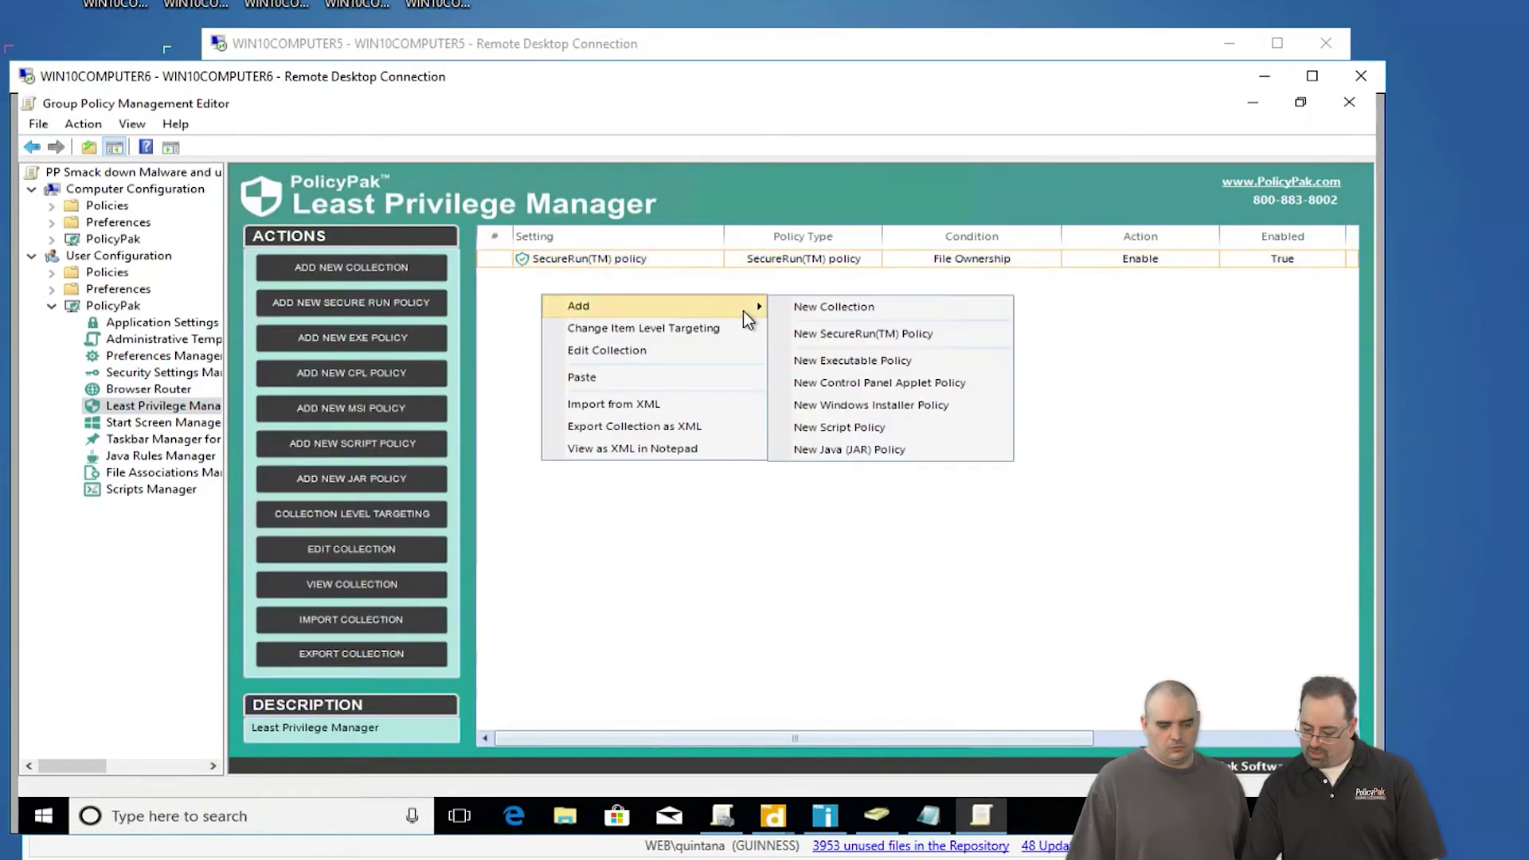
pyautogui.click(846, 360)
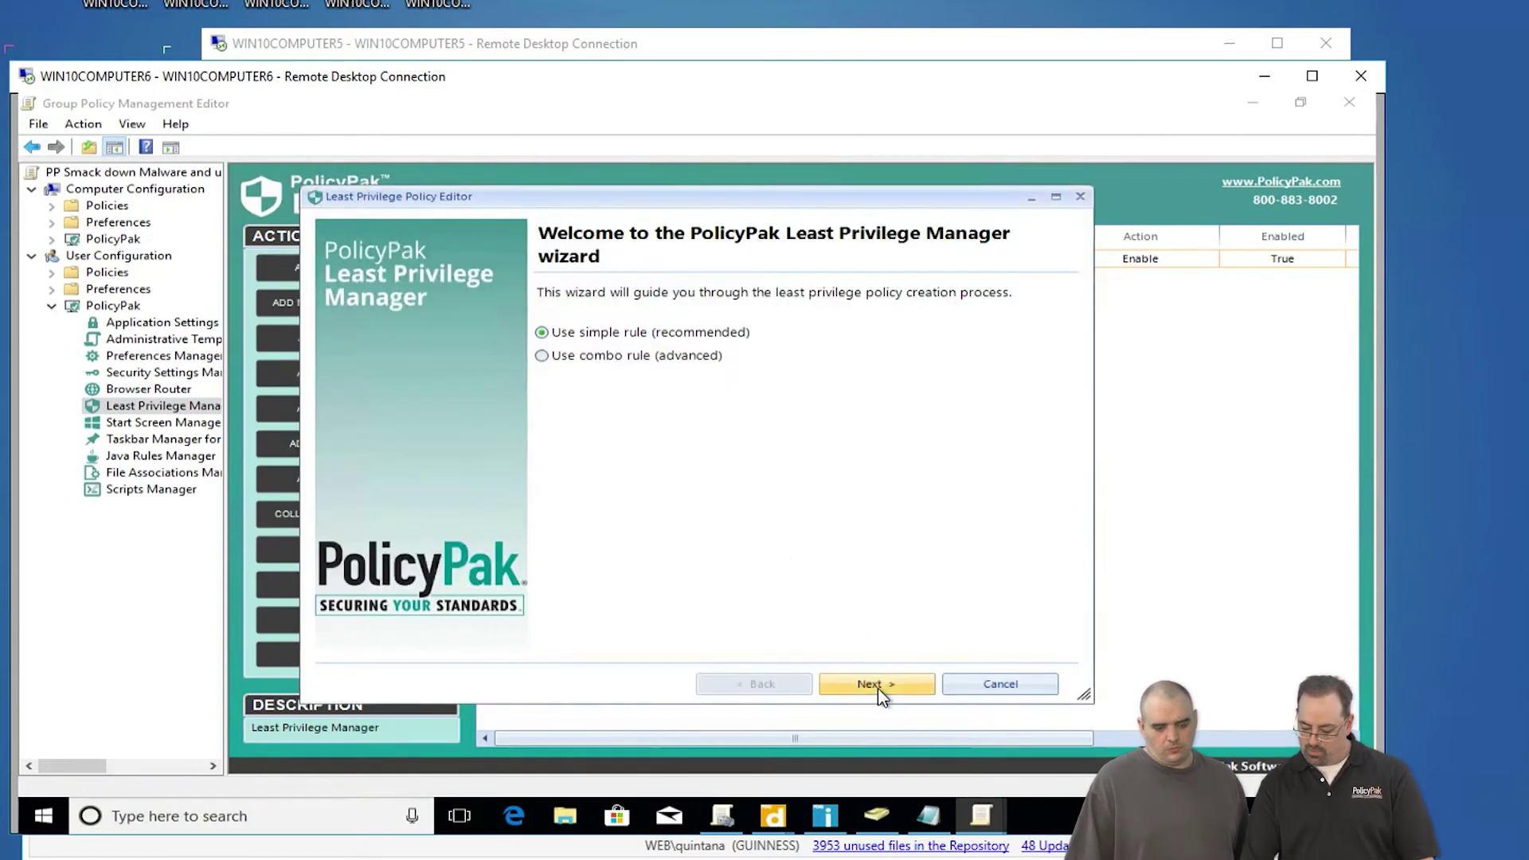
pyautogui.click(878, 688)
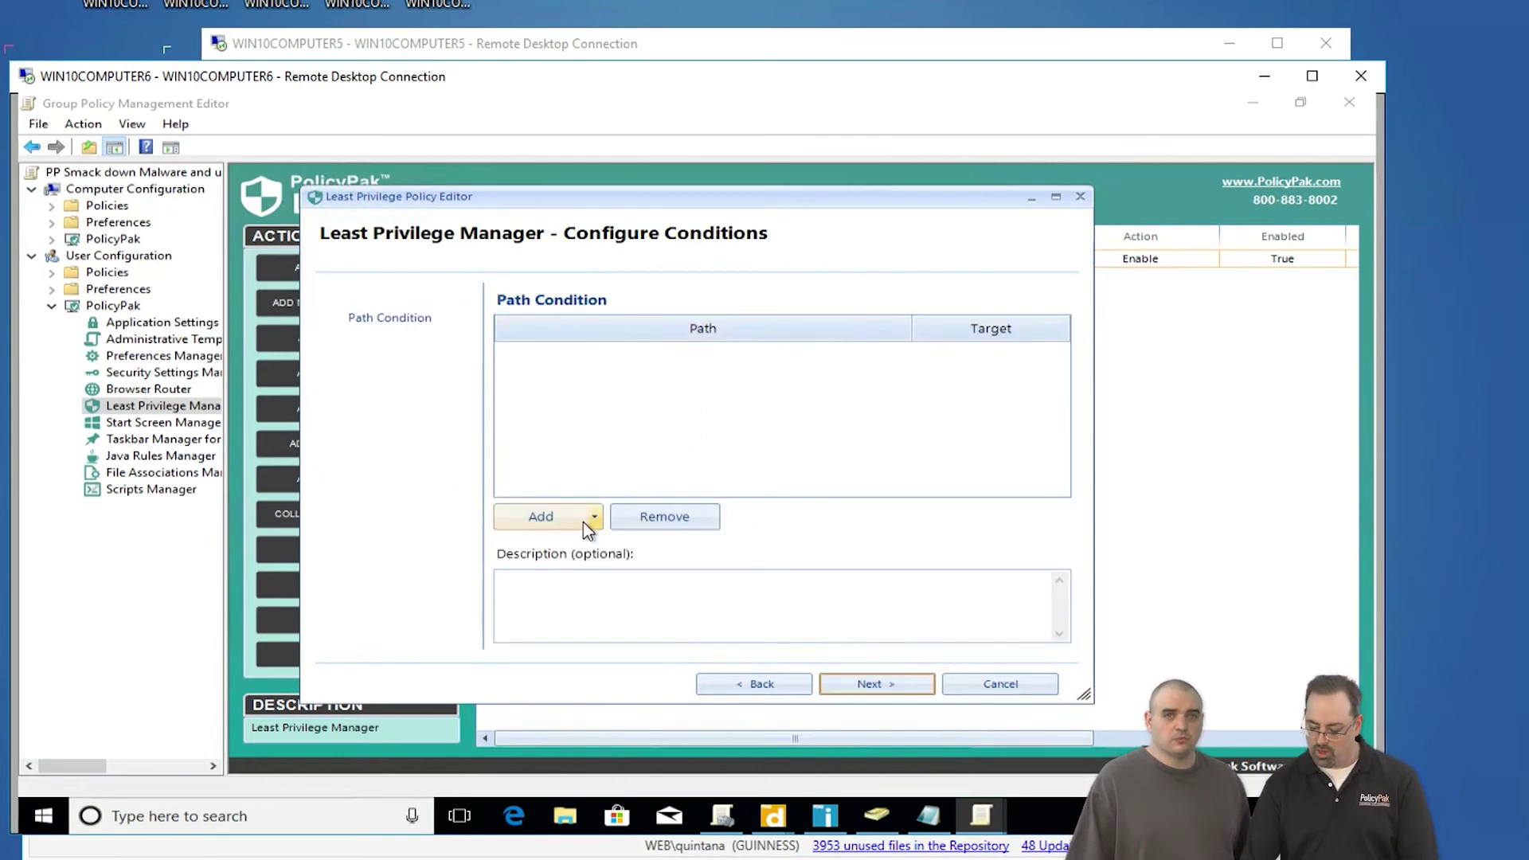
pyautogui.click(587, 522)
pyautogui.click(613, 525)
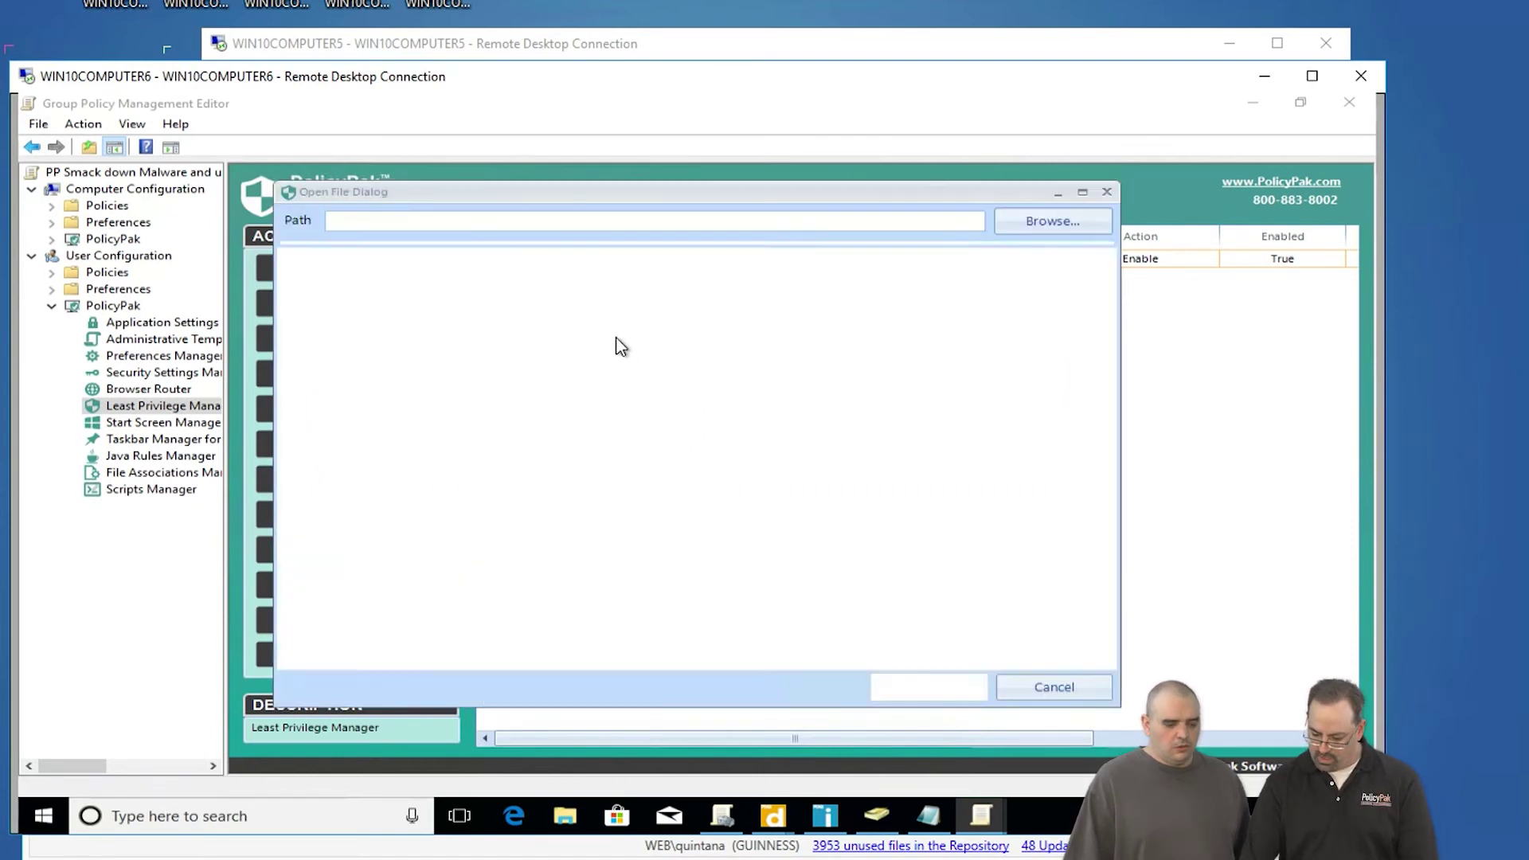
pyautogui.write('camplay.exe')
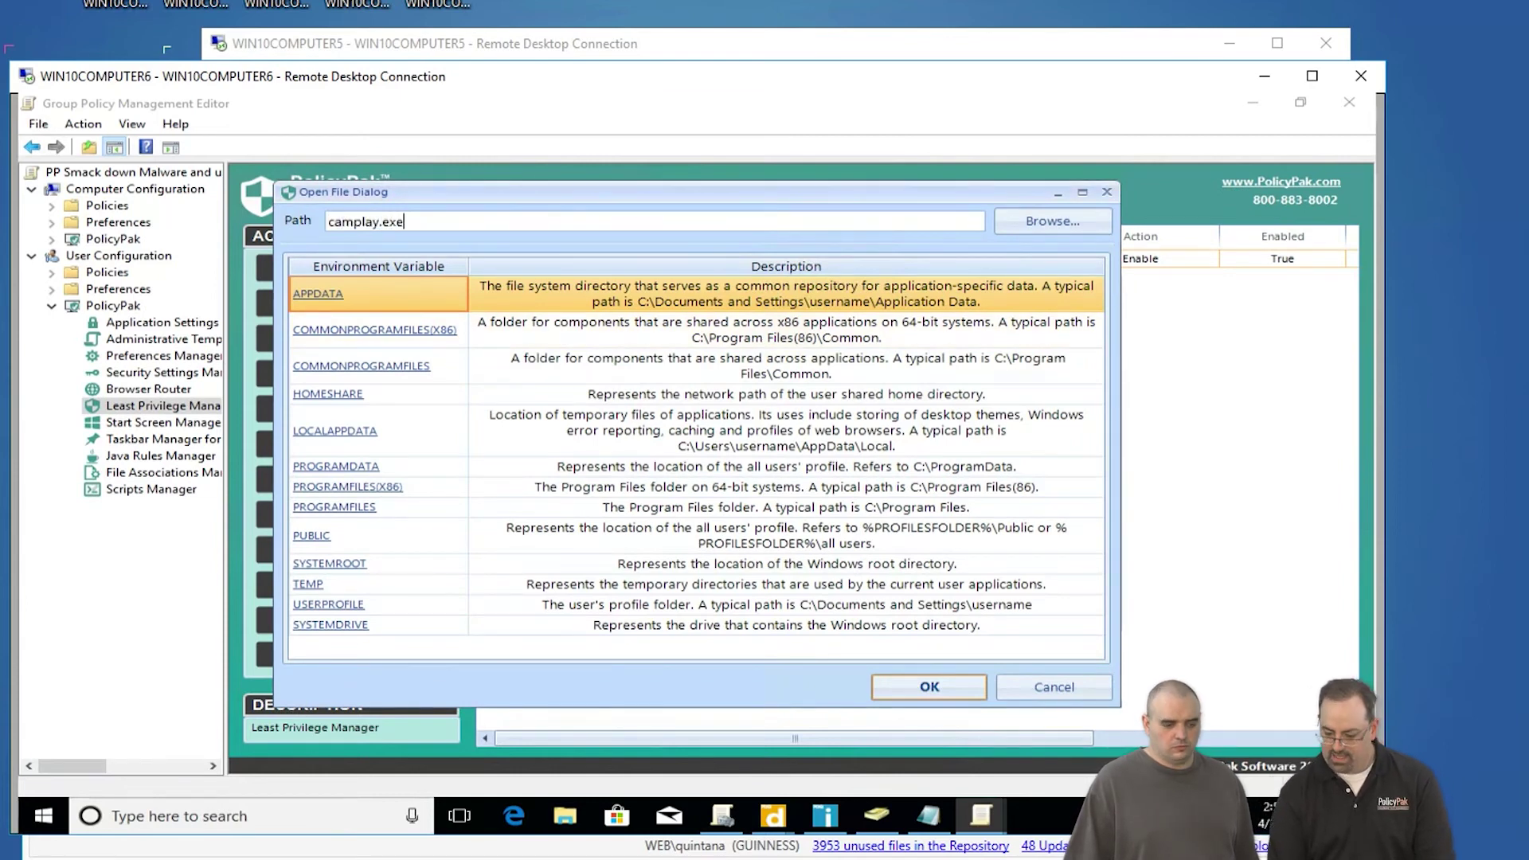
pyautogui.press('Return')
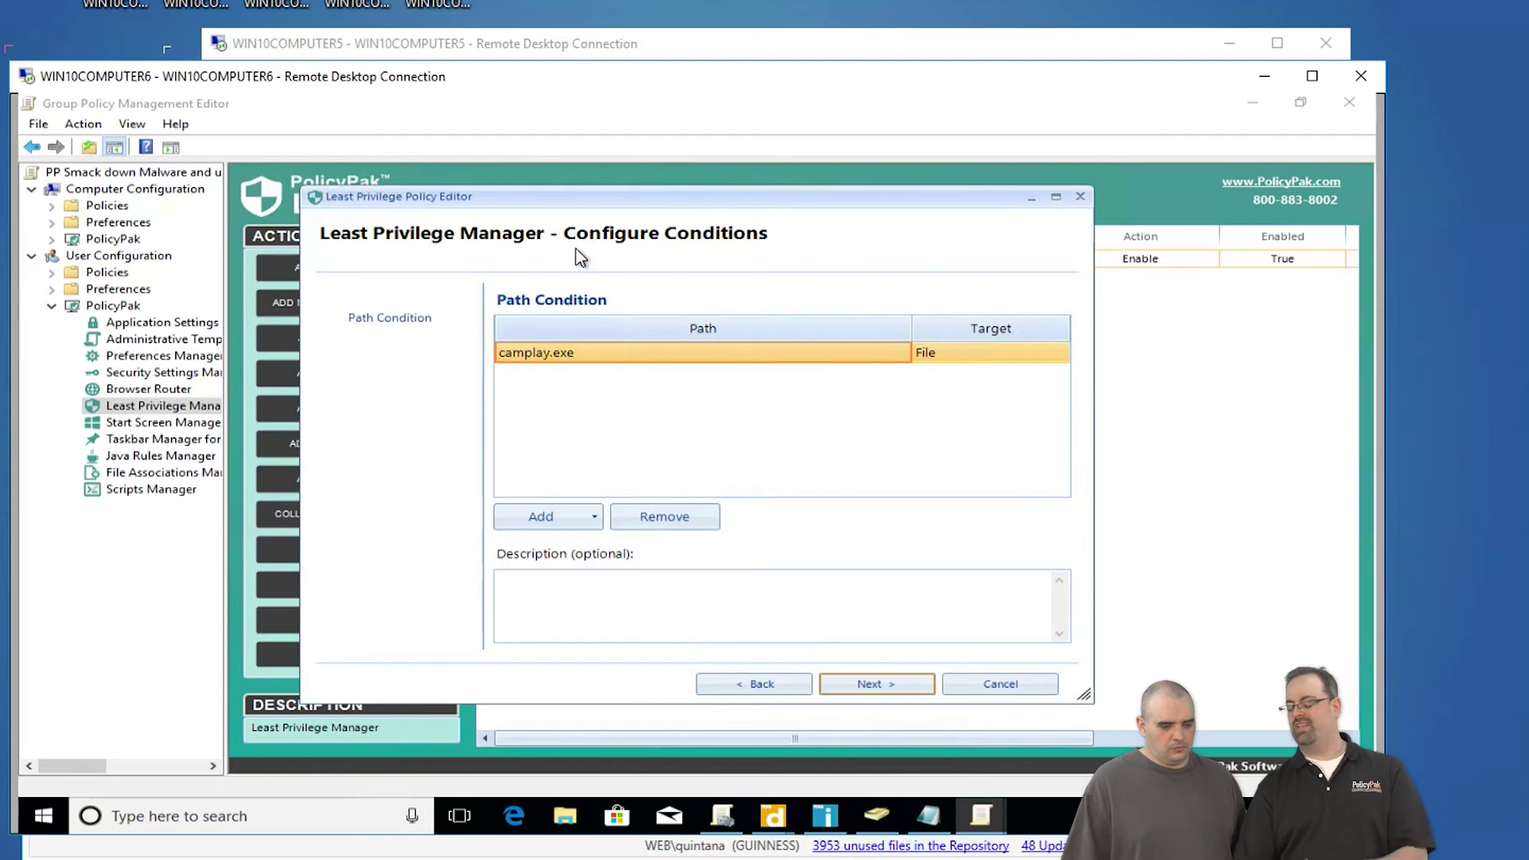
pyautogui.click(872, 690)
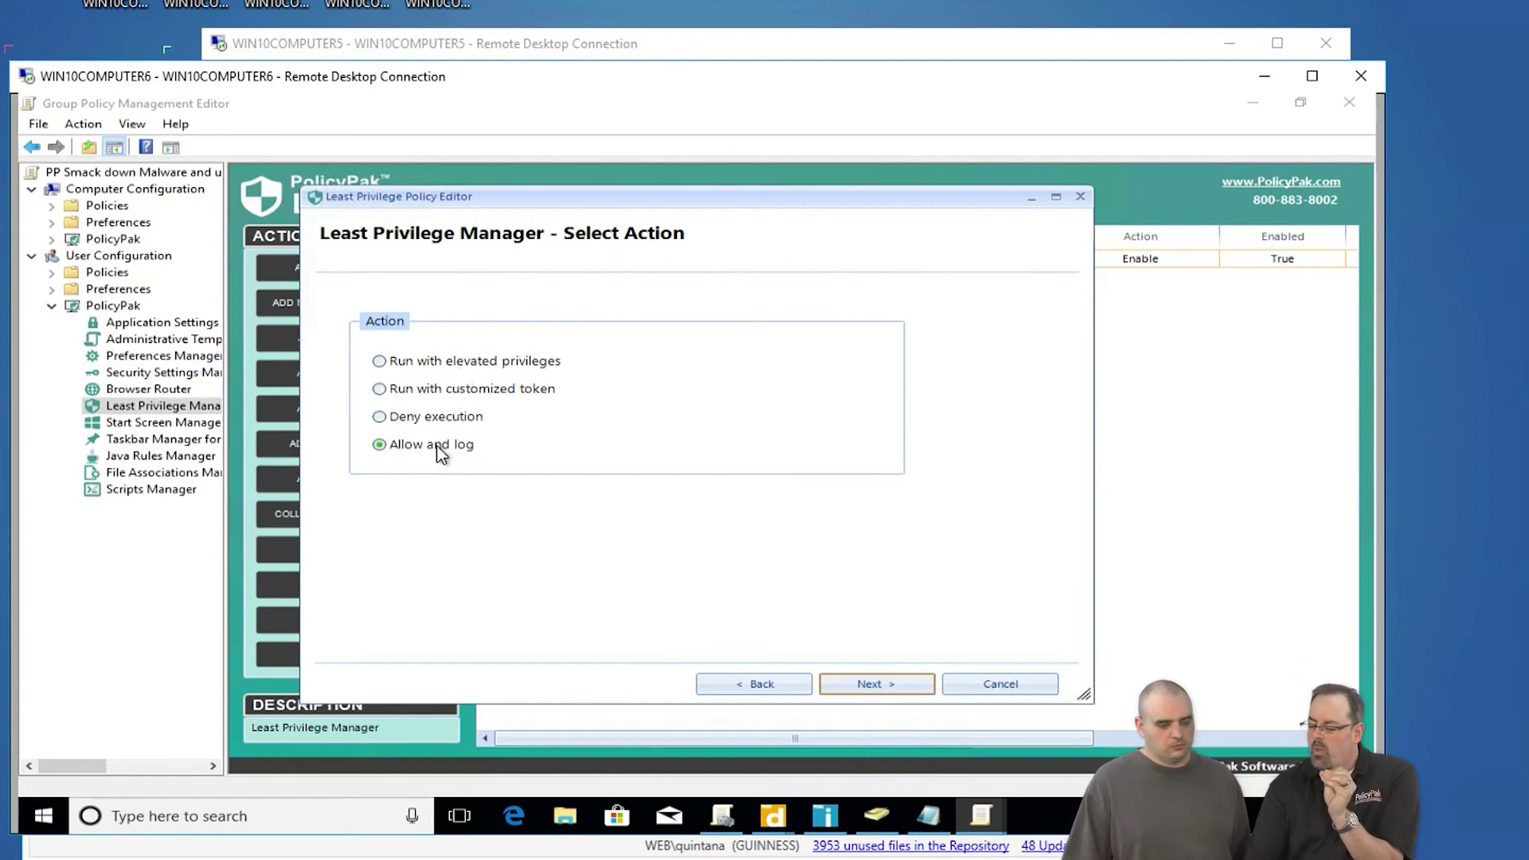
# Keep the Allow and log action and name the policy 'let camplay run'.
pyautogui.click(878, 685)
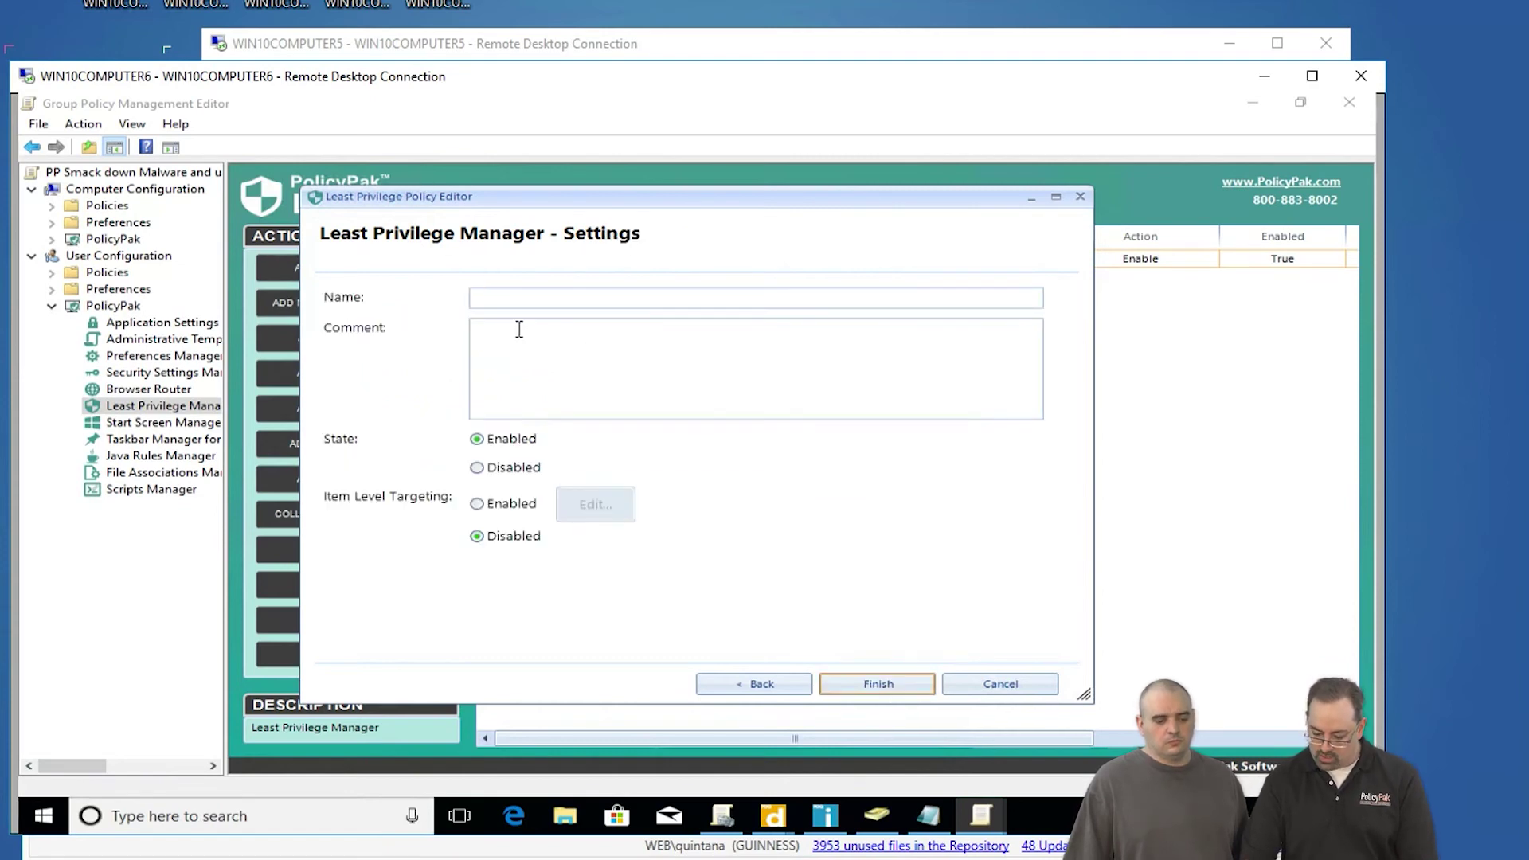
pyautogui.click(494, 305)
pyautogui.write('let cam')
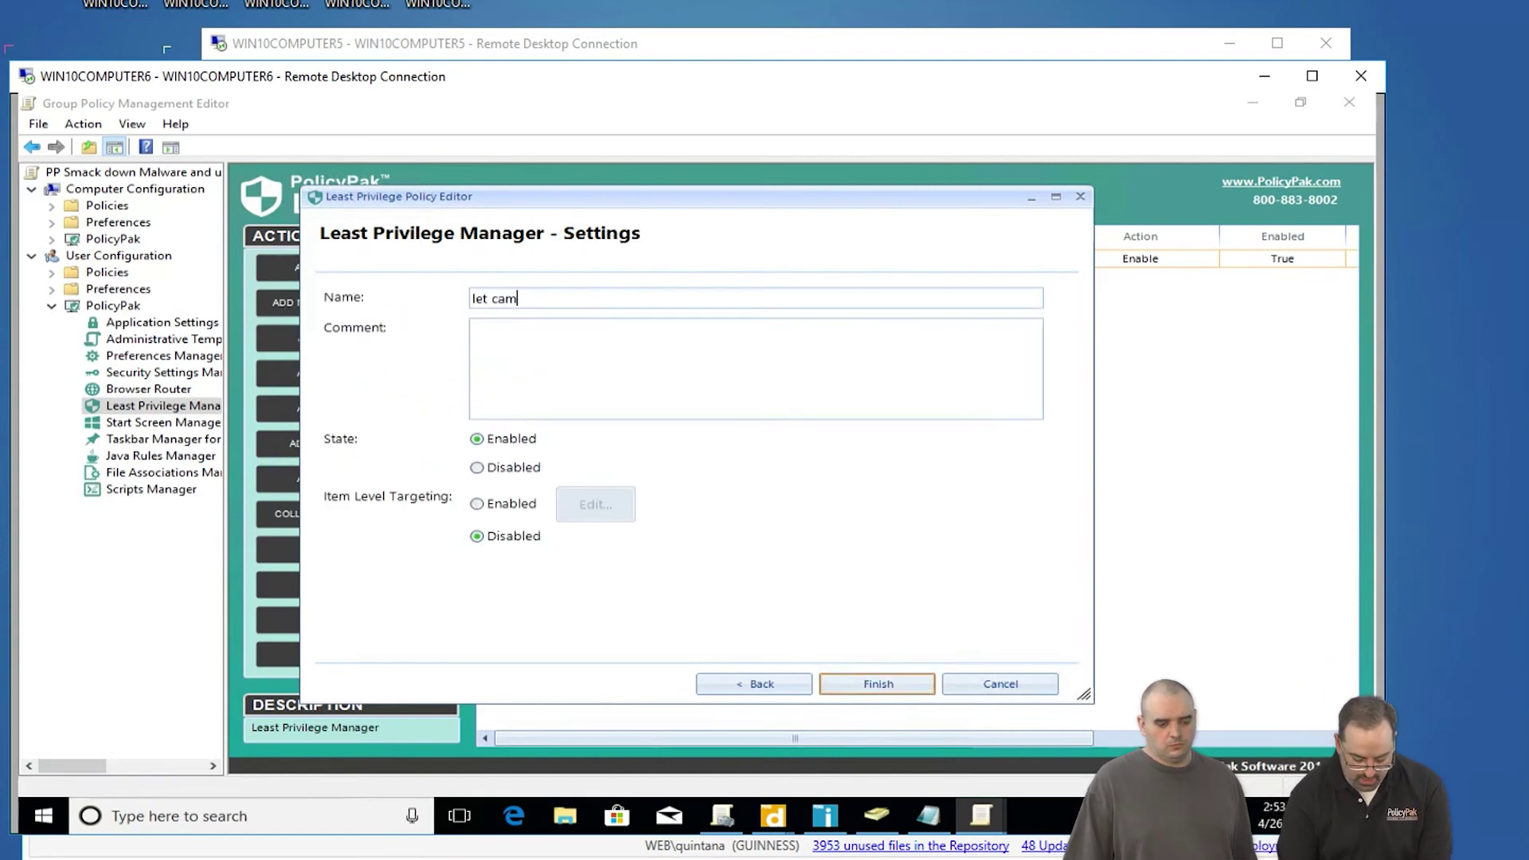
pyautogui.write('play run')
pyautogui.press('Return')
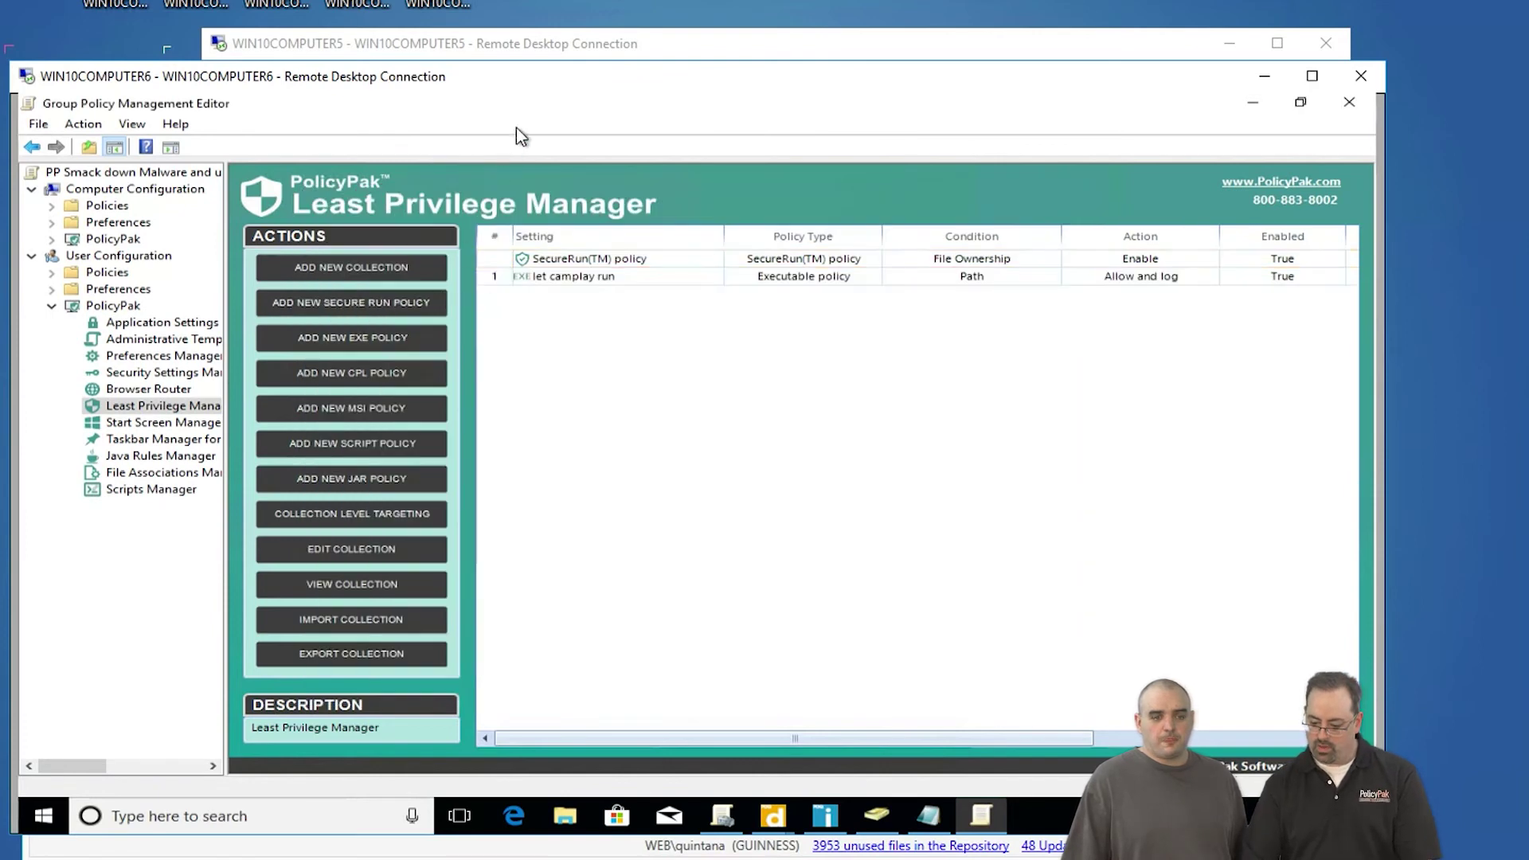
# Confirm CamPlay is still blocked on the endpoint before refreshing policy.
pyautogui.click(572, 48)
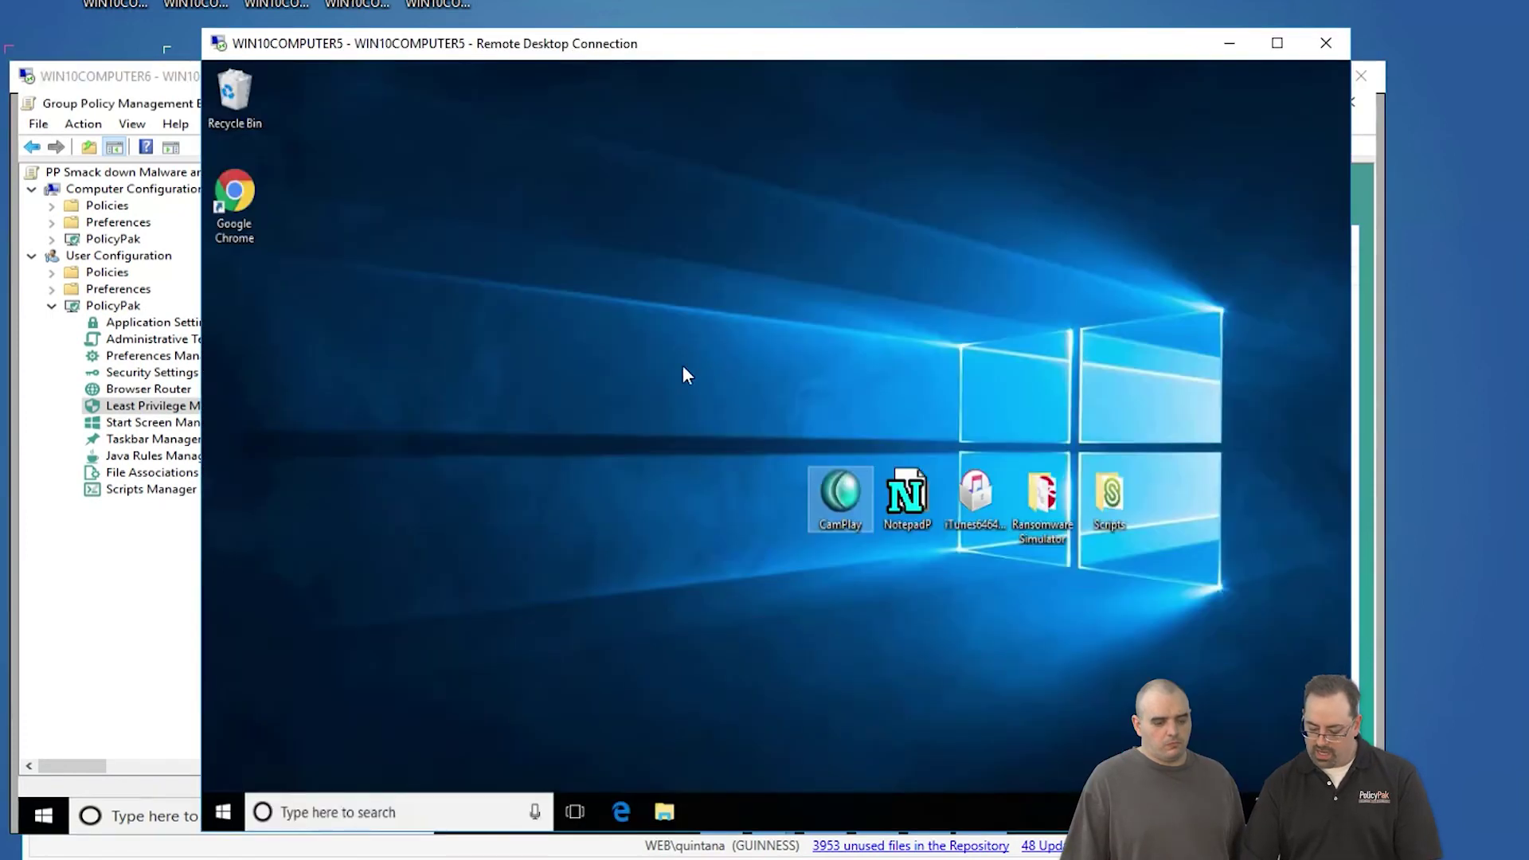
pyautogui.doubleClick(845, 490)
pyautogui.click(1016, 481)
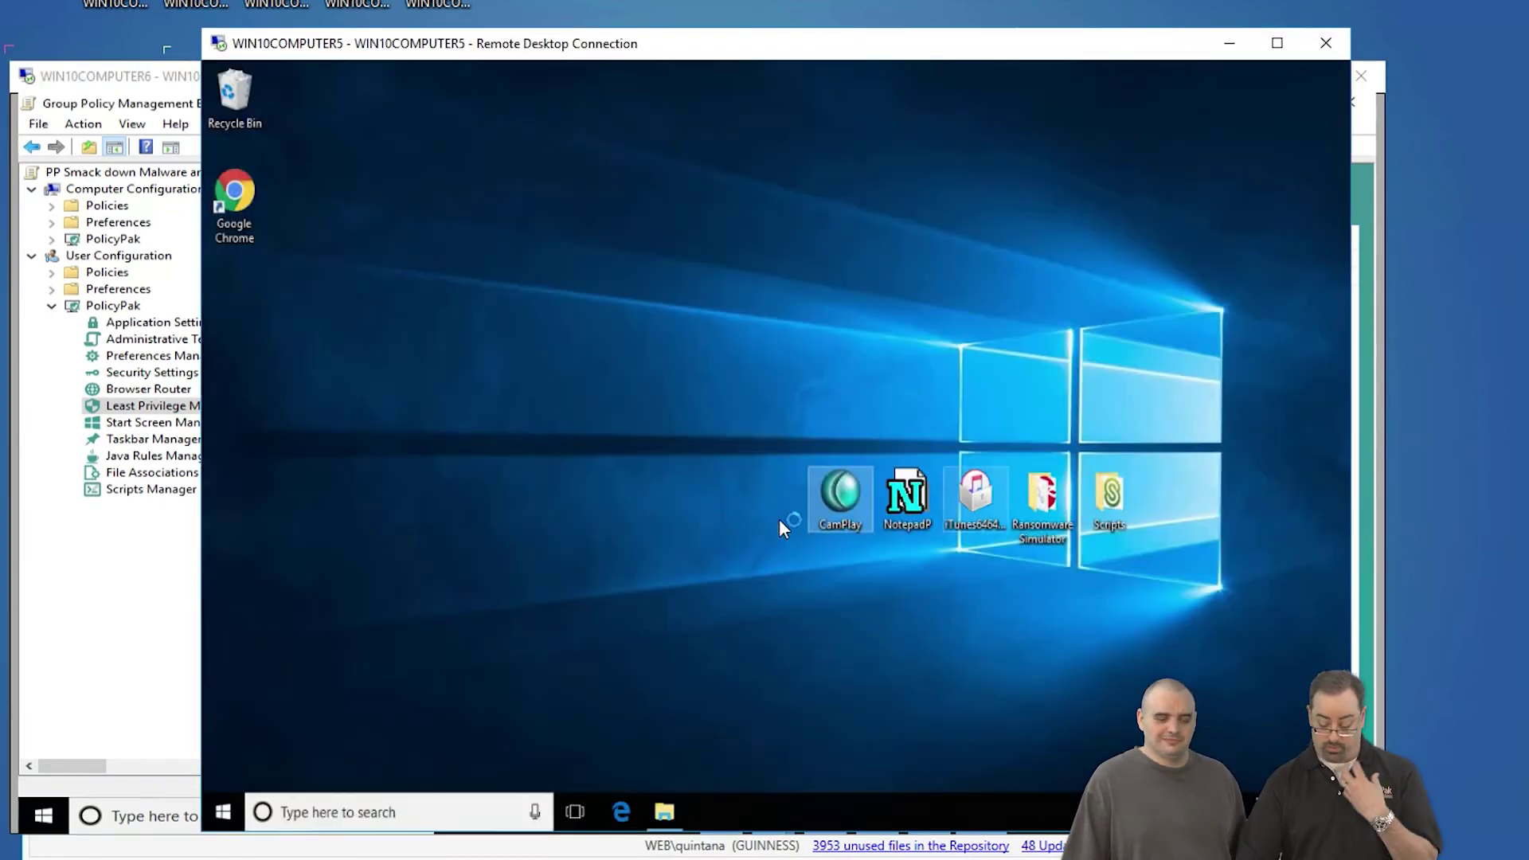
# Run gpupdate /force from a cmd prompt and move the console off the desktop icons.
pyautogui.click(223, 812)
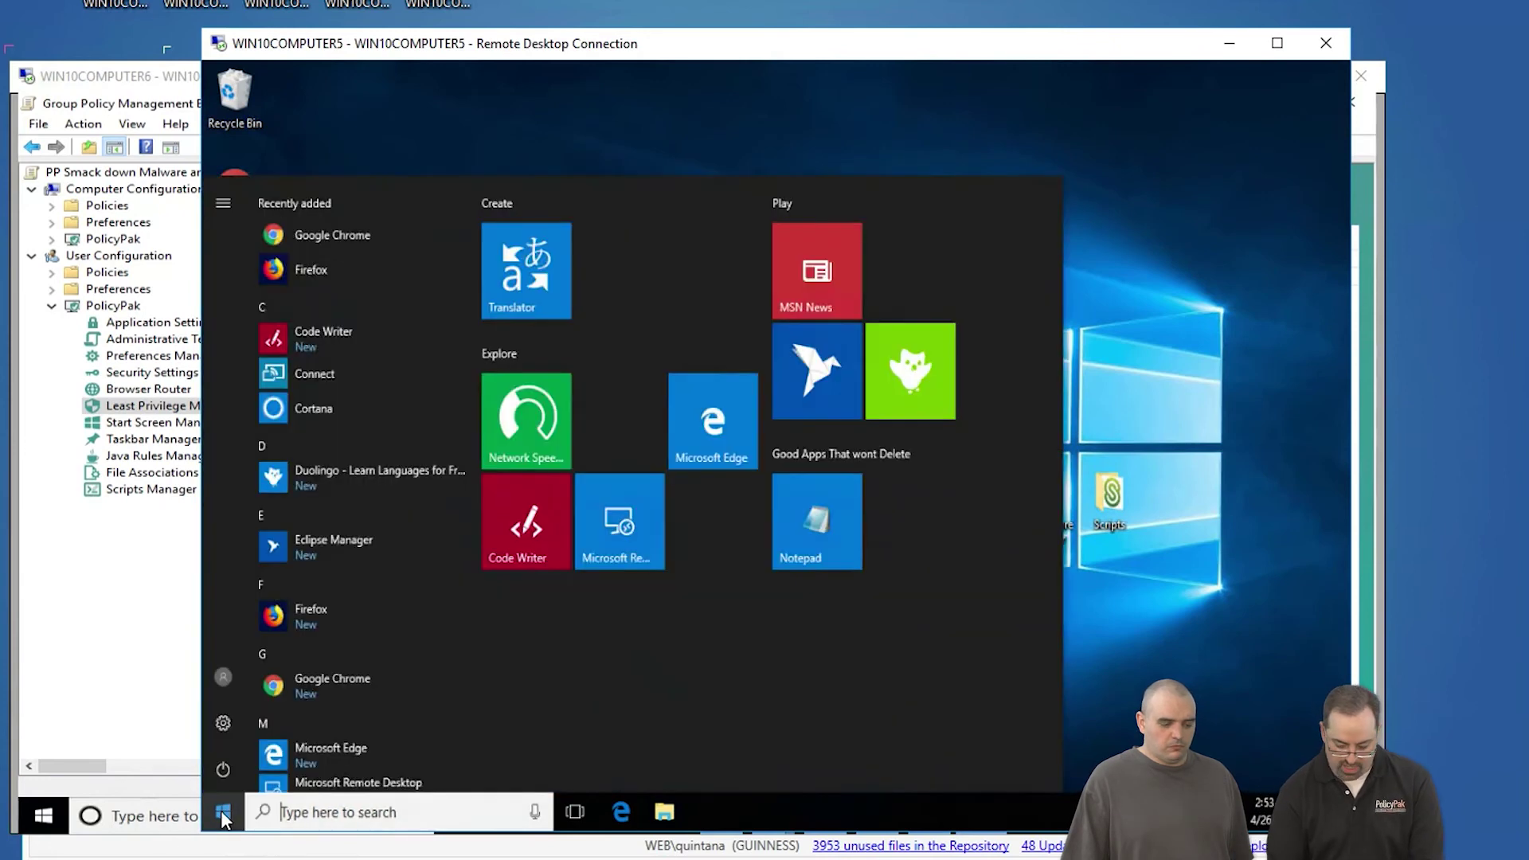
pyautogui.write('cmd')
pyautogui.press('Return')
pyautogui.write('gpup')
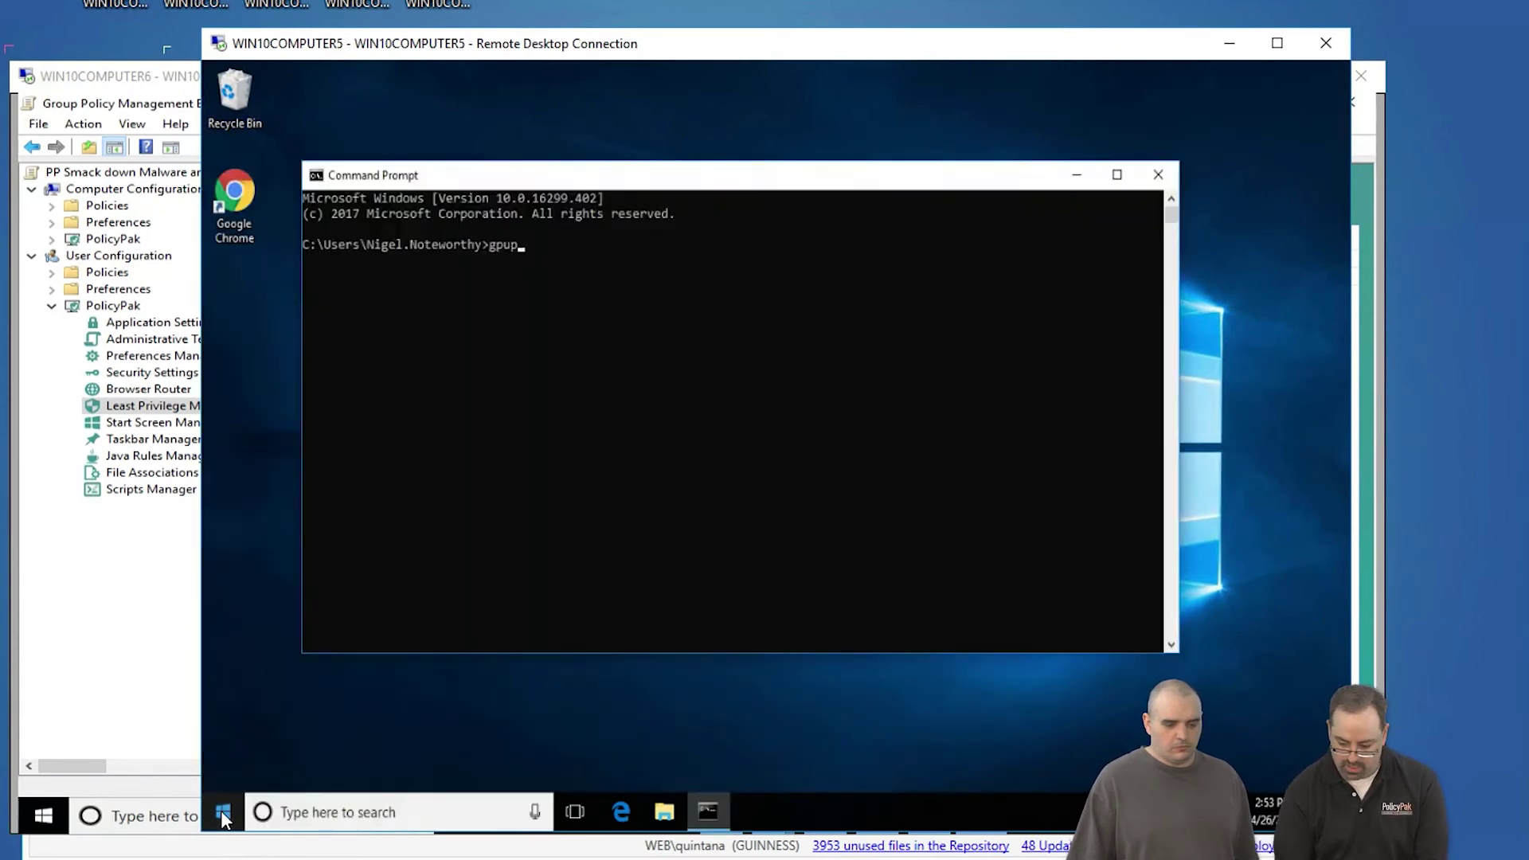
pyautogui.write('date /force')
pyautogui.press('Return')
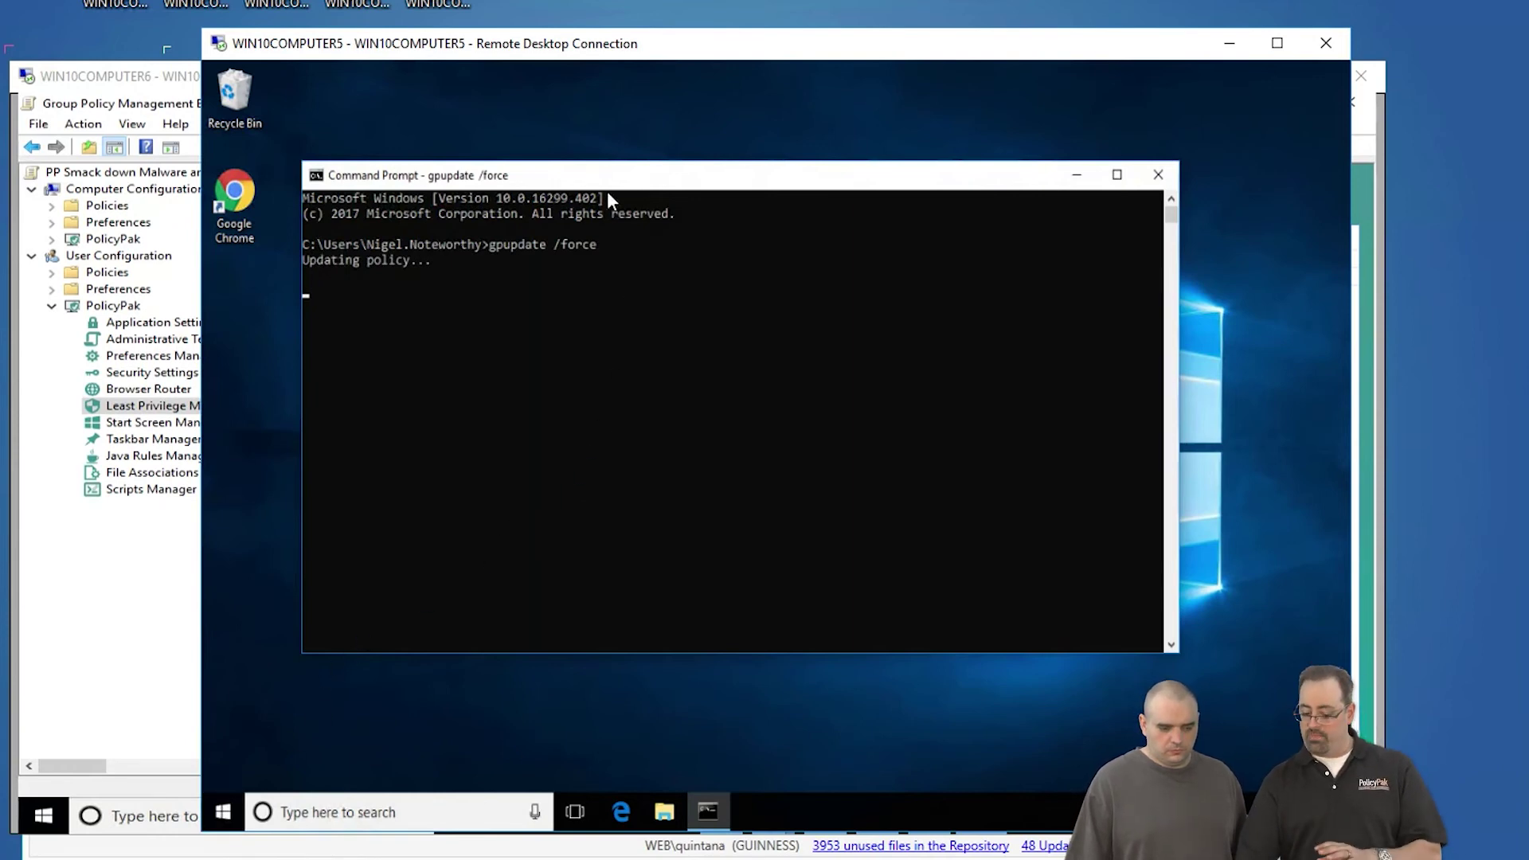
pyautogui.moveTo(625, 182); pyautogui.dragTo(812, 581)
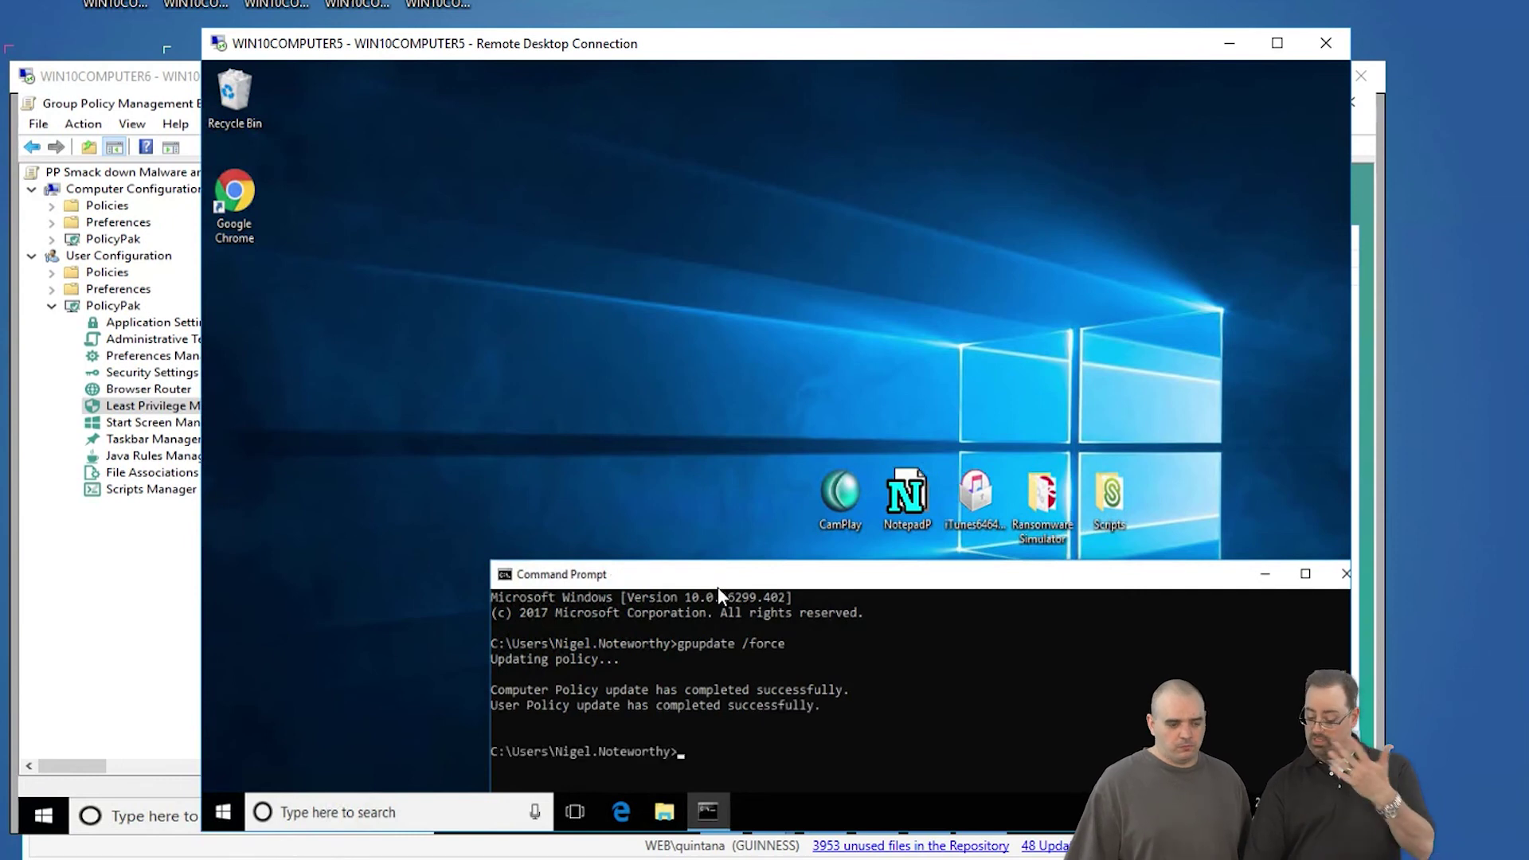
pyautogui.click(919, 493)
# See NotepadP blocked again, then launch CamPlay successfully into Camtasia Player.
pyautogui.doubleClick(919, 494)
pyautogui.click(1017, 481)
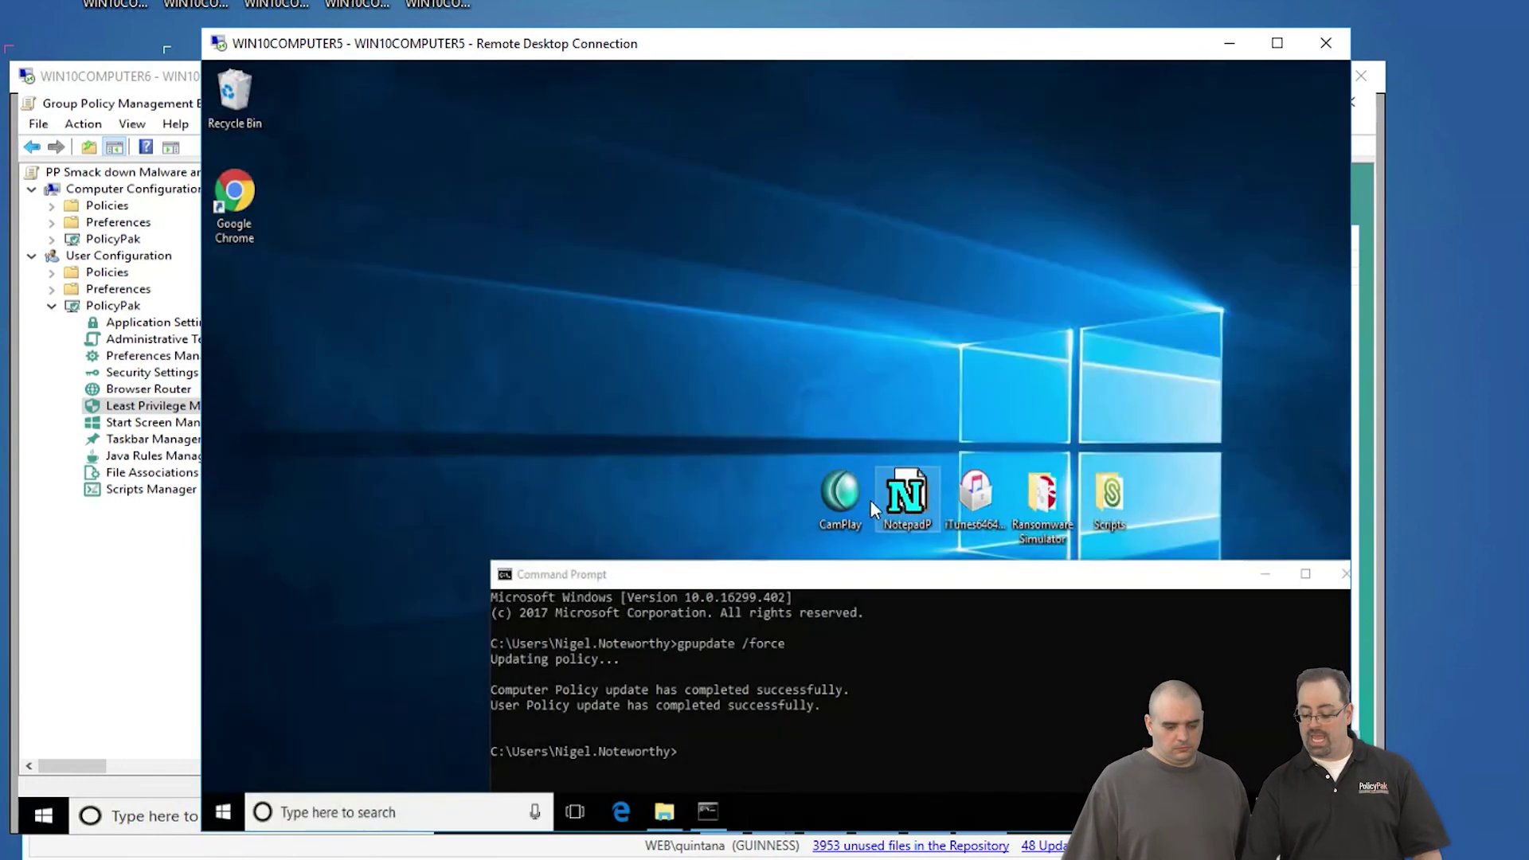
pyautogui.doubleClick(853, 494)
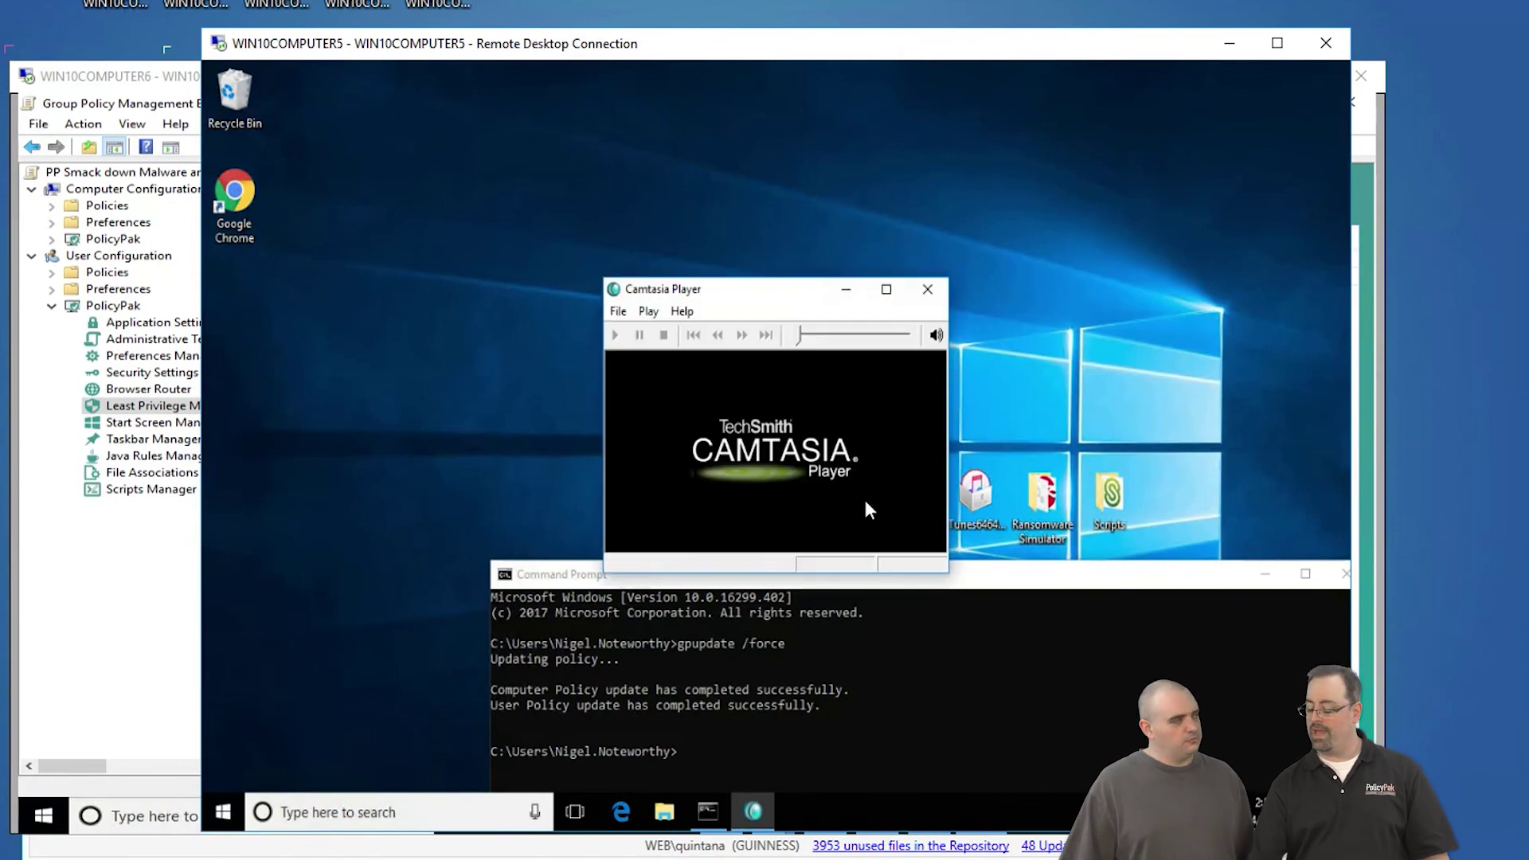